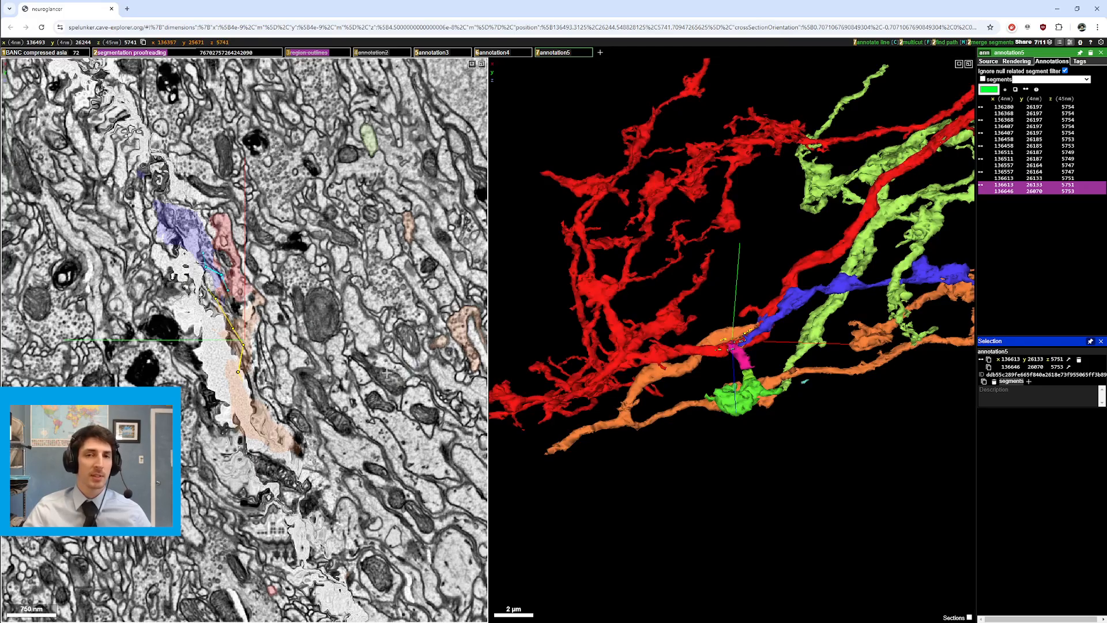
Step: Step up and down through EM sections at the junction, shifting slightly to follow the yellow path
scroll(378, 357, up, 9)
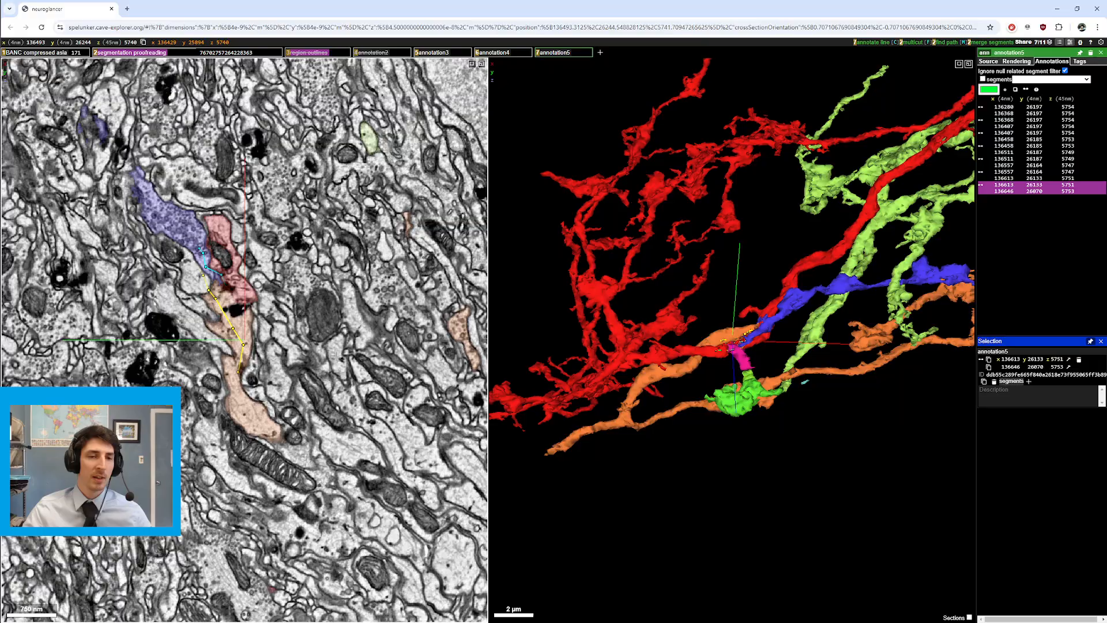
scroll(340, 356, down, 9)
scroll(335, 358, down, 9)
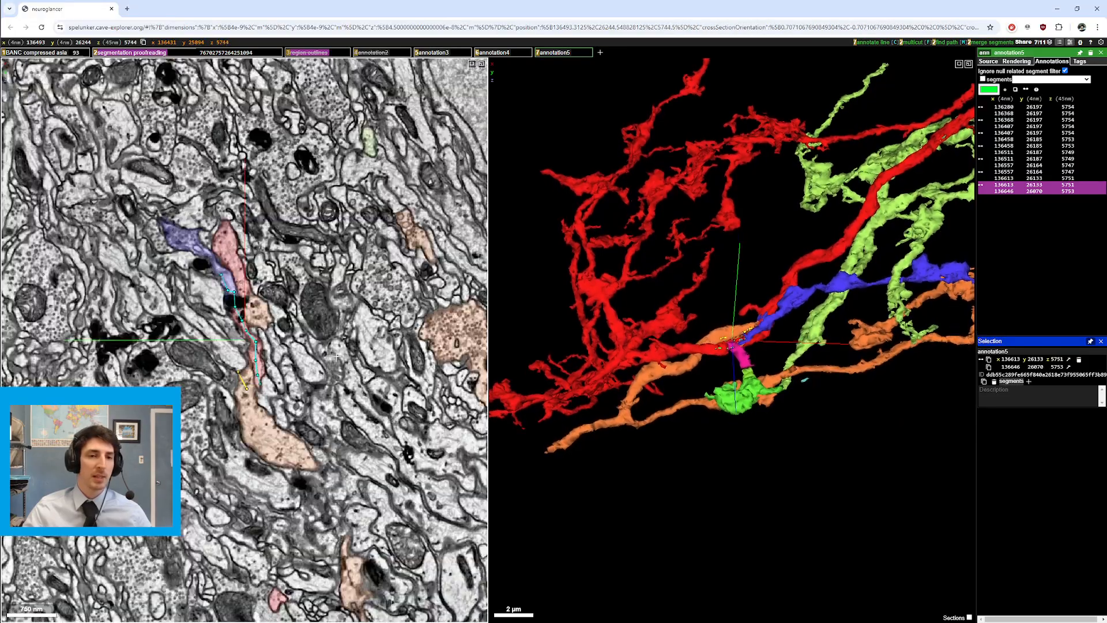
scroll(336, 358, up, 7)
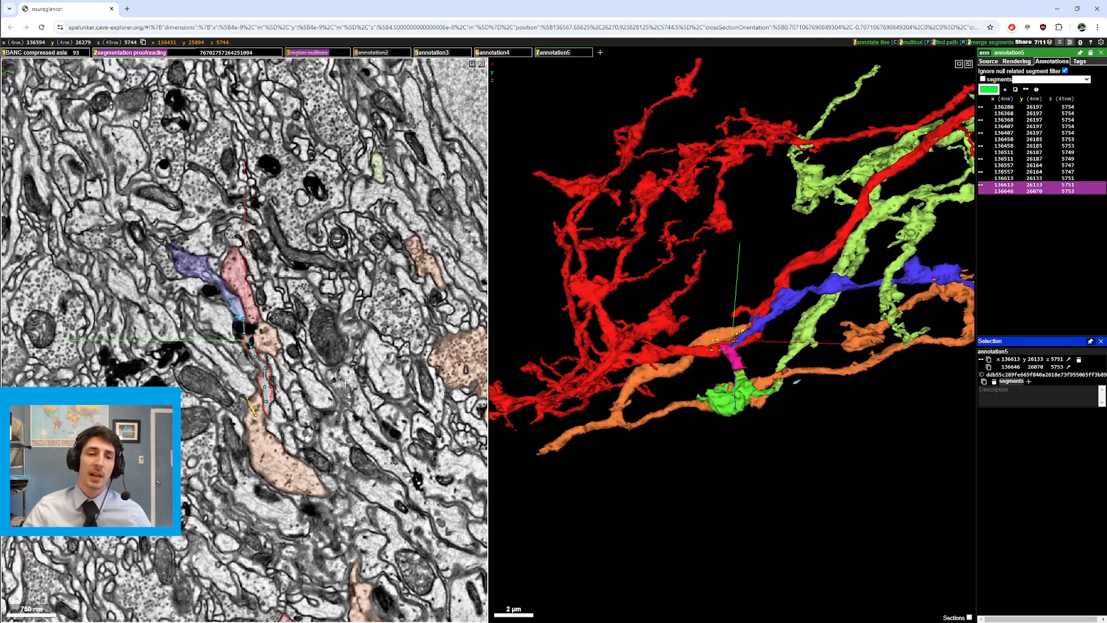
drag(346, 382, 340, 382)
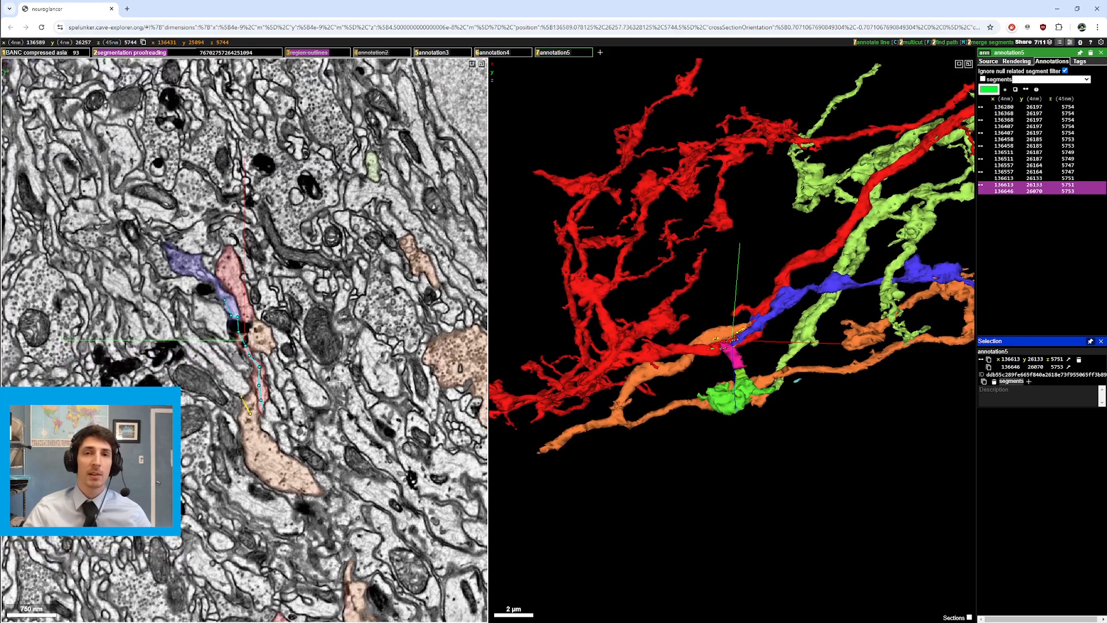
scroll(338, 381, down, 1)
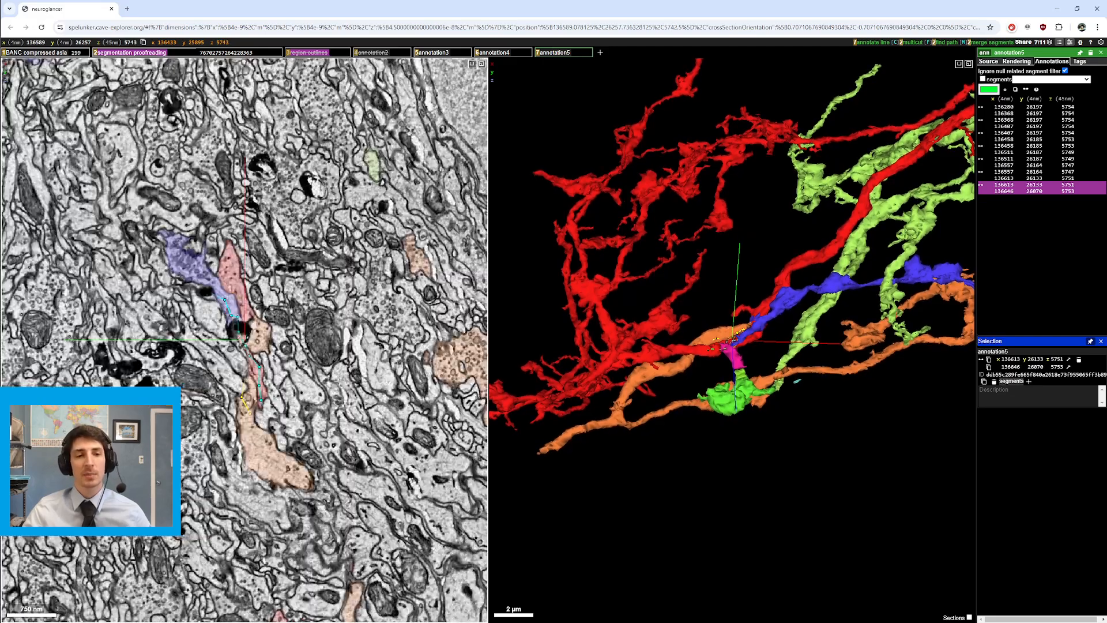
Step: Step further down the sections, rotate the 3D neurons at the junction, and recentre the slice on the path
scroll(339, 380, down, 5)
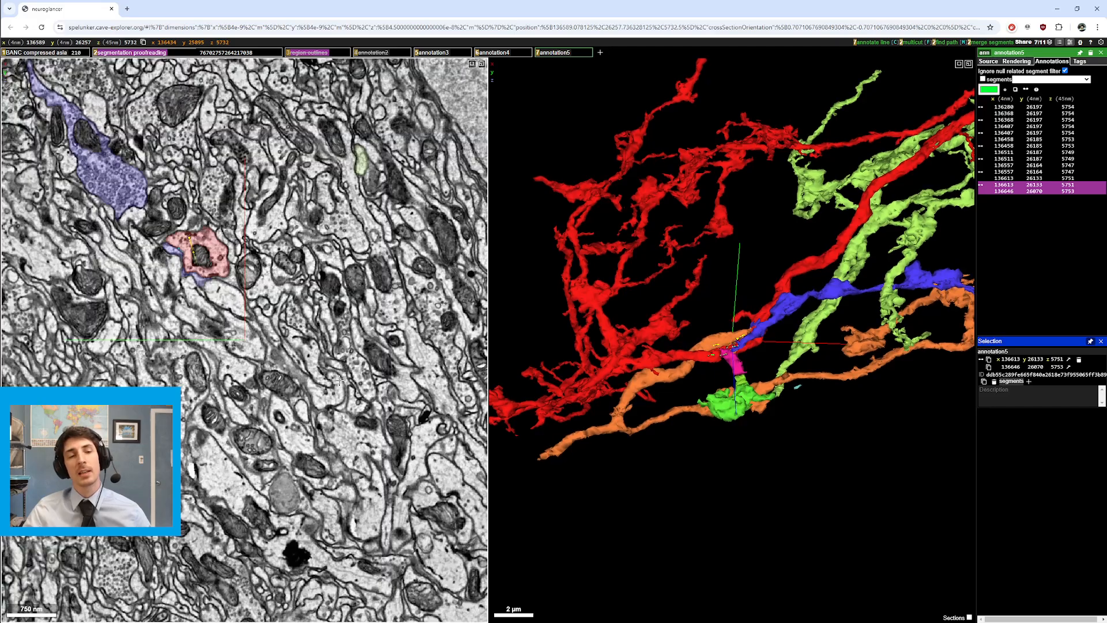
scroll(339, 380, down, 5)
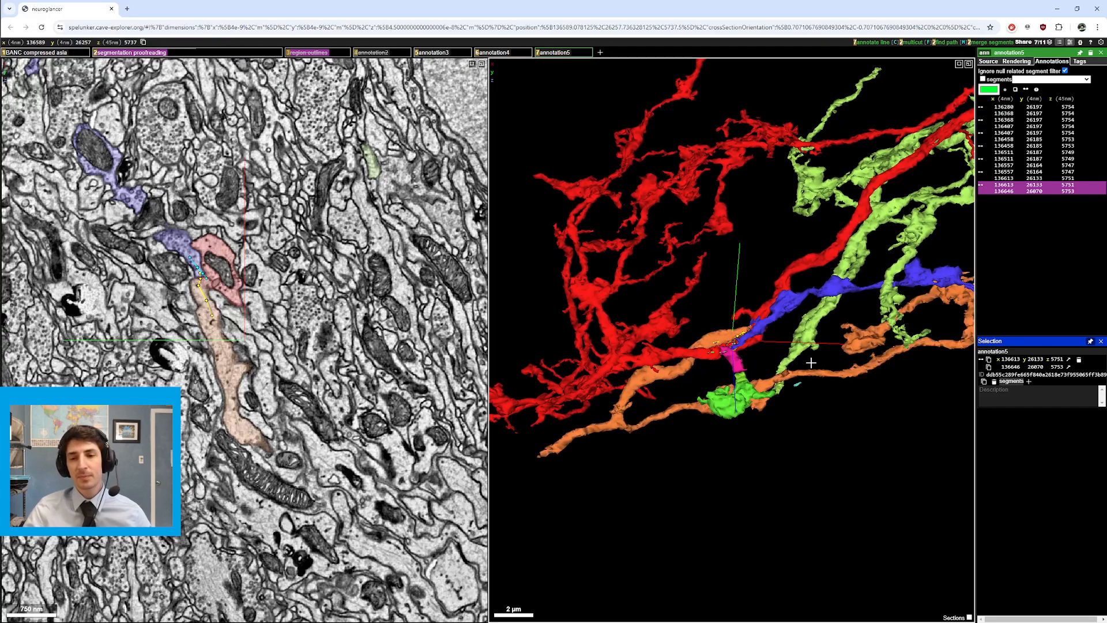
drag(816, 403, 745, 395)
scroll(297, 361, up, 1)
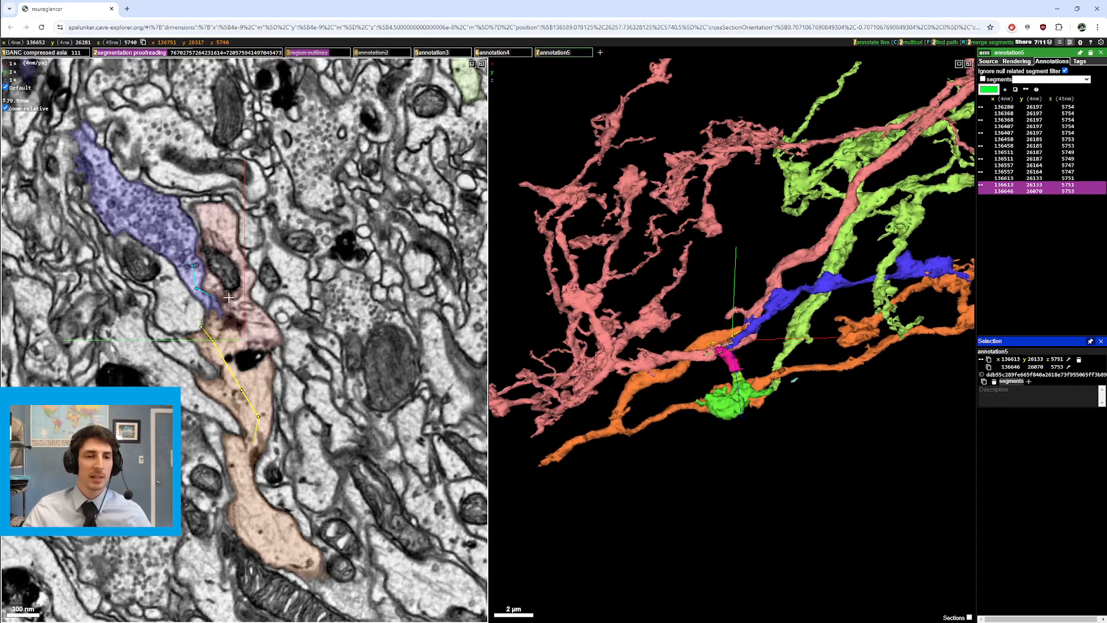
drag(228, 297, 259, 333)
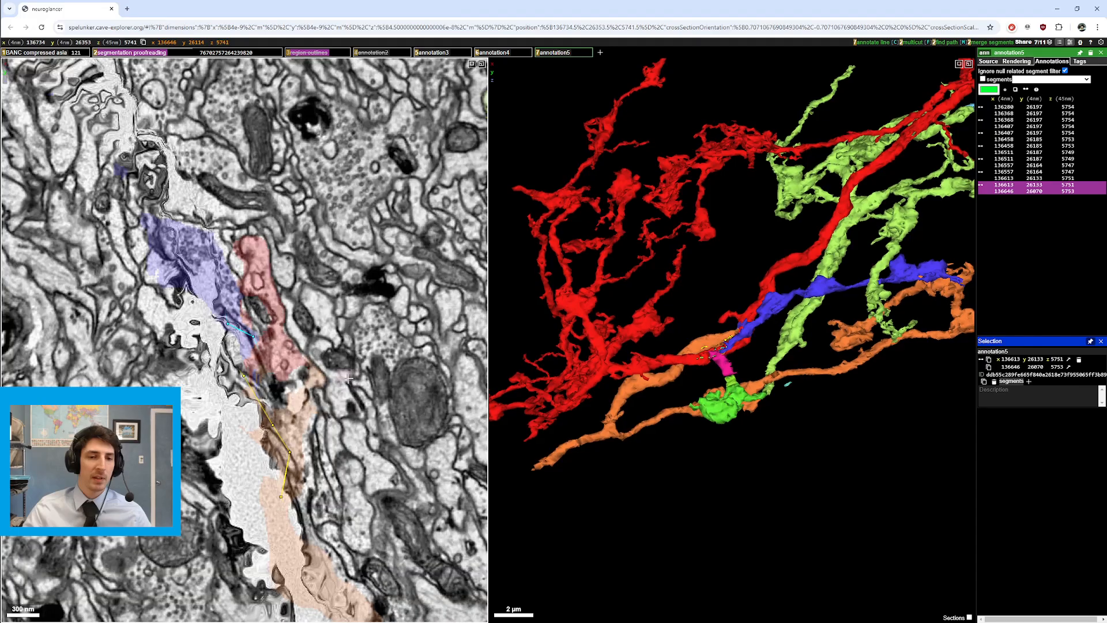
Step: Pan the EM slice up and down along the path and step through nearby sections
drag(254, 481, 262, 456)
drag(275, 338, 286, 384)
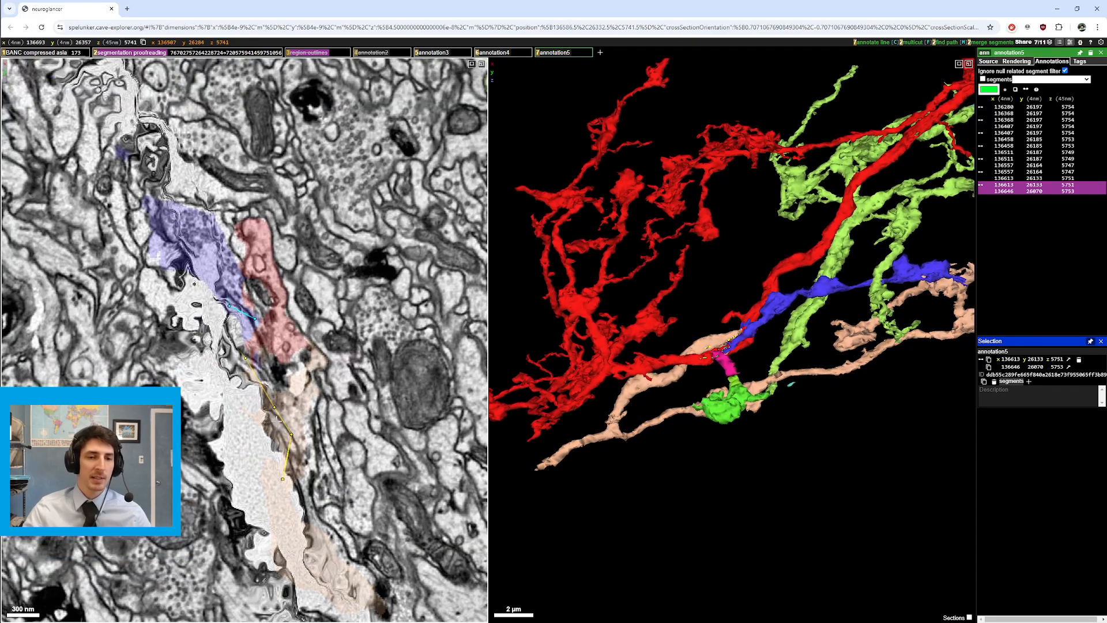
scroll(285, 383, down, 1)
scroll(273, 373, down, 2)
scroll(273, 374, down, 2)
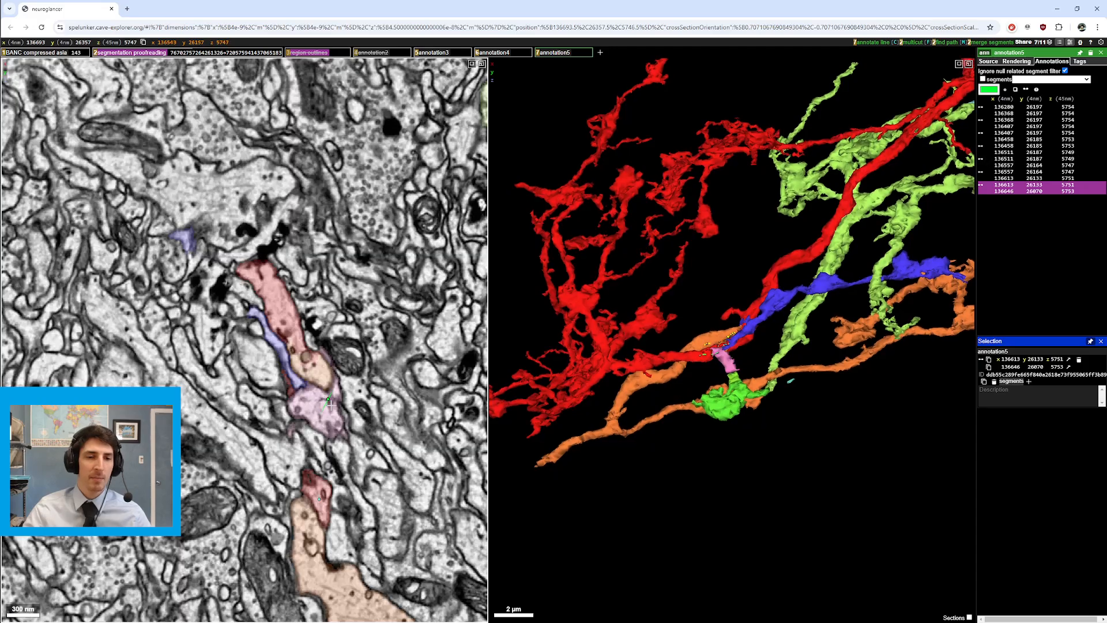
scroll(330, 405, up, 7)
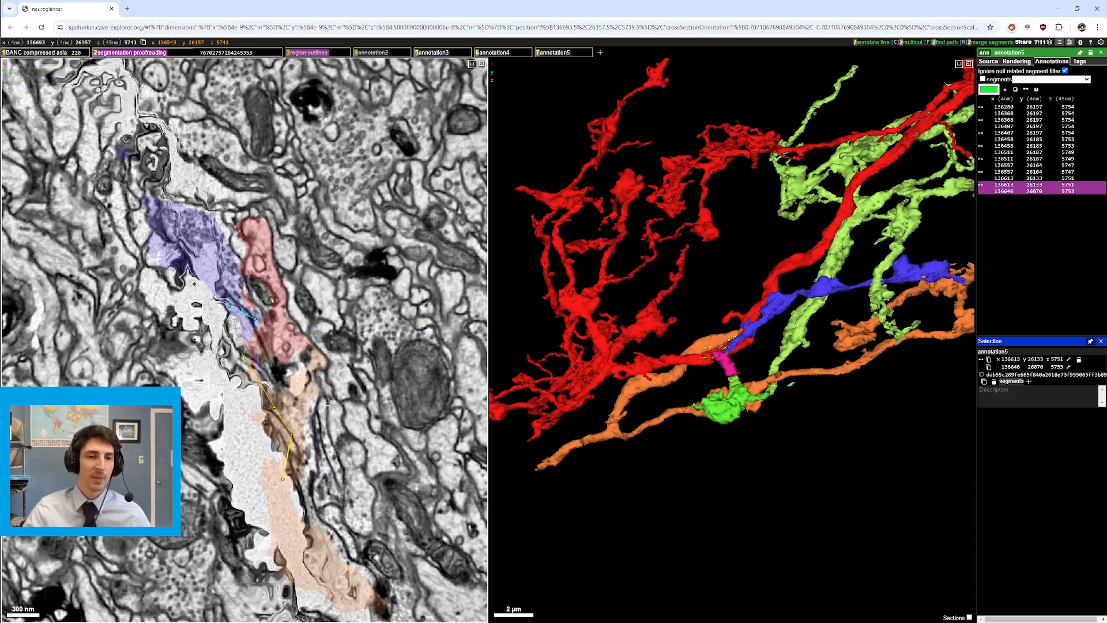
Step: Toggle layer 2's segmentation overlays and meshes off and on repeatedly to compare with raw EM
key(2)
key(2)
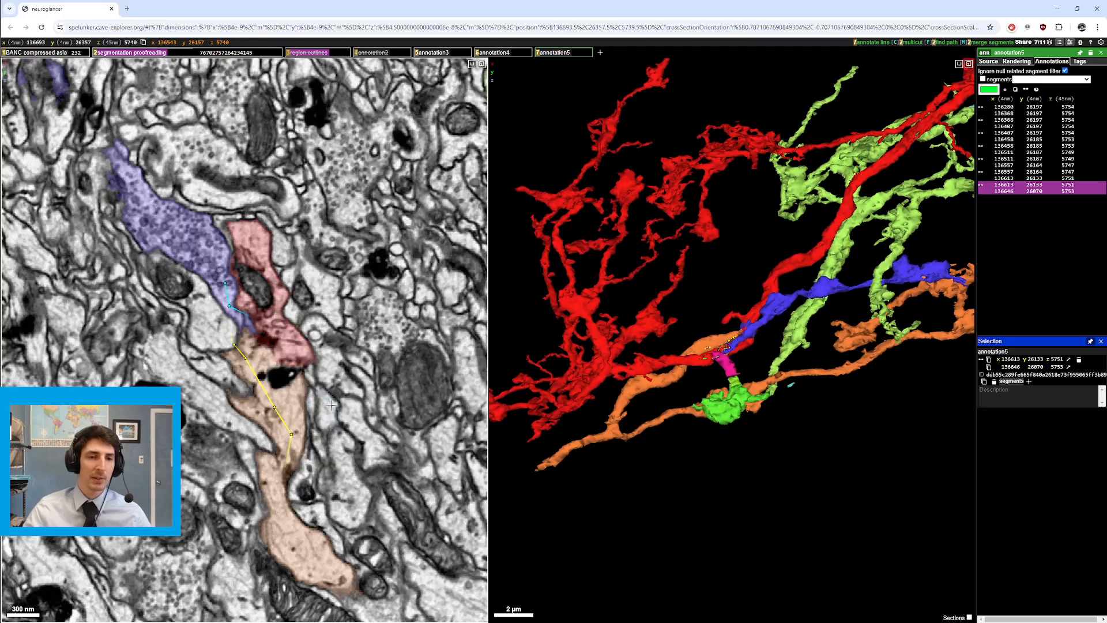
key(2)
scroll(330, 406, down, 2)
key(2)
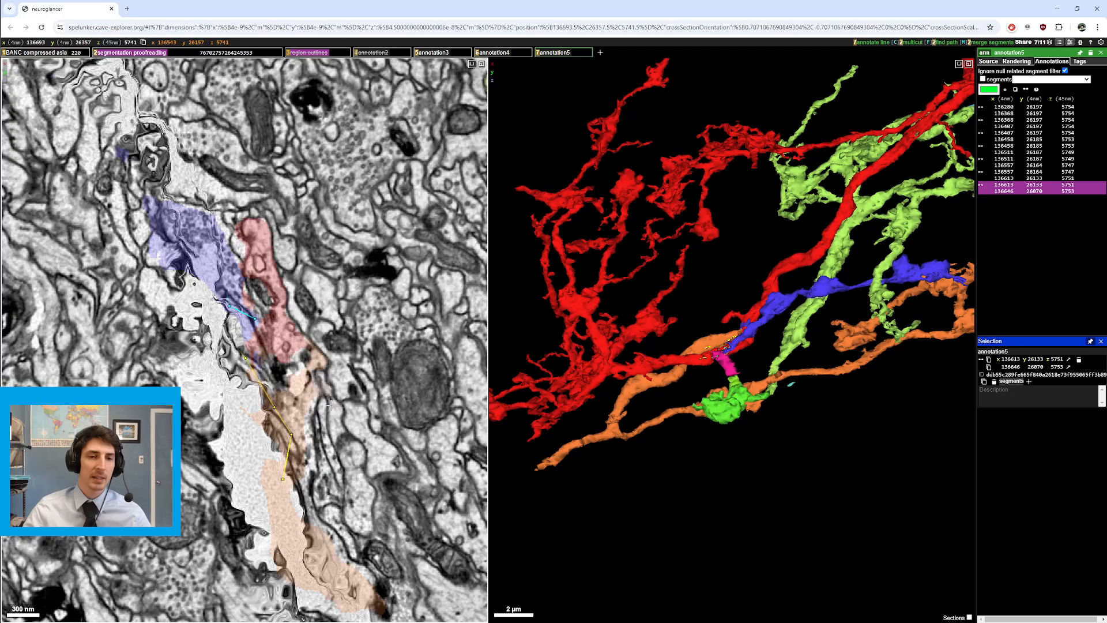
key(2)
scroll(328, 405, down, 2)
key(2)
scroll(328, 405, up, 3)
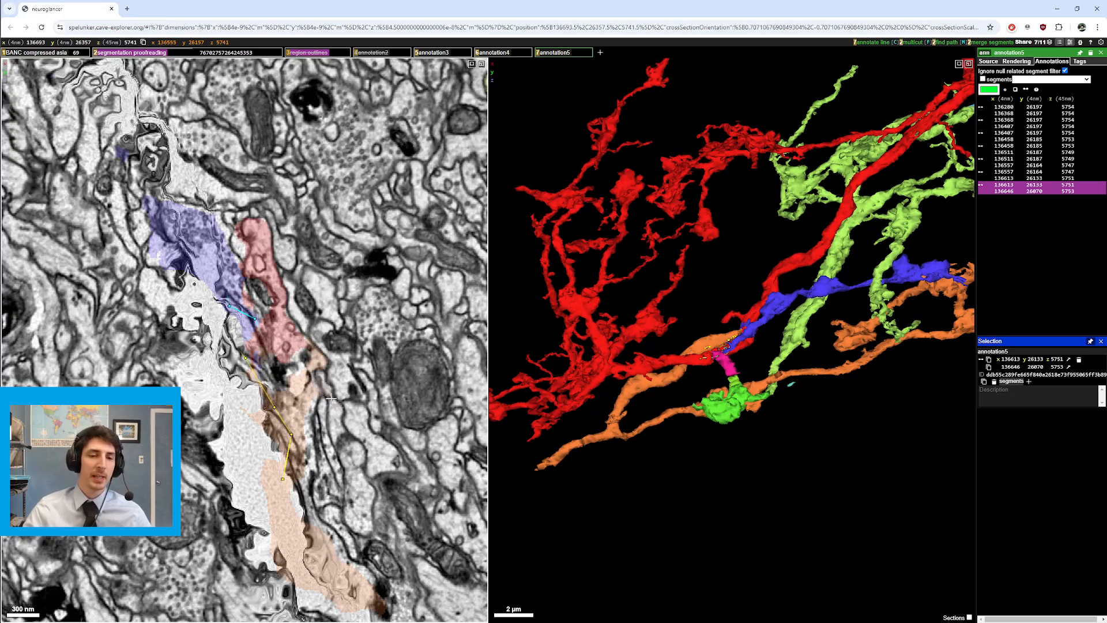
Step: Nudge the slice down and left along the path, toggling layer 2 and stepping through sections
drag(300, 382, 302, 397)
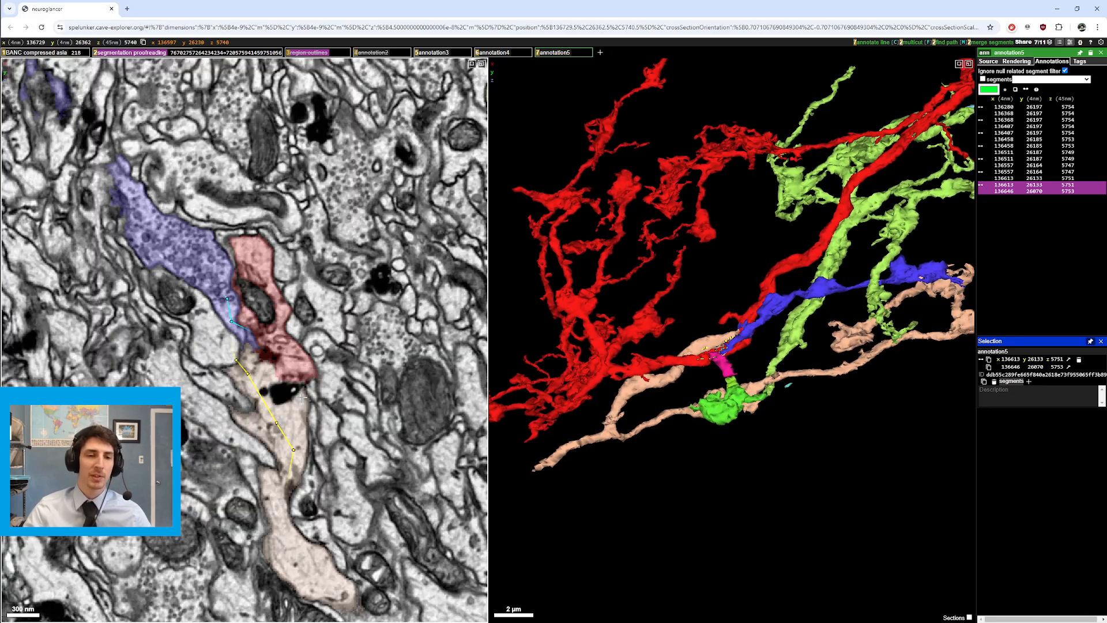
key(2)
key(2)
scroll(302, 396, down, 3)
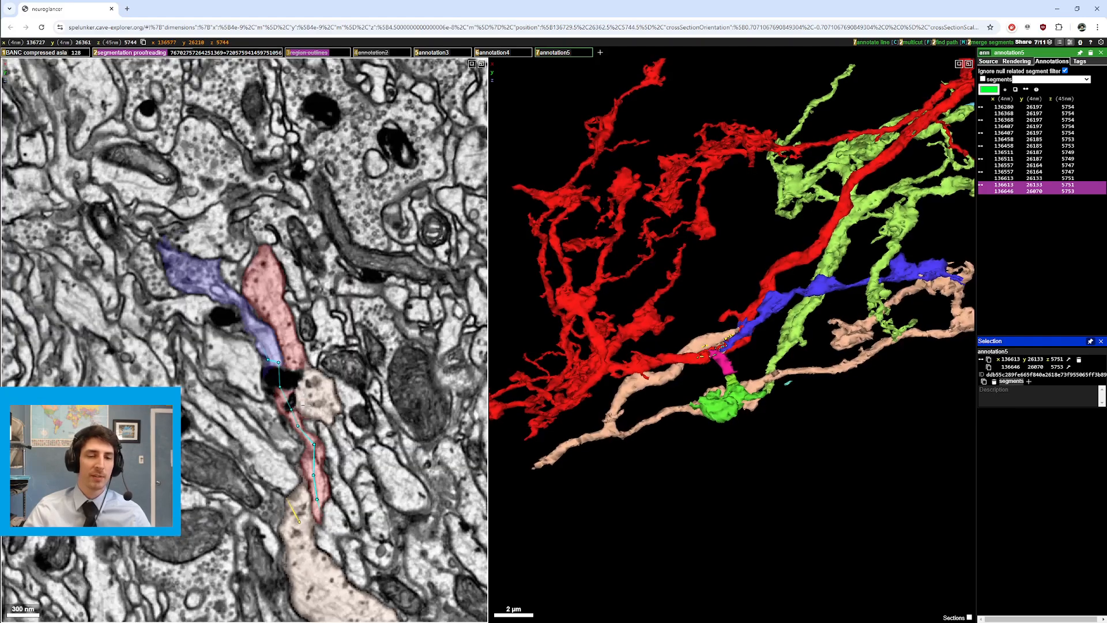
drag(302, 404, 294, 407)
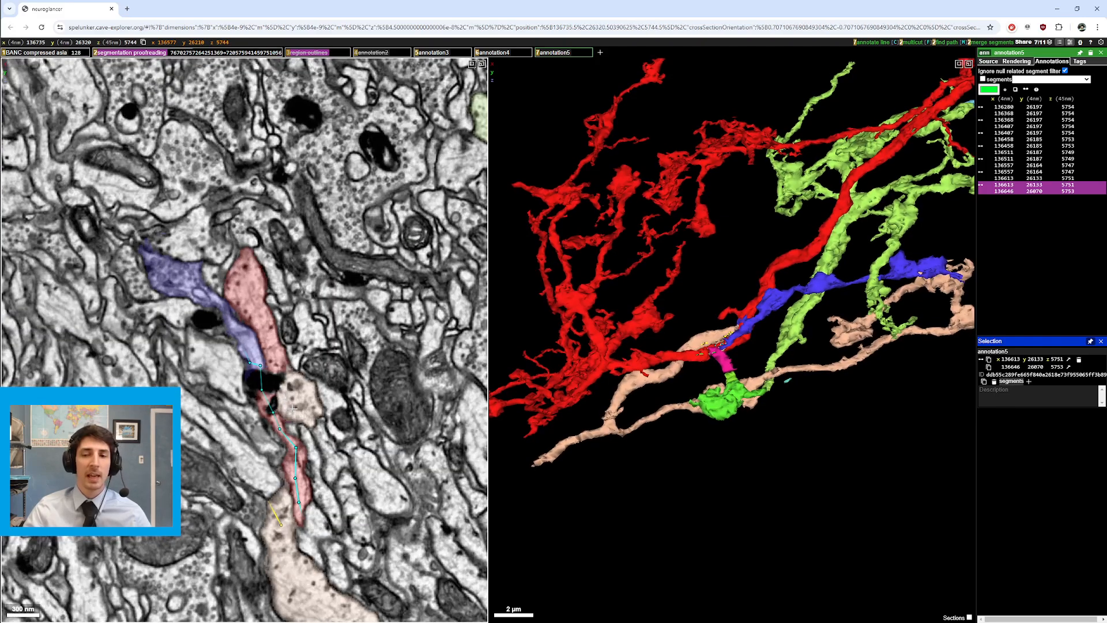
scroll(294, 407, up, 5)
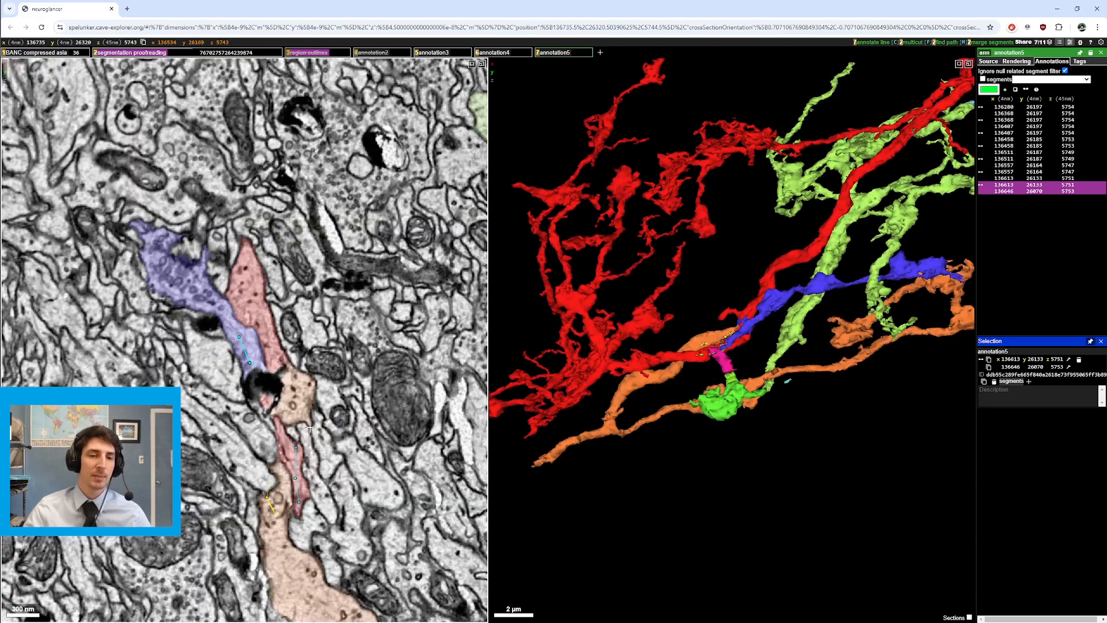
scroll(309, 427, down, 3)
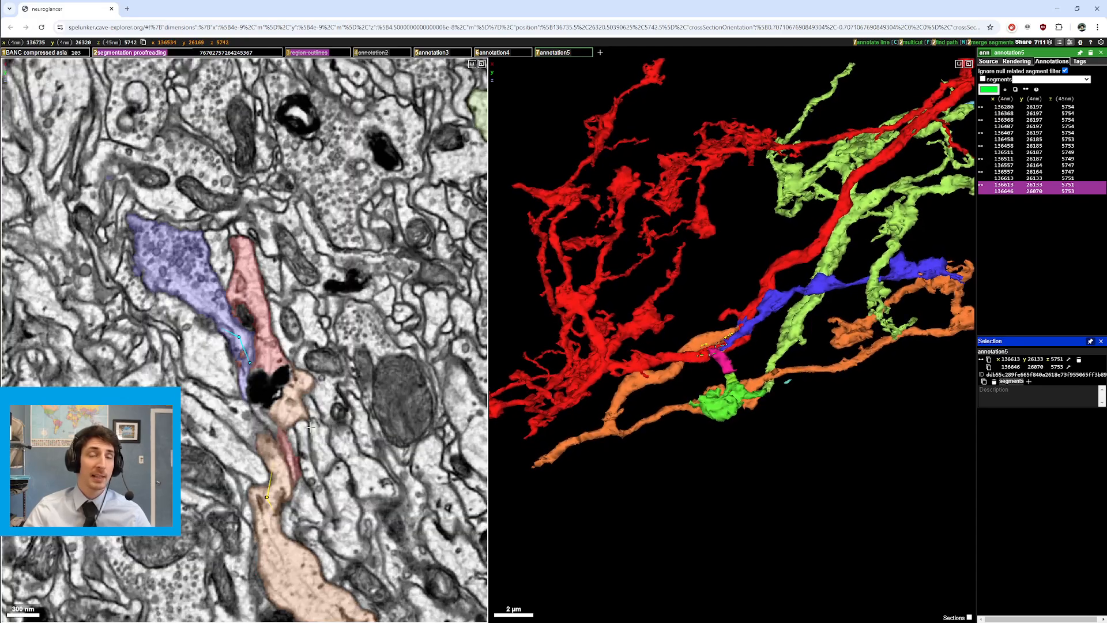
scroll(310, 427, down, 4)
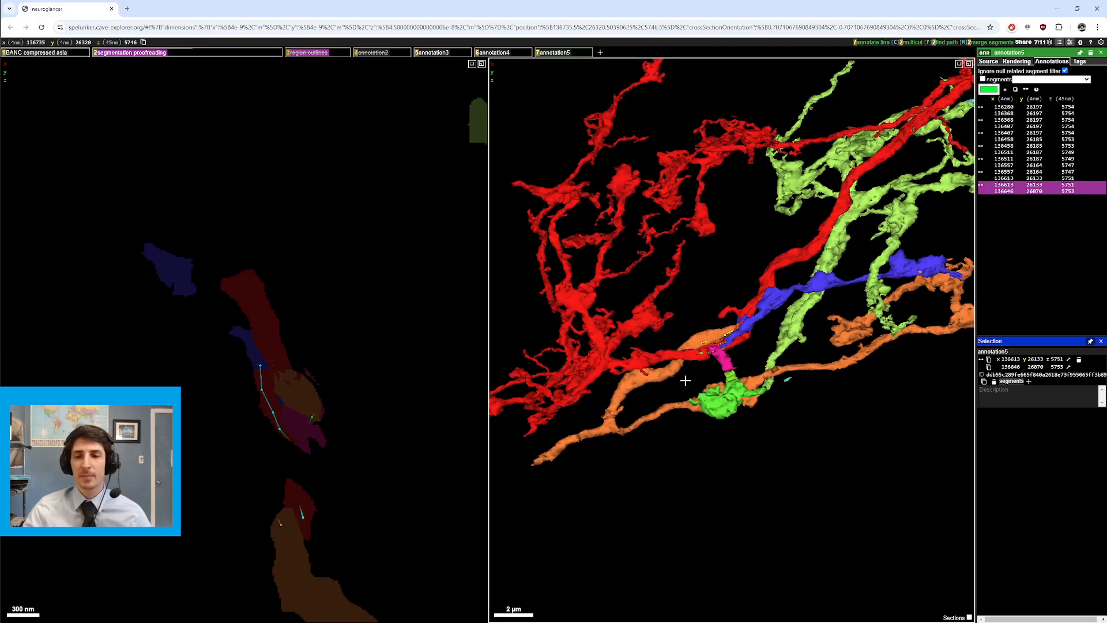
Step: Zoom and rotate the 3D view around the magenta junction piece, then recentre both panels on the path
scroll(733, 438, up, 3)
scroll(733, 438, down, 6)
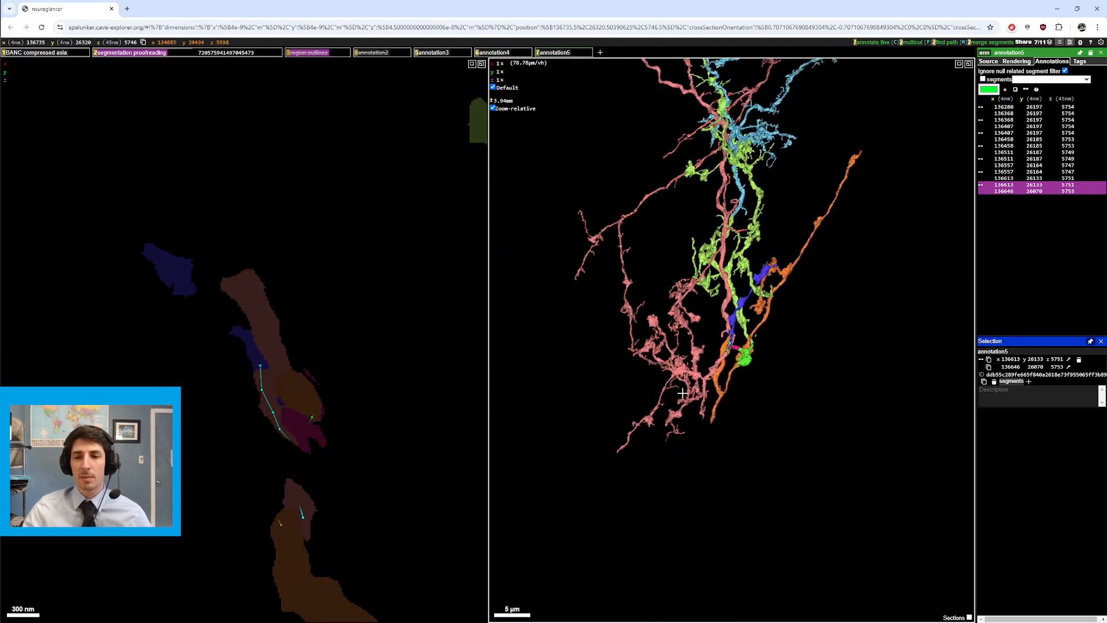
scroll(821, 418, up, 6)
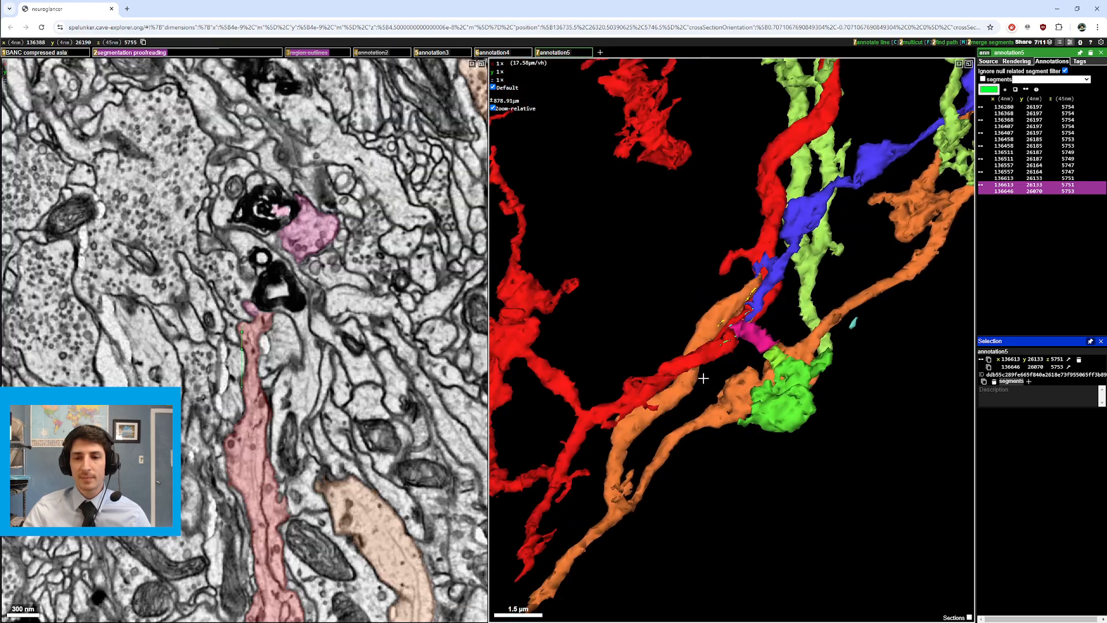
scroll(704, 379, up, 4)
mouse_move(703, 378)
mouse_down()
mouse_move(606, 398)
mouse_move(707, 363)
mouse_move(685, 369)
mouse_up()
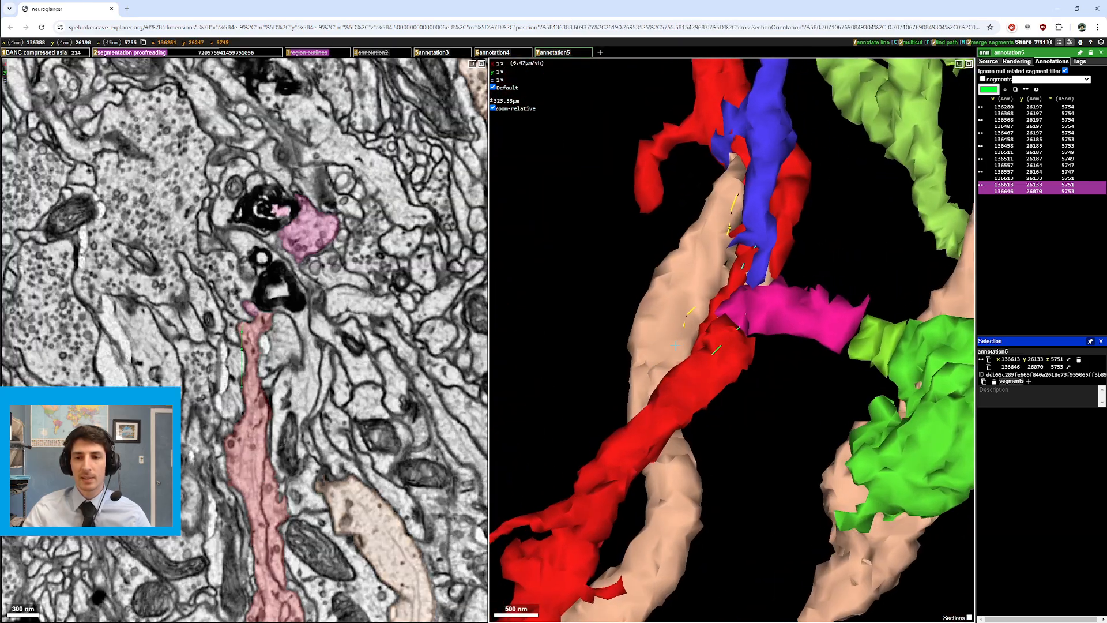
scroll(685, 370, down, 2)
right_click(706, 306)
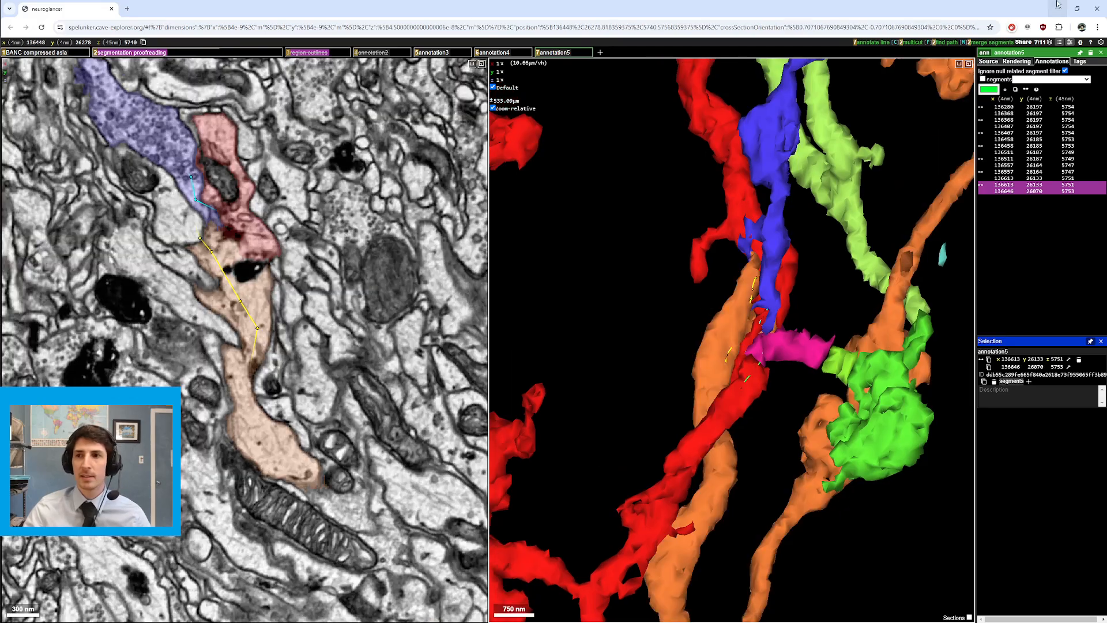
Step: In the segment list, remove and re-add the tan segment, then toggle orange, leaving it hidden
click(224, 55)
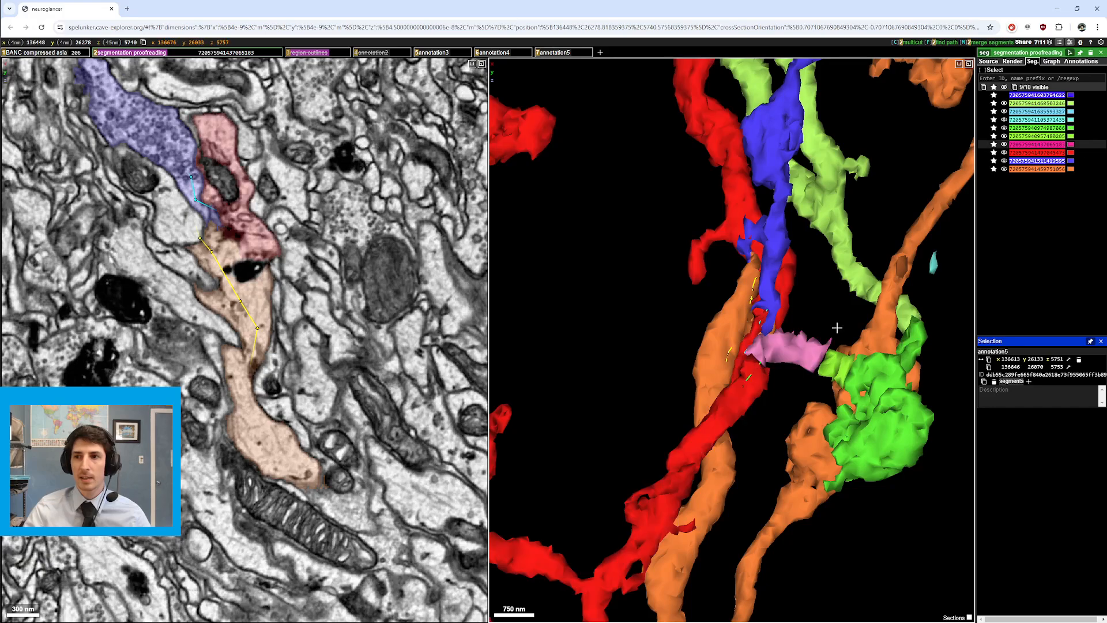
click(993, 169)
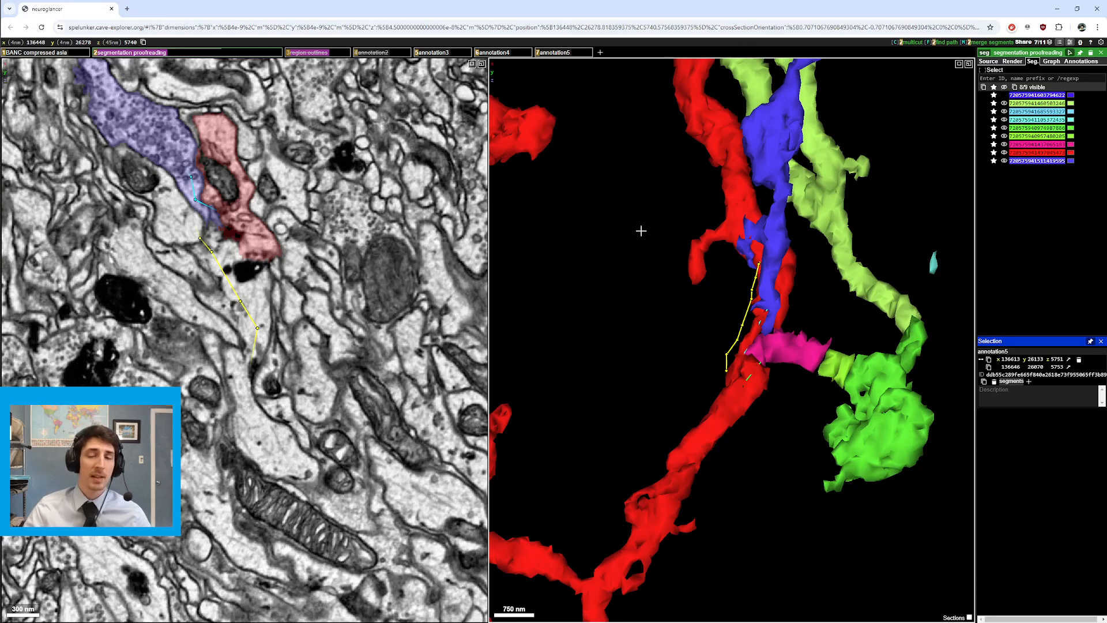
double_click(244, 290)
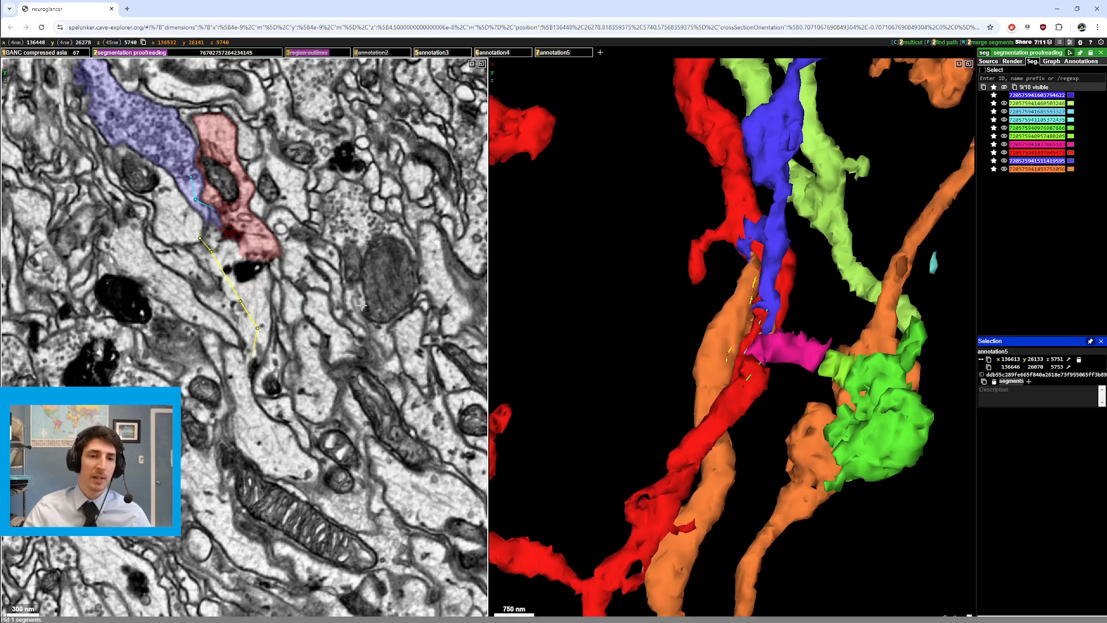
click(1003, 169)
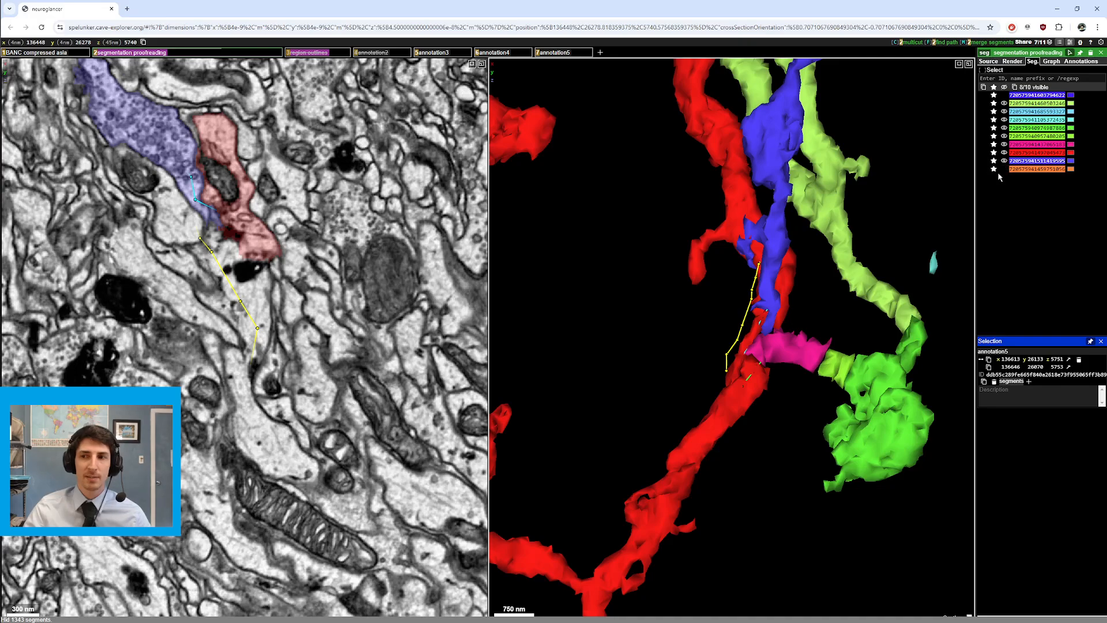
click(1004, 169)
click(1004, 170)
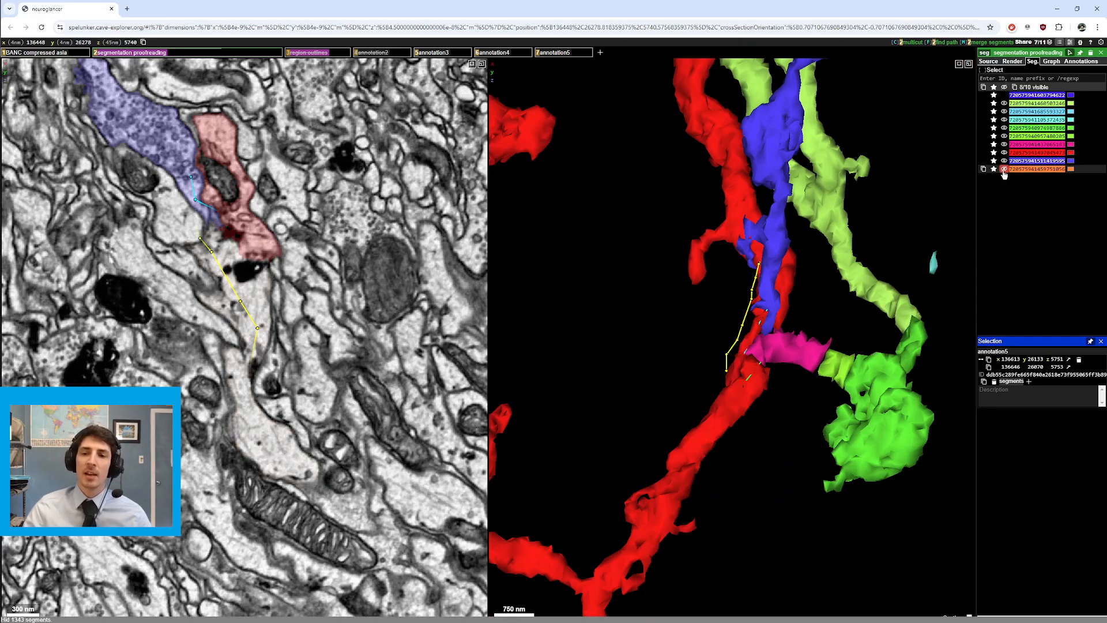
click(1004, 170)
click(1004, 170)
Step: Hide the blue, red and magenta segments and rotate the 3D view onto the annotation paths
click(1004, 161)
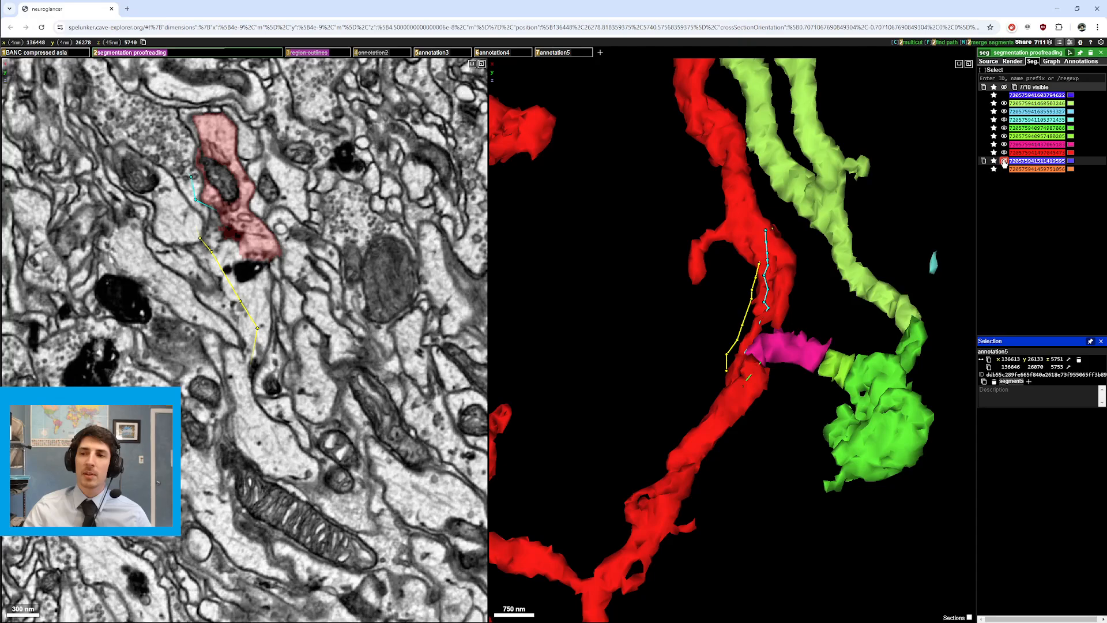
click(1003, 152)
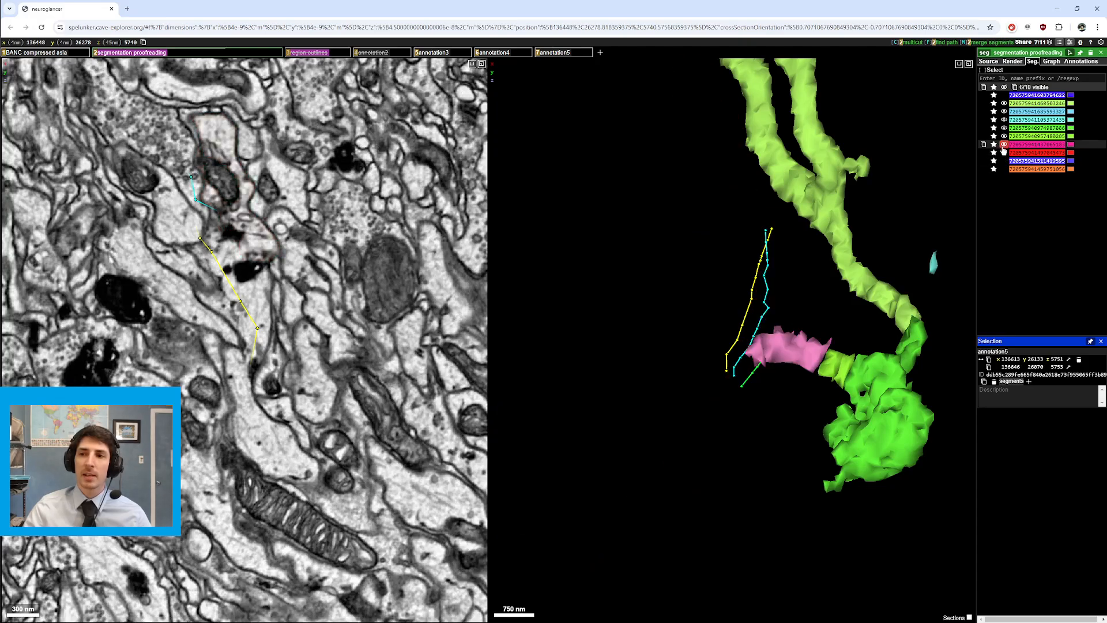
click(1003, 144)
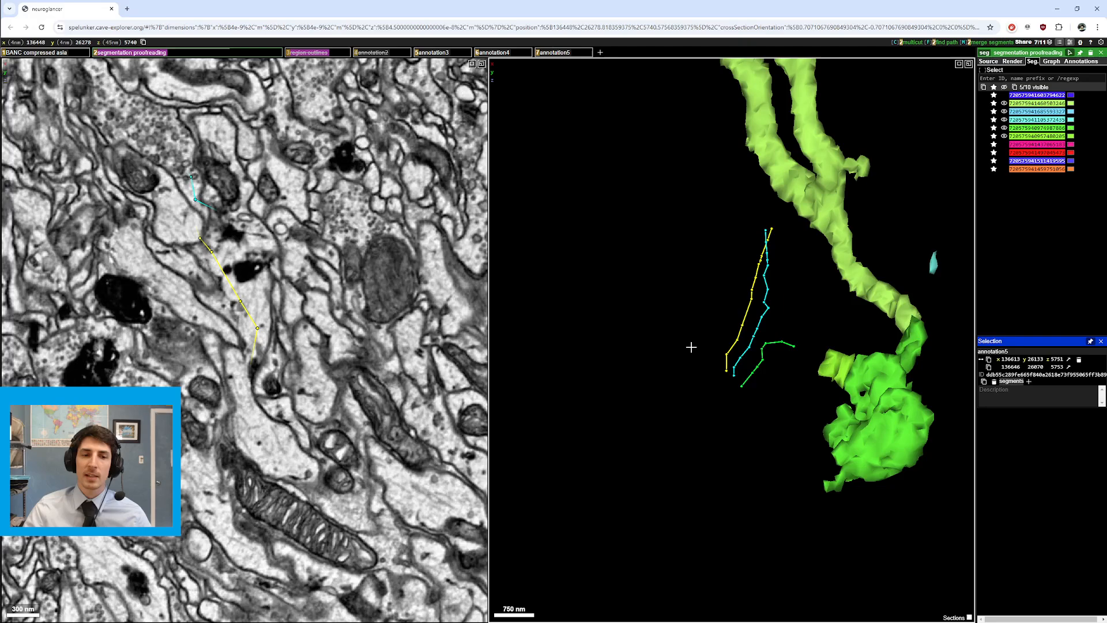
drag(738, 370, 718, 332)
drag(728, 286, 888, 271)
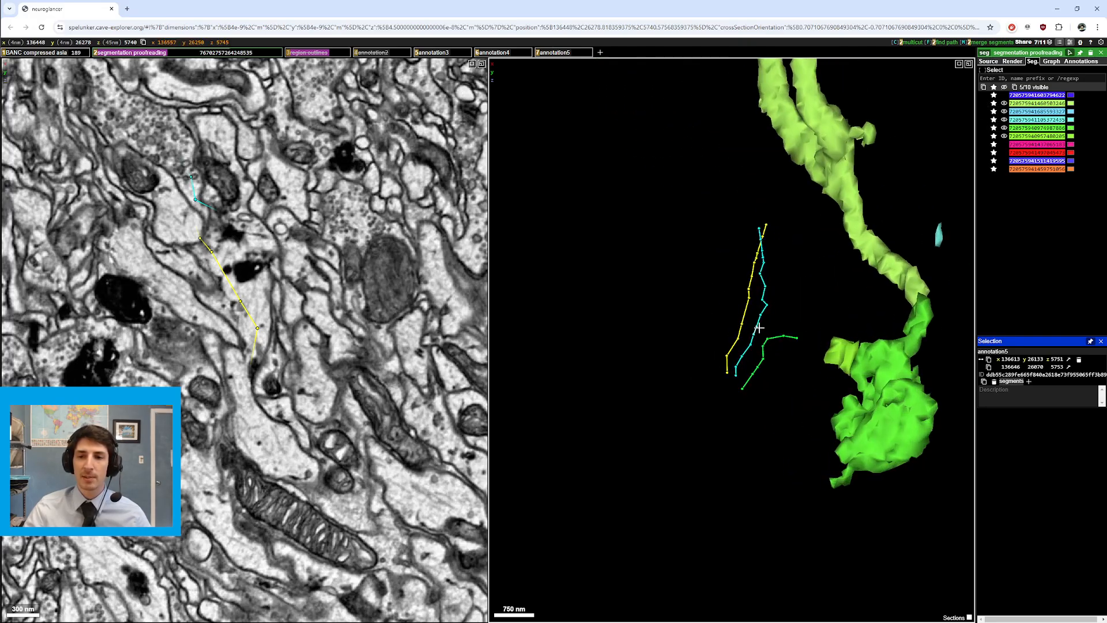
Step: Show red, blue and orange, rotate the meshes, then hide blue and orange again
click(1004, 152)
click(1003, 161)
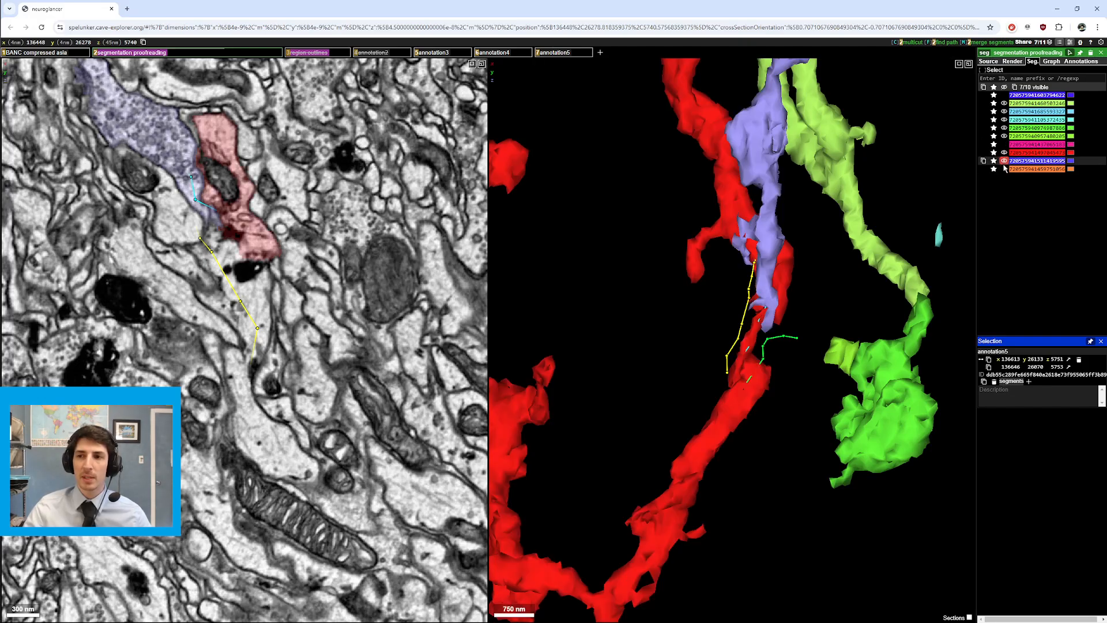
click(1004, 168)
drag(759, 363, 718, 314)
click(1003, 161)
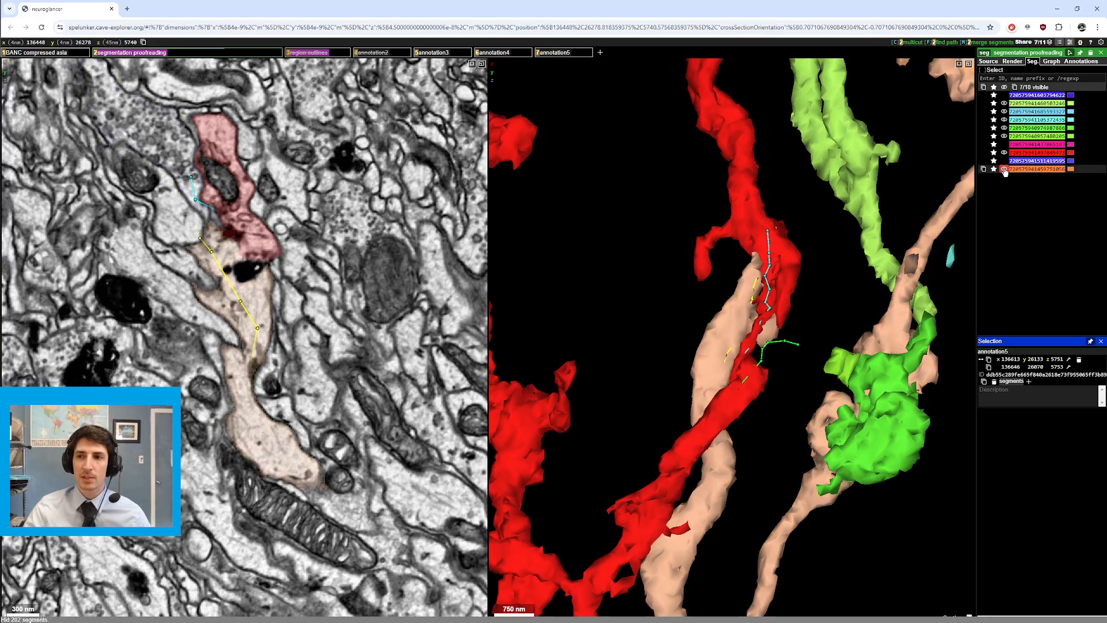
click(1003, 169)
mouse_move(909, 230)
mouse_down()
mouse_move(726, 392)
mouse_move(865, 452)
mouse_move(671, 372)
mouse_move(798, 415)
mouse_move(697, 383)
mouse_move(774, 345)
mouse_move(755, 329)
mouse_move(920, 341)
mouse_move(771, 329)
mouse_up()
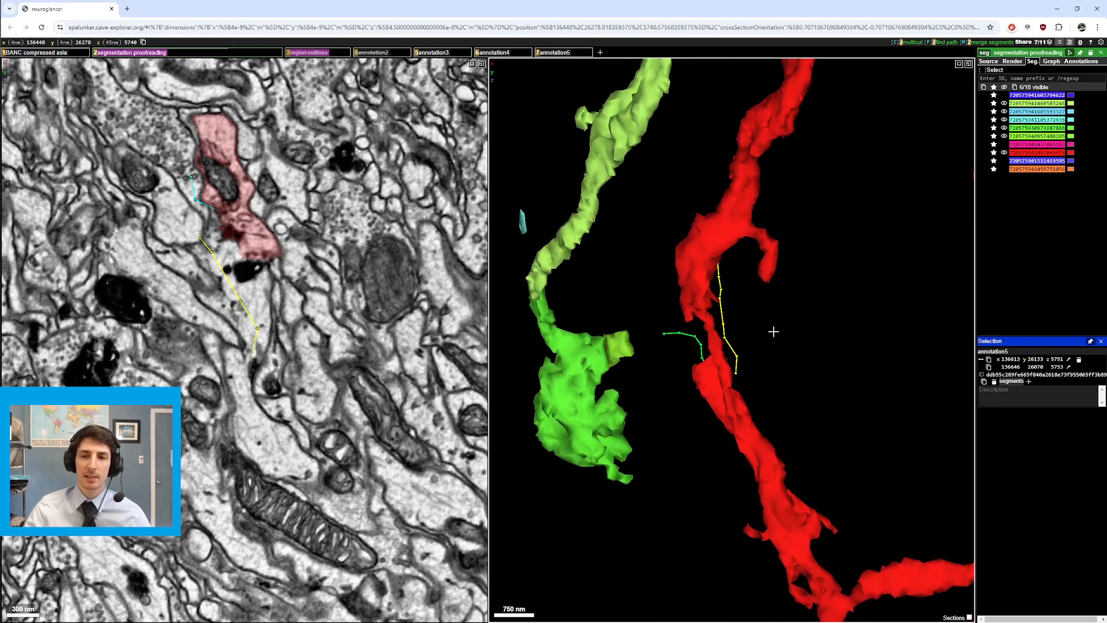
Step: Keep blue hidden, show orange and magenta, and rotate the meshes to view them from both sides
click(1003, 161)
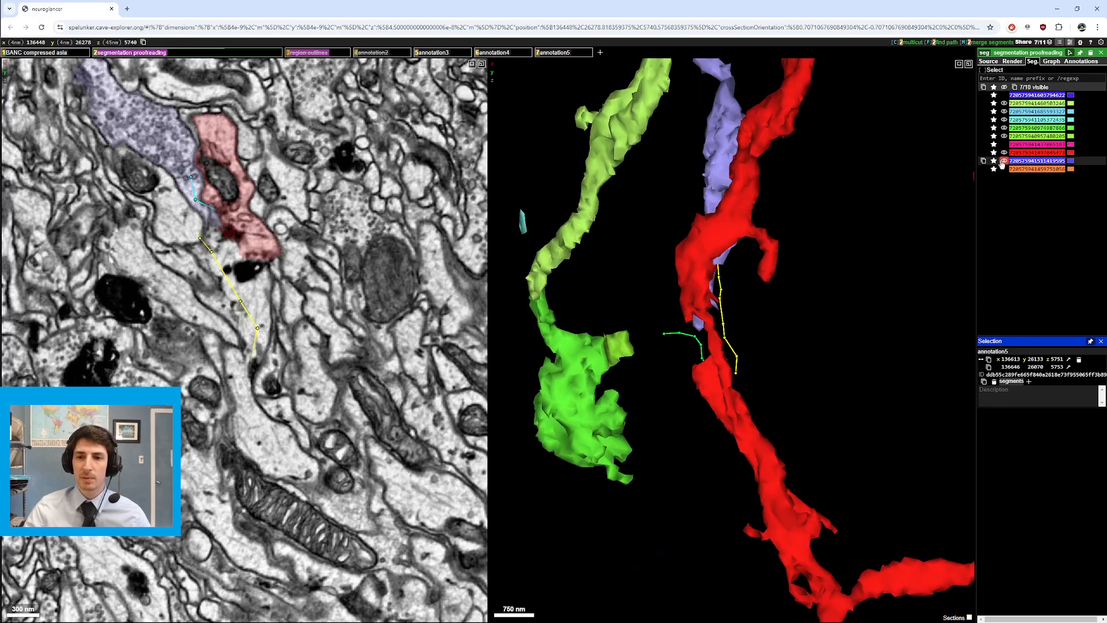
click(1003, 161)
click(1003, 169)
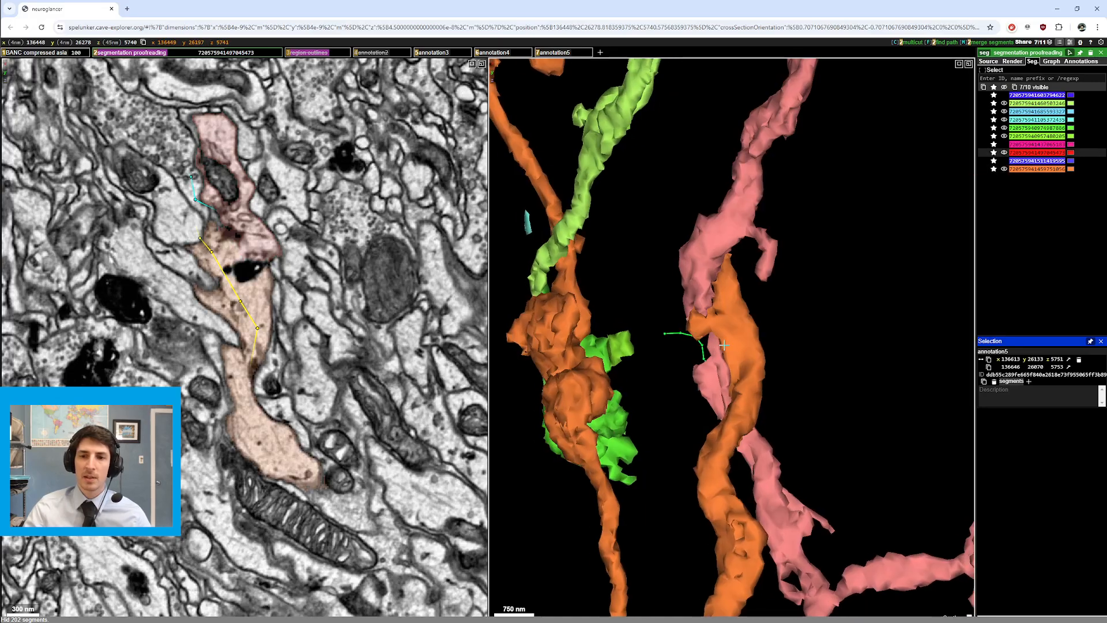
drag(911, 327, 614, 326)
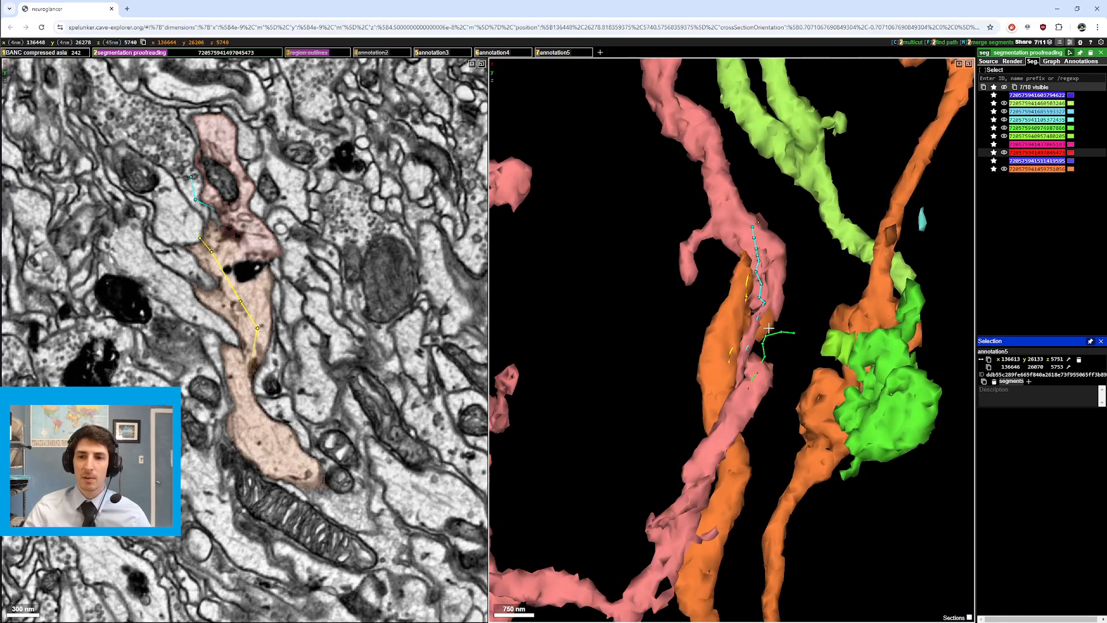
drag(751, 331, 763, 357)
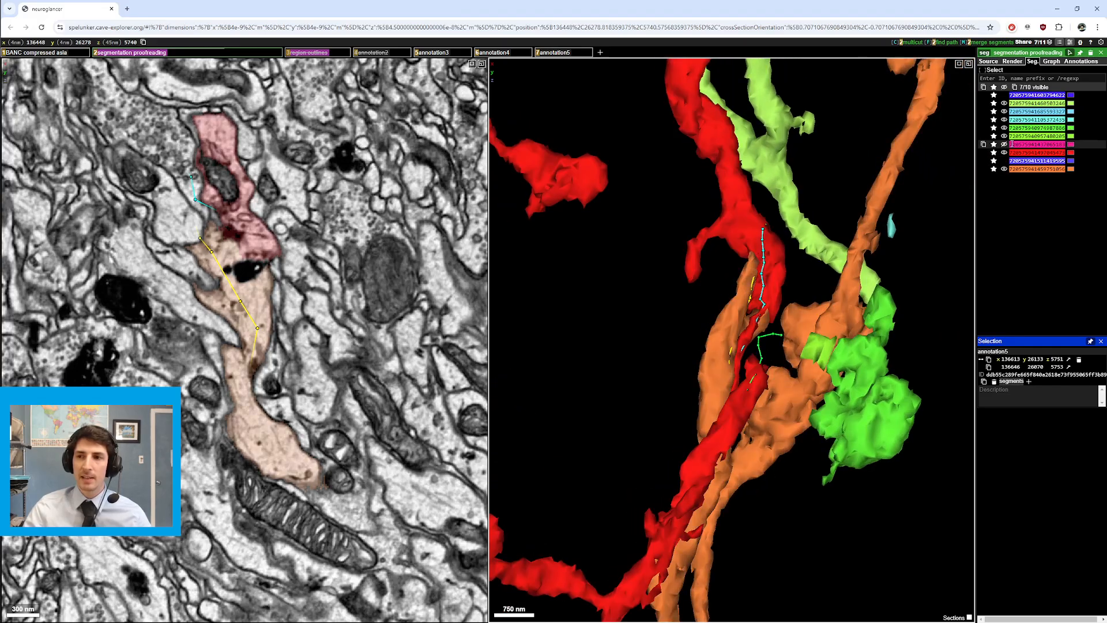
click(1004, 144)
drag(807, 346, 900, 351)
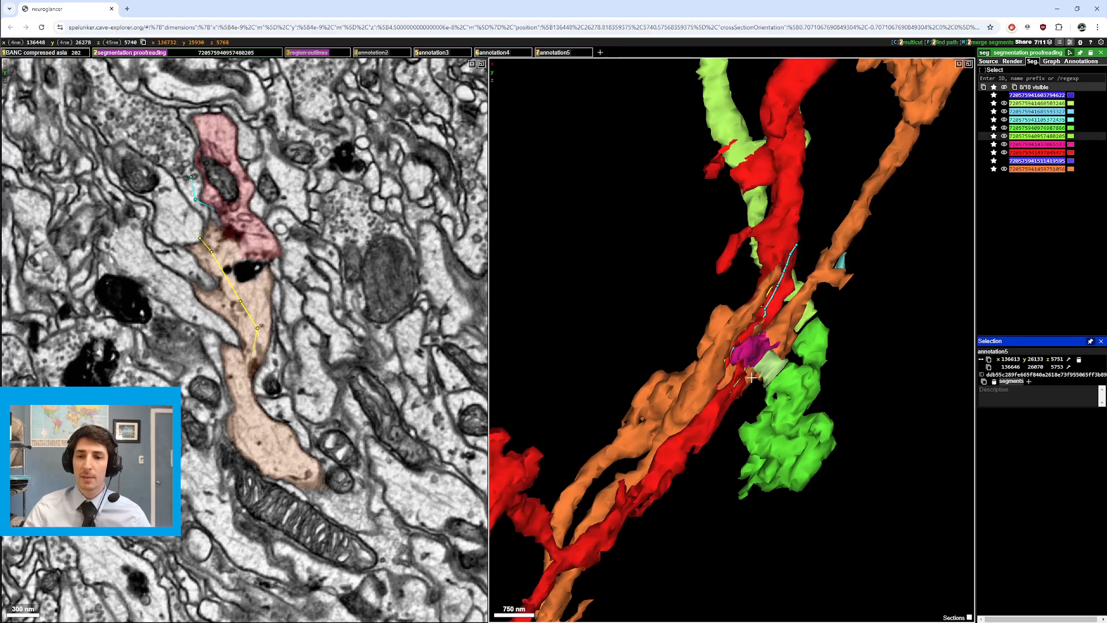
Step: Rotate the meshes, recentre the EM slice on a mesh point, and zoom out in 3D
drag(770, 378, 646, 340)
right_click(730, 384)
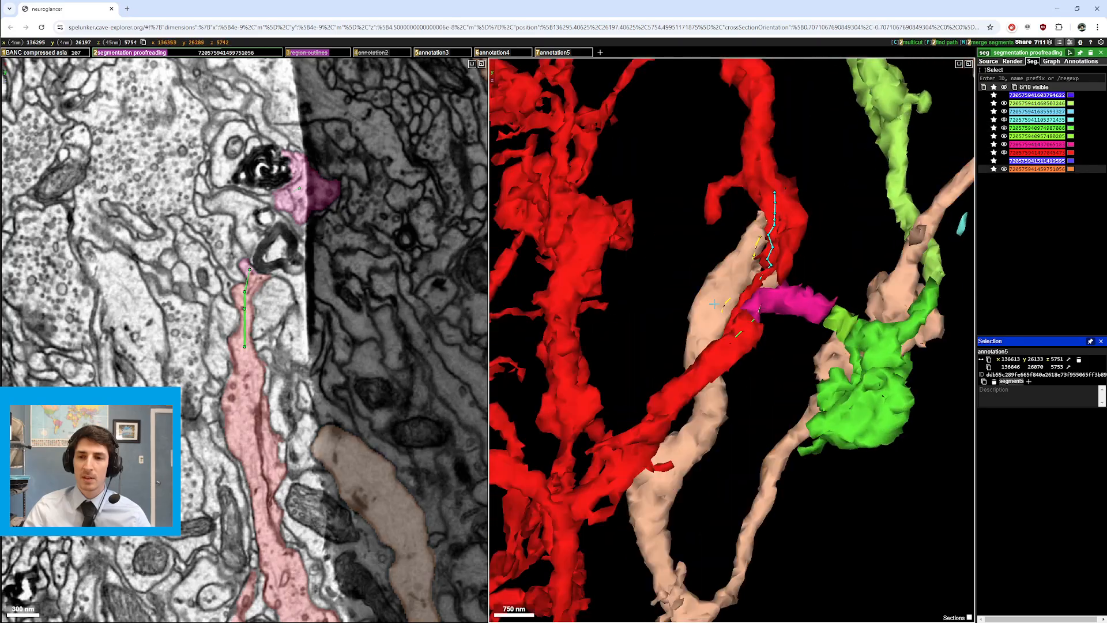
ctrl+scroll(675, 247, down, 7)
drag(680, 245, 689, 314)
Step: Step up and down through nearby sections, panning to follow the red and orange segments
ctrl+scroll(728, 297, up, 6)
scroll(356, 350, down, 5)
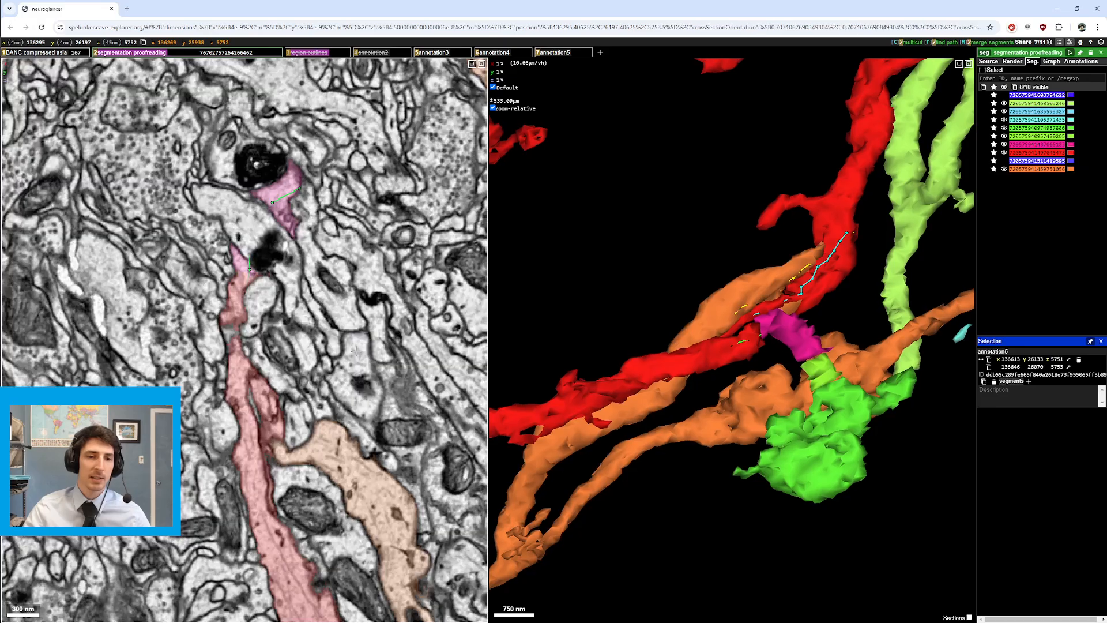
scroll(356, 351, up, 4)
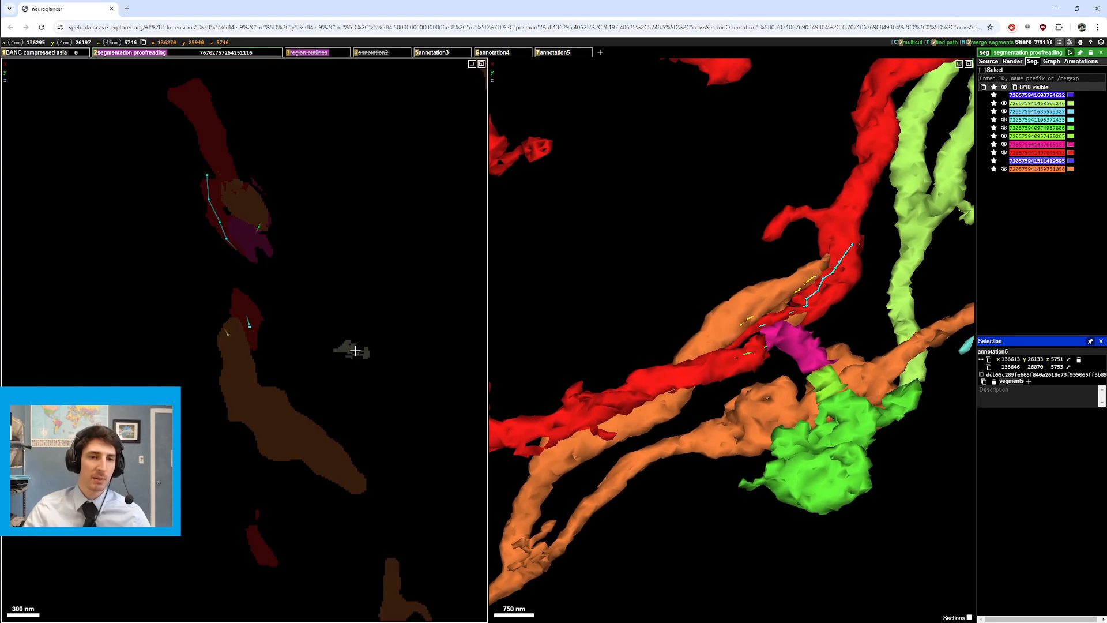
scroll(352, 346, down, 3)
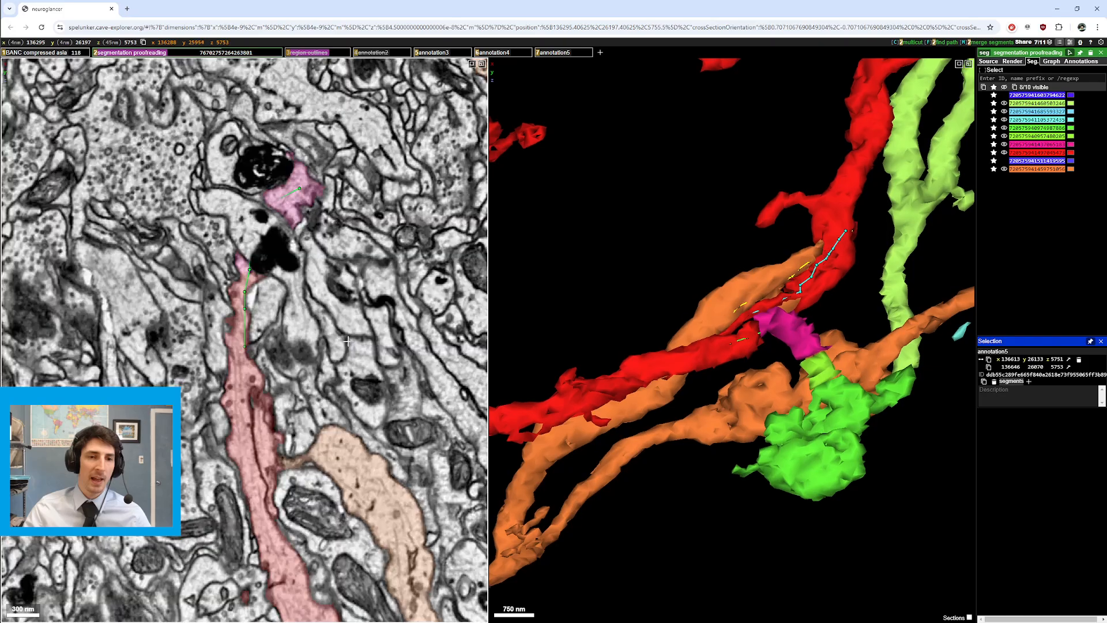
scroll(315, 361, up, 4)
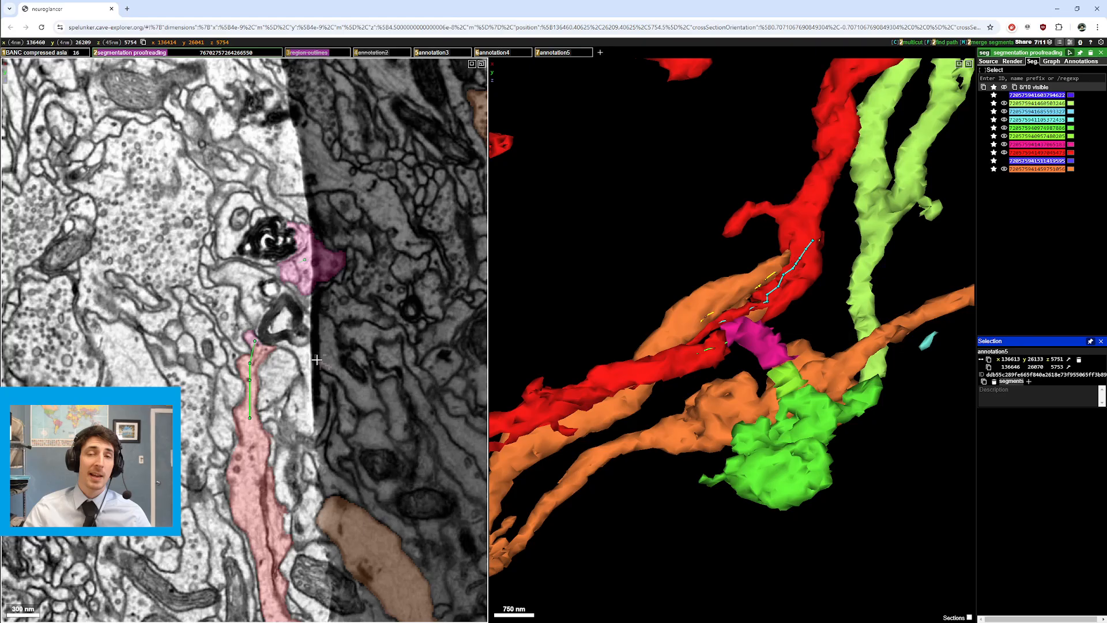
scroll(284, 456, down, 13)
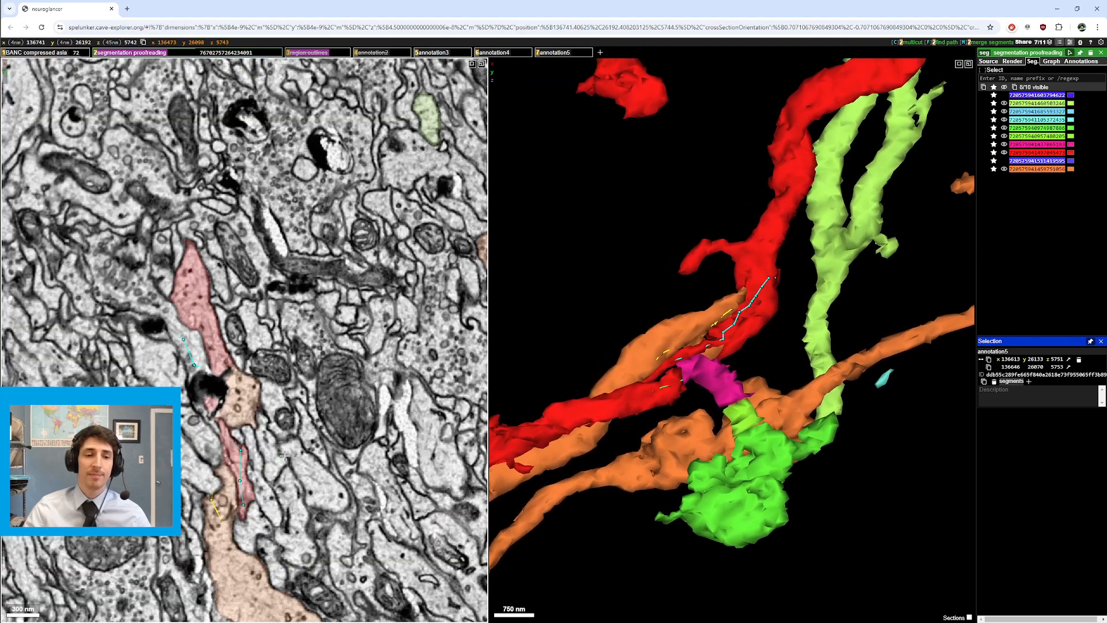
scroll(283, 454, down, 10)
scroll(282, 449, up, 10)
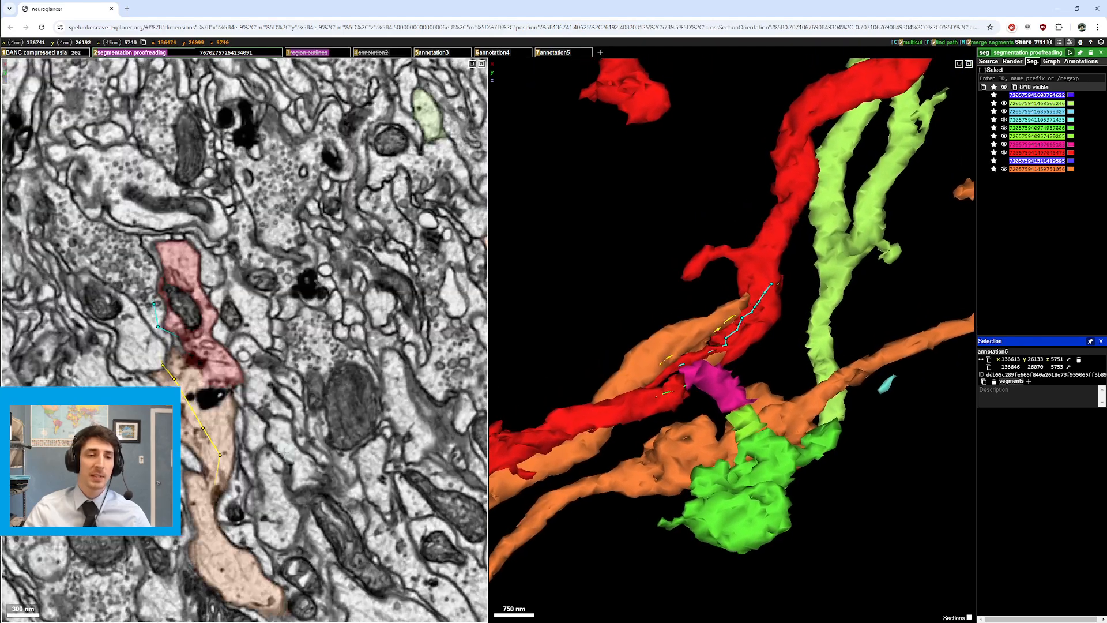
scroll(280, 445, up, 4)
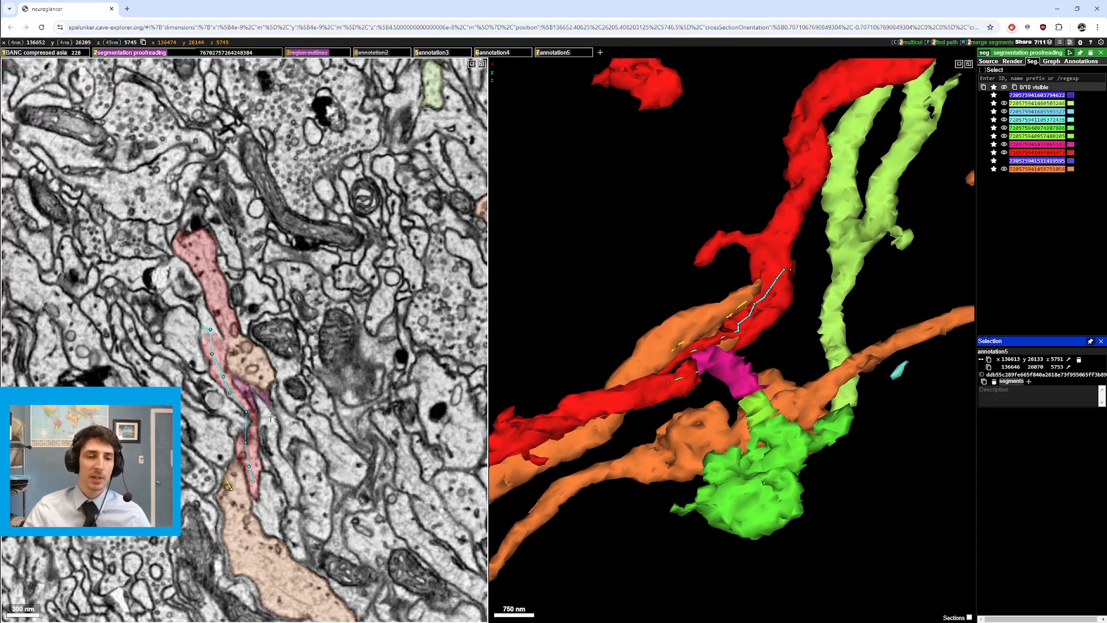
mouse_move(270, 418)
mouse_down()
mouse_move(298, 380)
mouse_move(307, 413)
mouse_up()
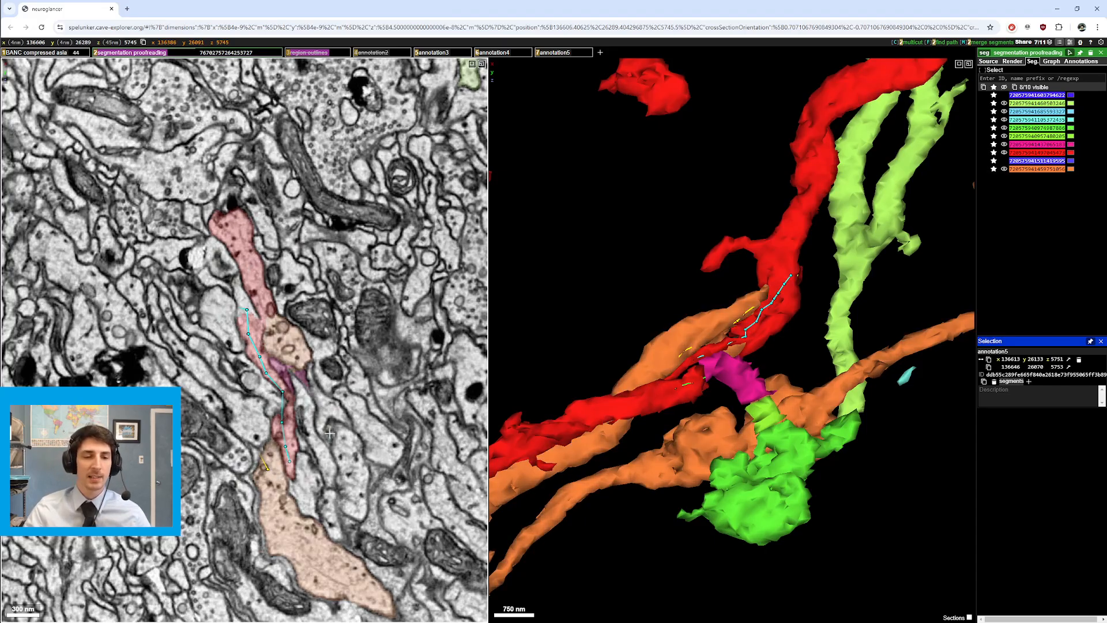
scroll(329, 432, up, 1)
scroll(269, 461, up, 2)
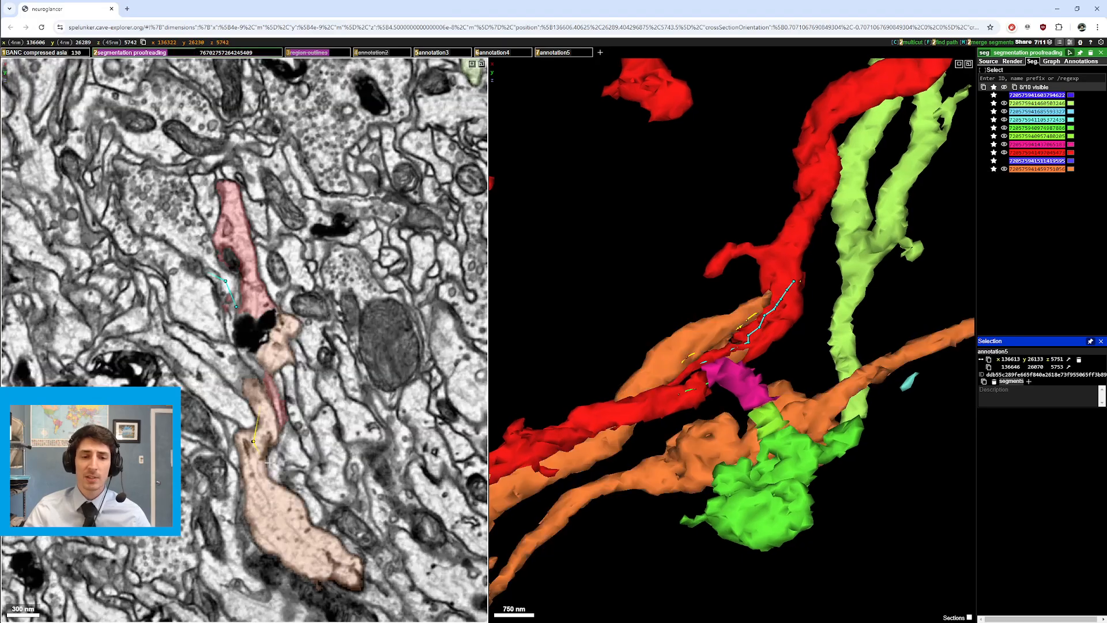
scroll(255, 440, up, 1)
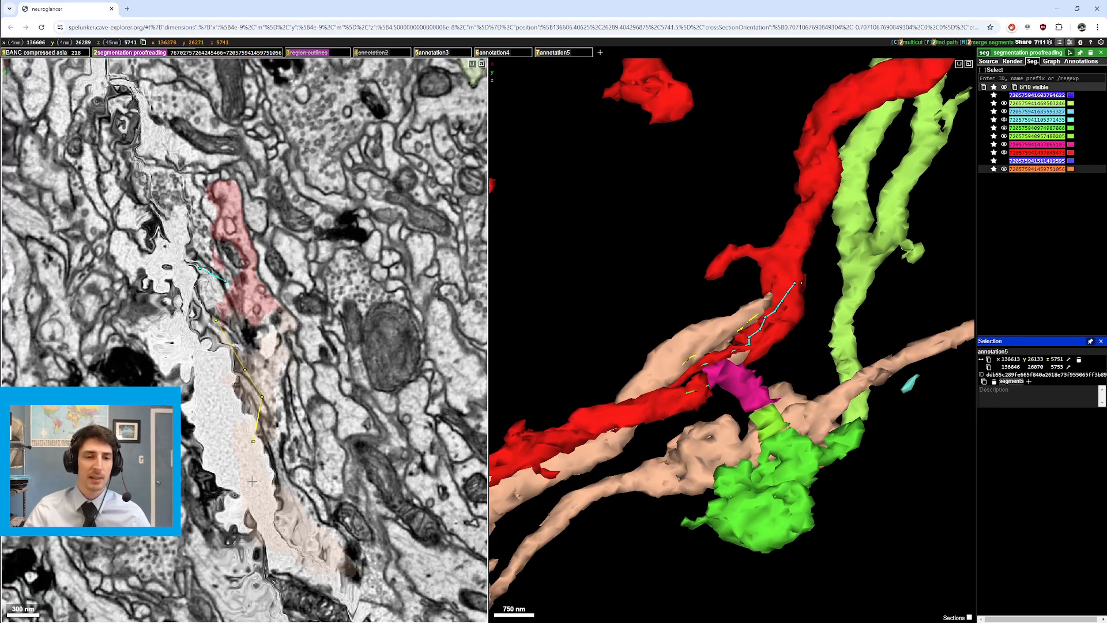
Step: Toggle the segmentation proofreading layer off and on while stepping through adjacent sections
key(2)
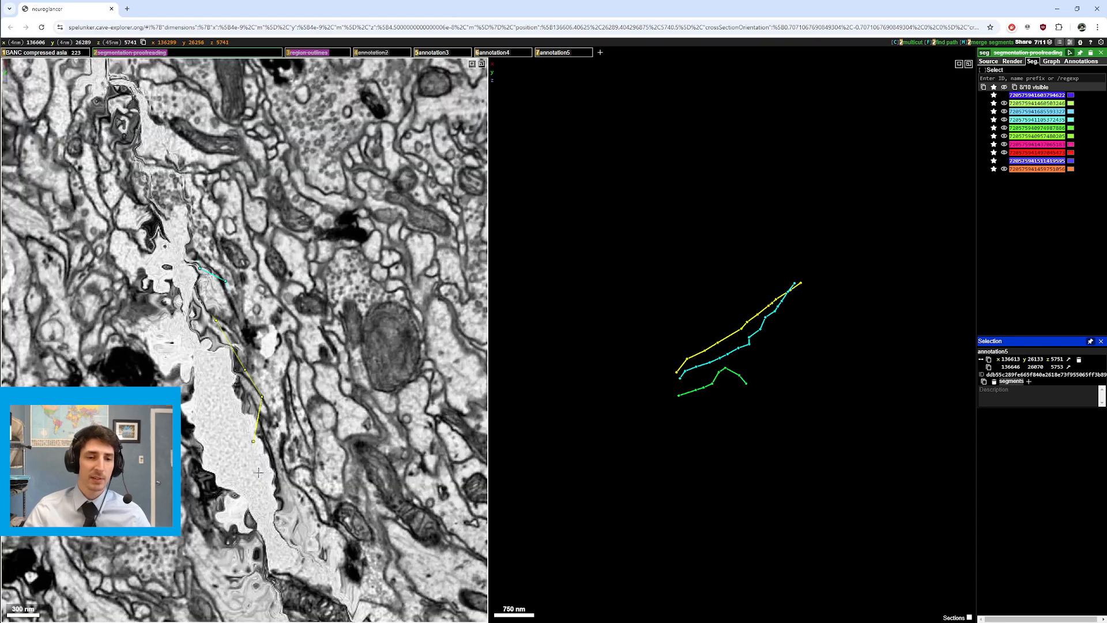
scroll(288, 474, down, 1)
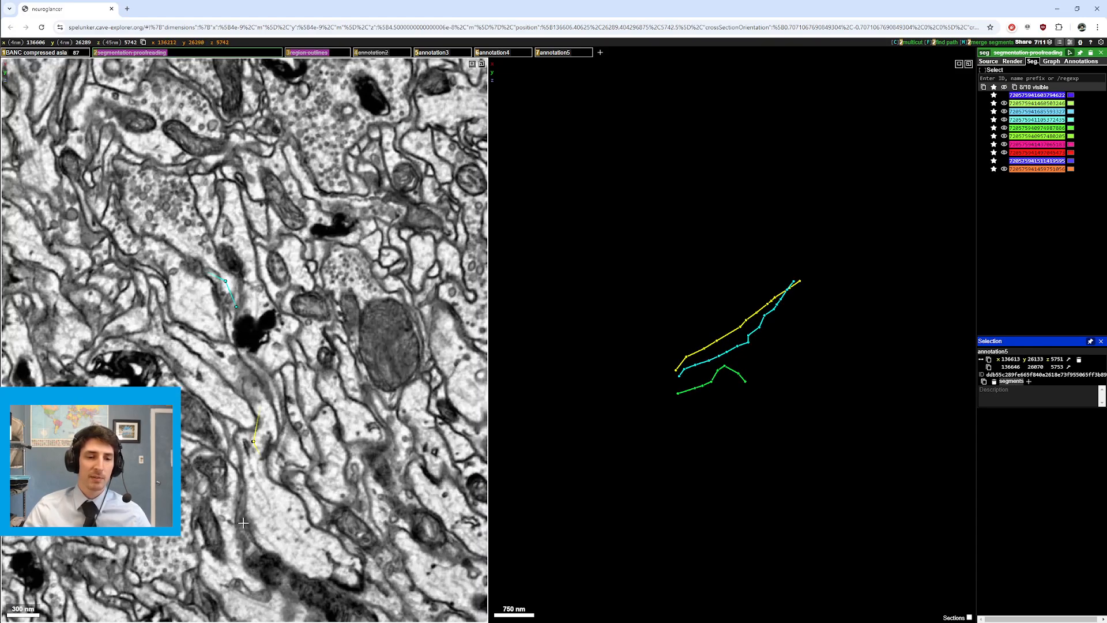
scroll(295, 472, up, 2)
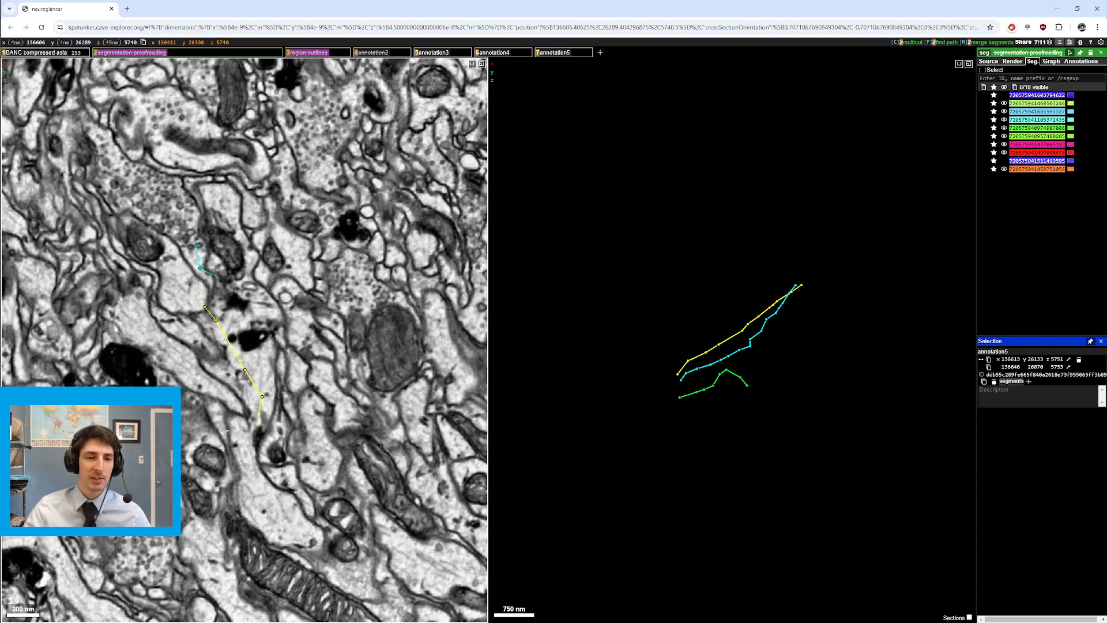
key(2)
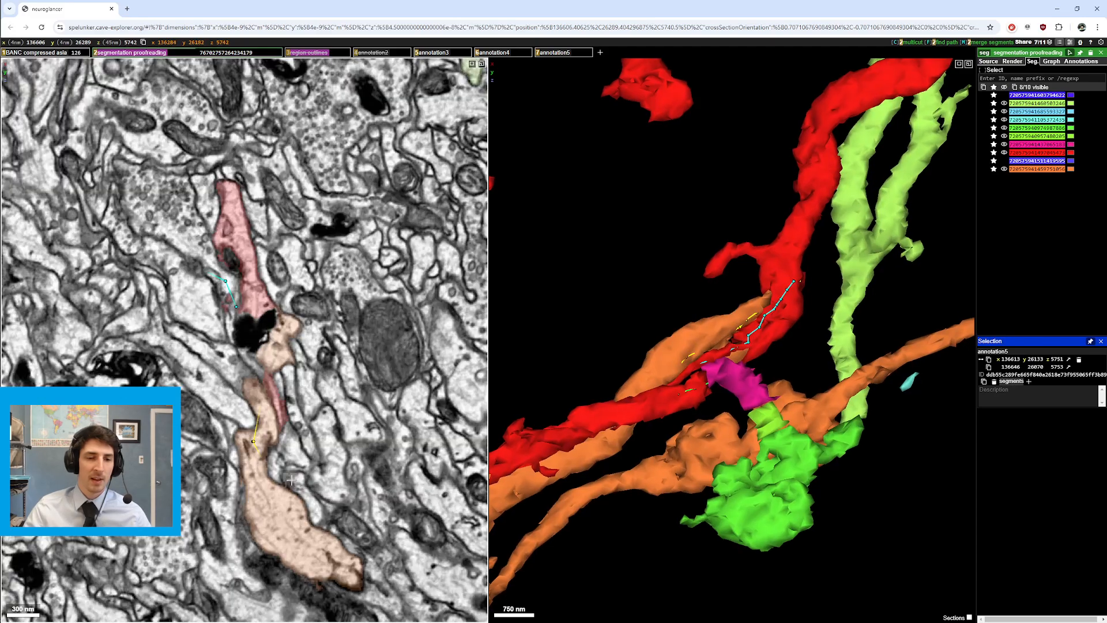
key(2)
scroll(293, 548, down, 1)
key(2)
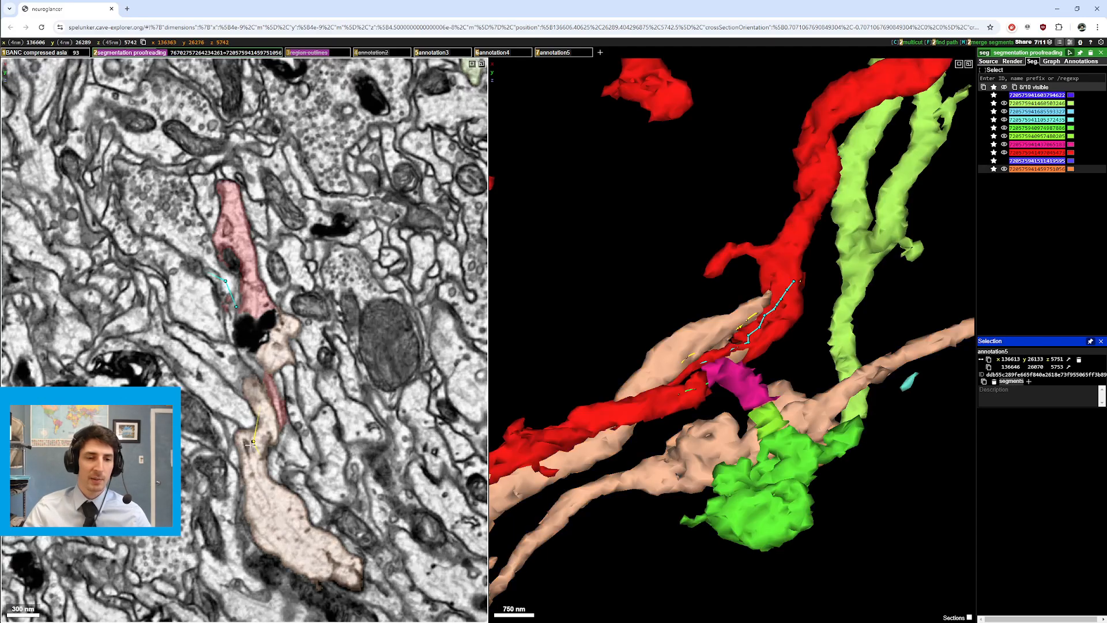
key(2)
scroll(248, 461, up, 1)
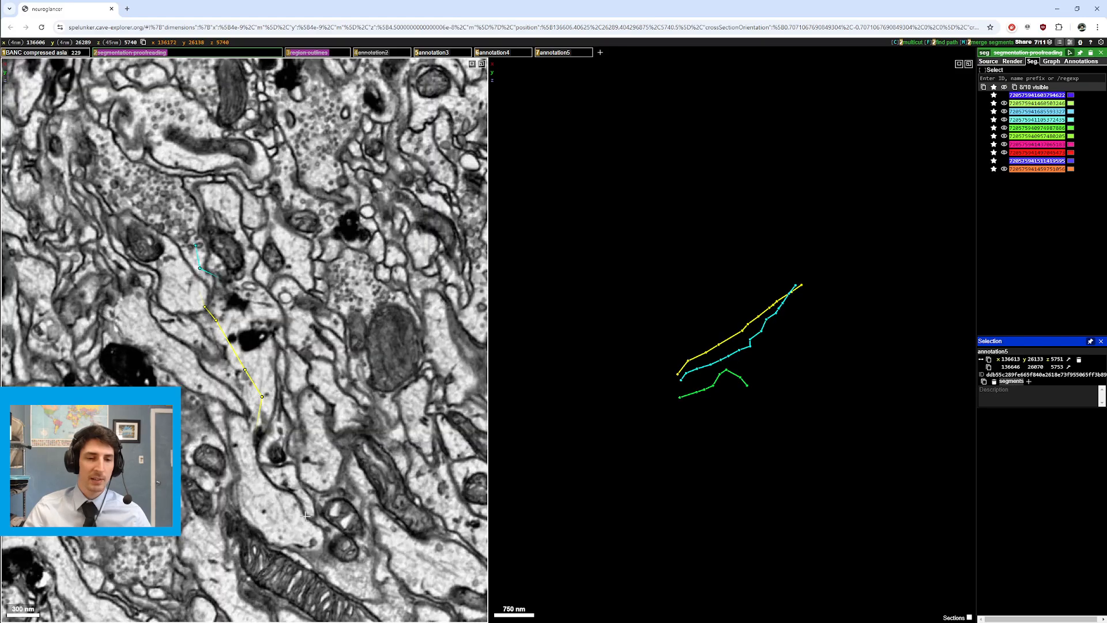
key(2)
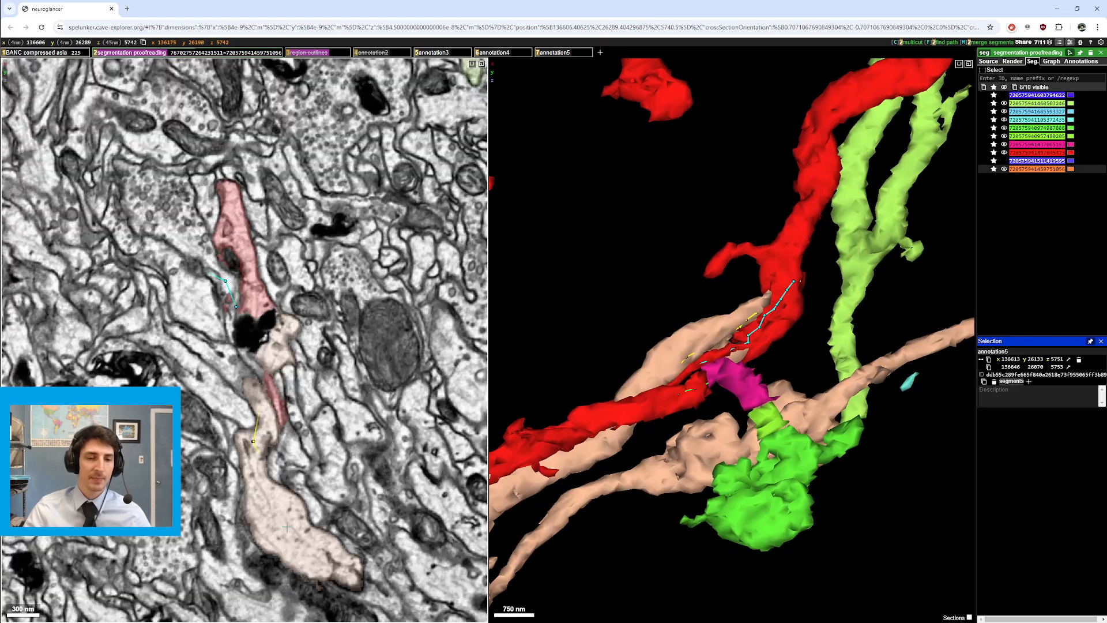
Step: Step through more sections, pan up-left, and keep comparing segmentation against raw EM
scroll(306, 524, down, 2)
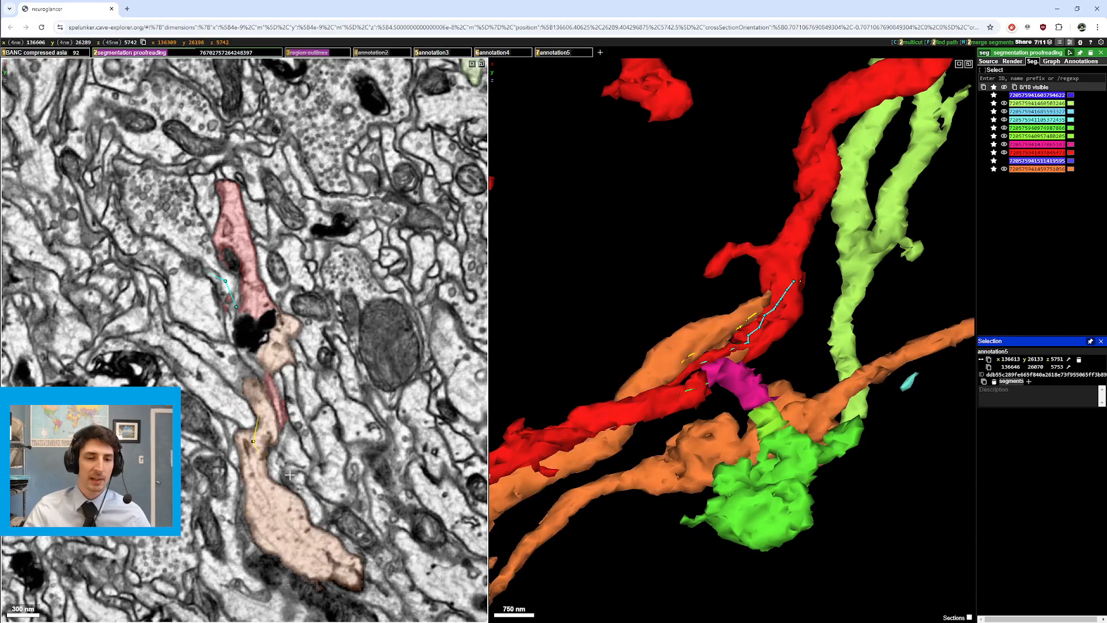
scroll(283, 507, down, 1)
scroll(284, 507, up, 3)
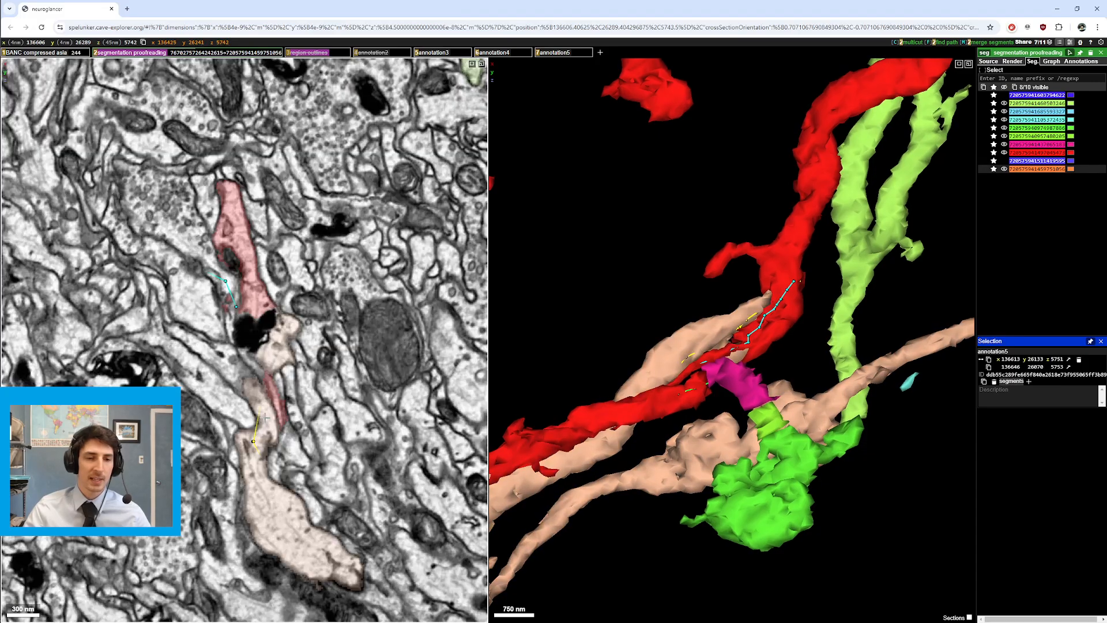
scroll(312, 513, down, 2)
drag(344, 559, 327, 539)
key(2)
scroll(327, 539, up, 1)
scroll(327, 540, up, 1)
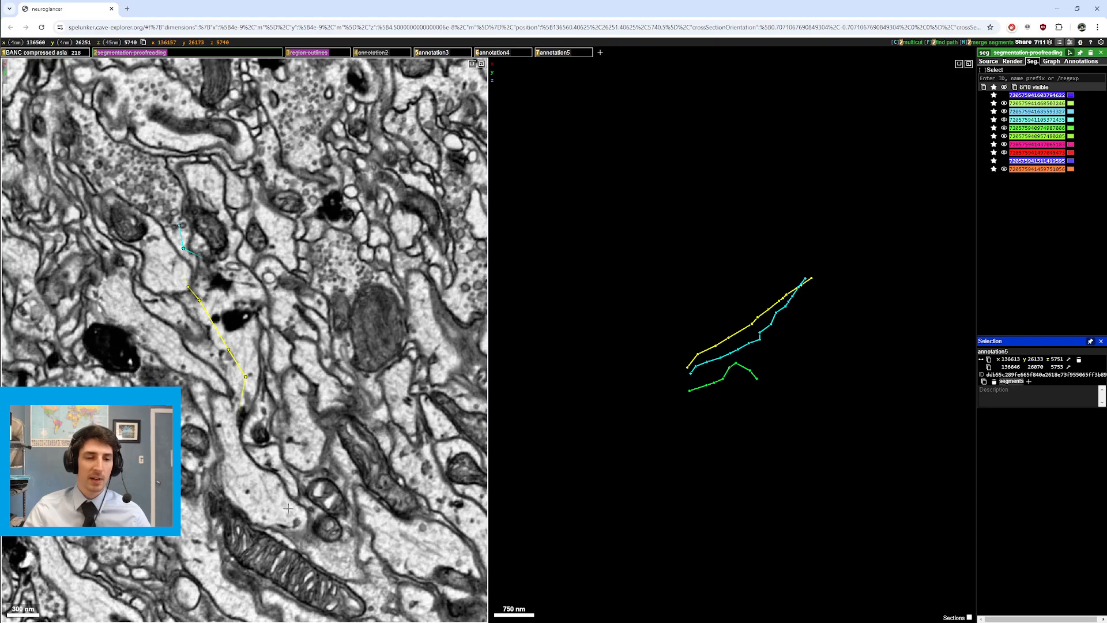
key(2)
scroll(288, 510, down, 1)
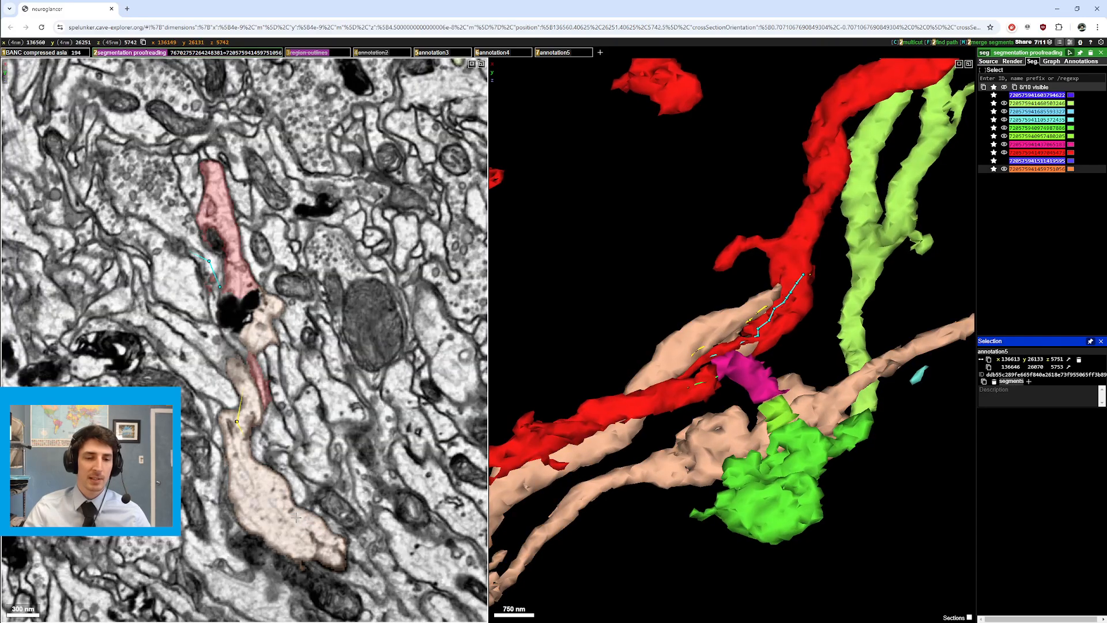
key(2)
Step: Move the slice down-right along the yellow annotation to section 5735, toggling segmentation to compare
key(2)
scroll(297, 518, up, 1)
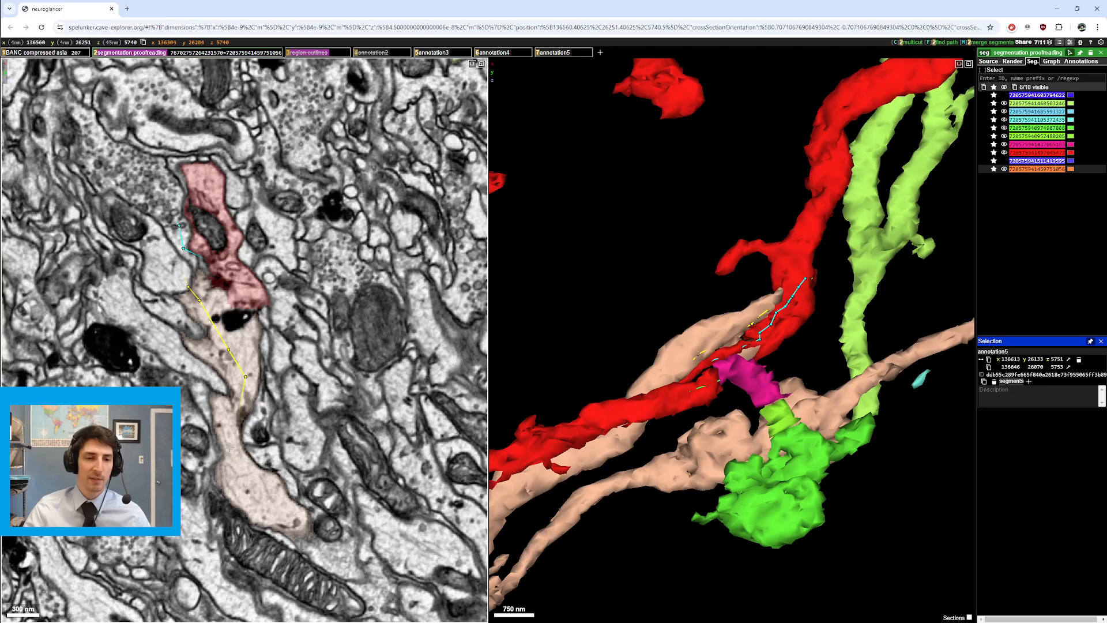
drag(241, 353, 282, 430)
key(2)
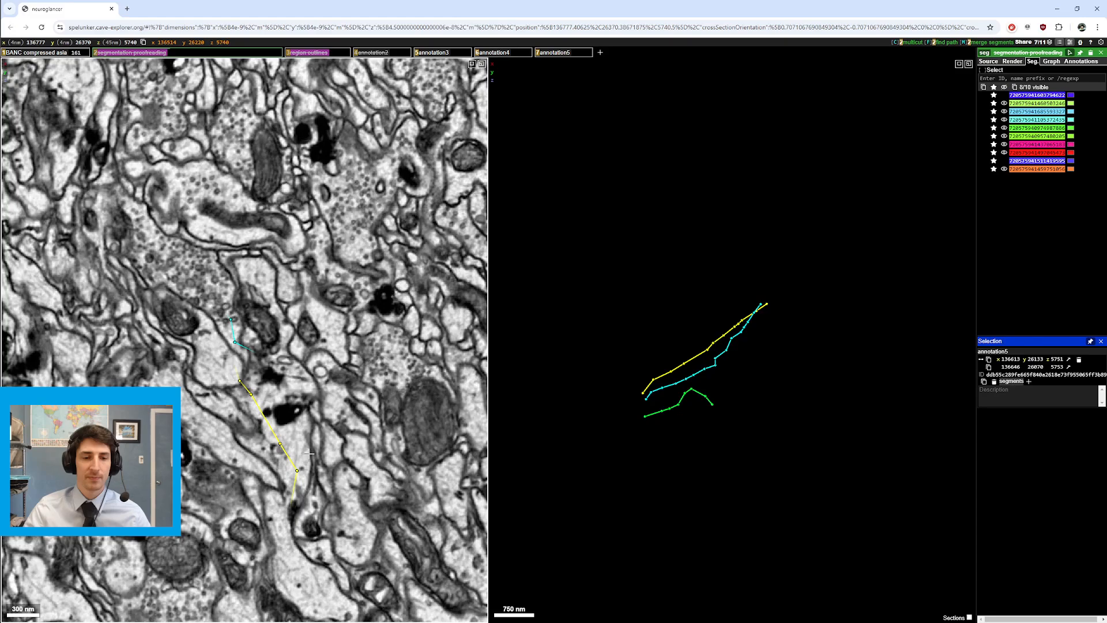
scroll(309, 451, up, 2)
key(2)
drag(252, 429, 278, 442)
key(2)
scroll(273, 454, up, 2)
Step: Toggle the segmentation layer off and on while stepping through EM slices and panning
key(2)
key(2)
key(2)
scroll(277, 442, down, 1)
key(2)
scroll(277, 442, up, 1)
key(2)
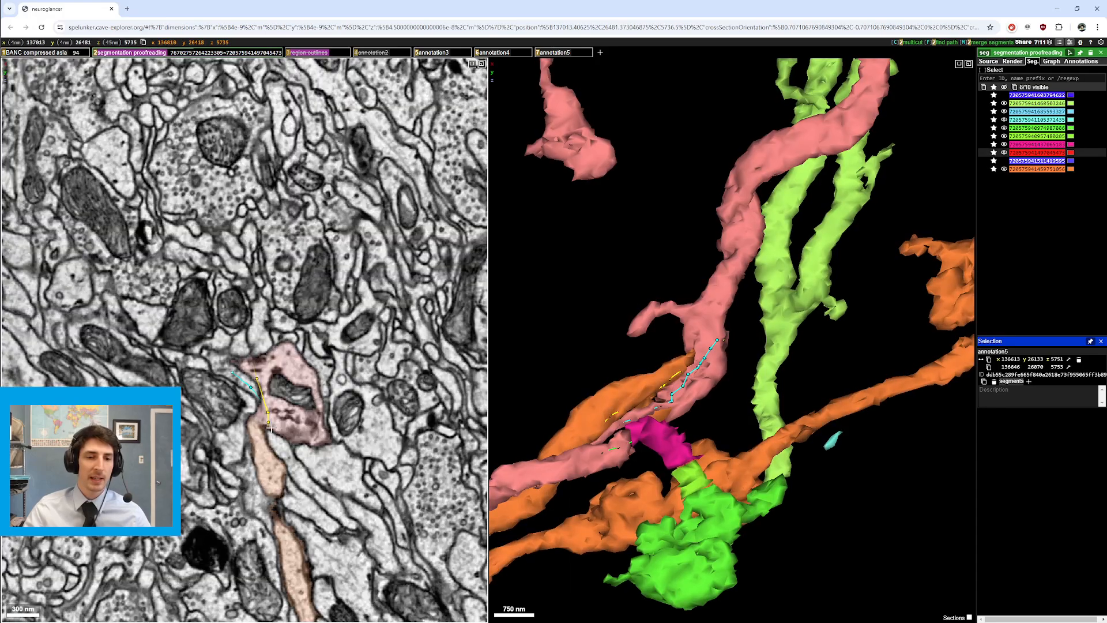
key(2)
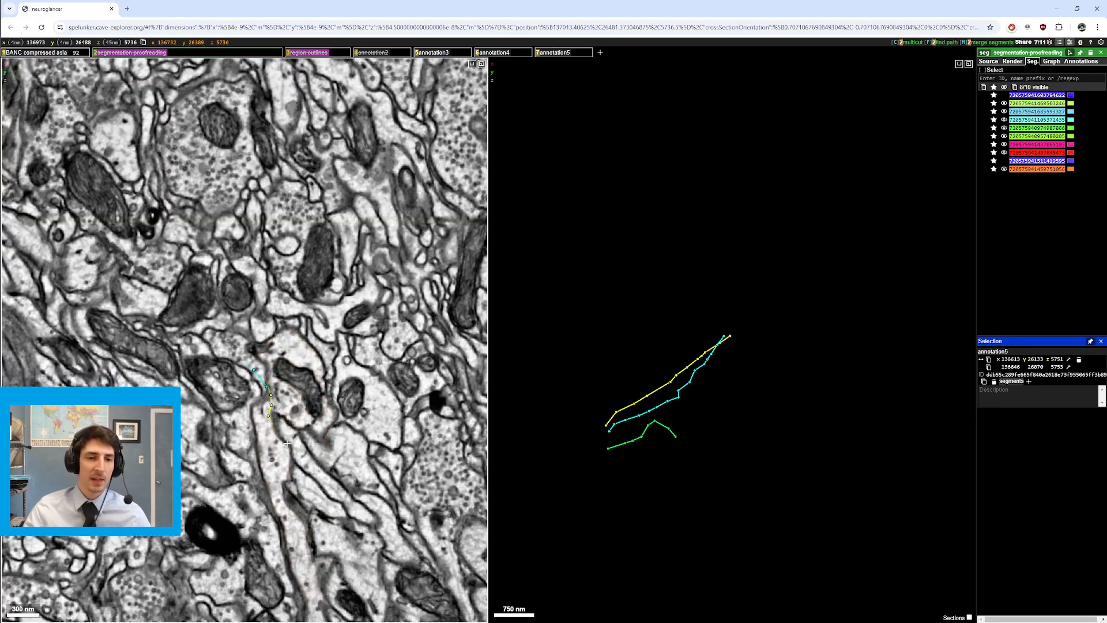
ctrl+scroll(254, 456, up, 5)
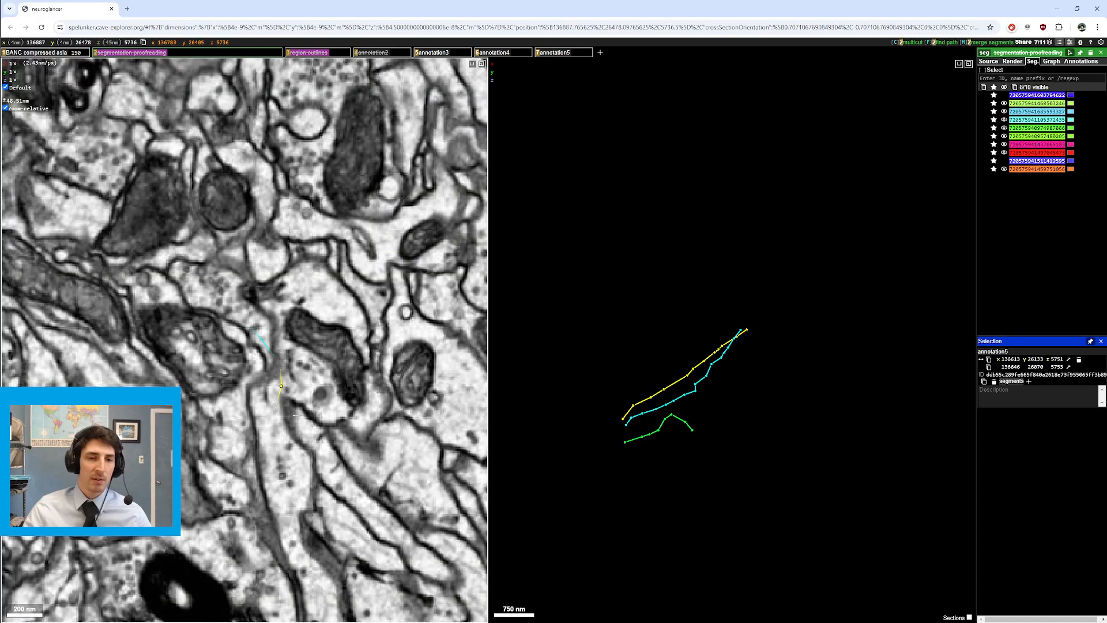
drag(296, 415, 316, 446)
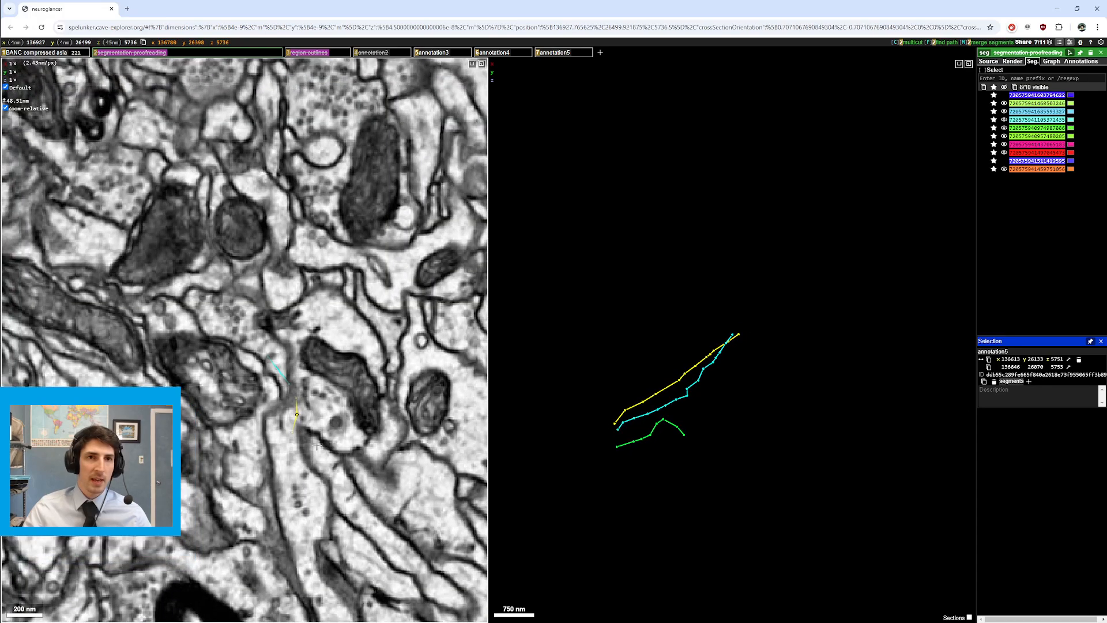
Step: Hide the yellow annotation3 path, check nearby slices, then show it again
key(5)
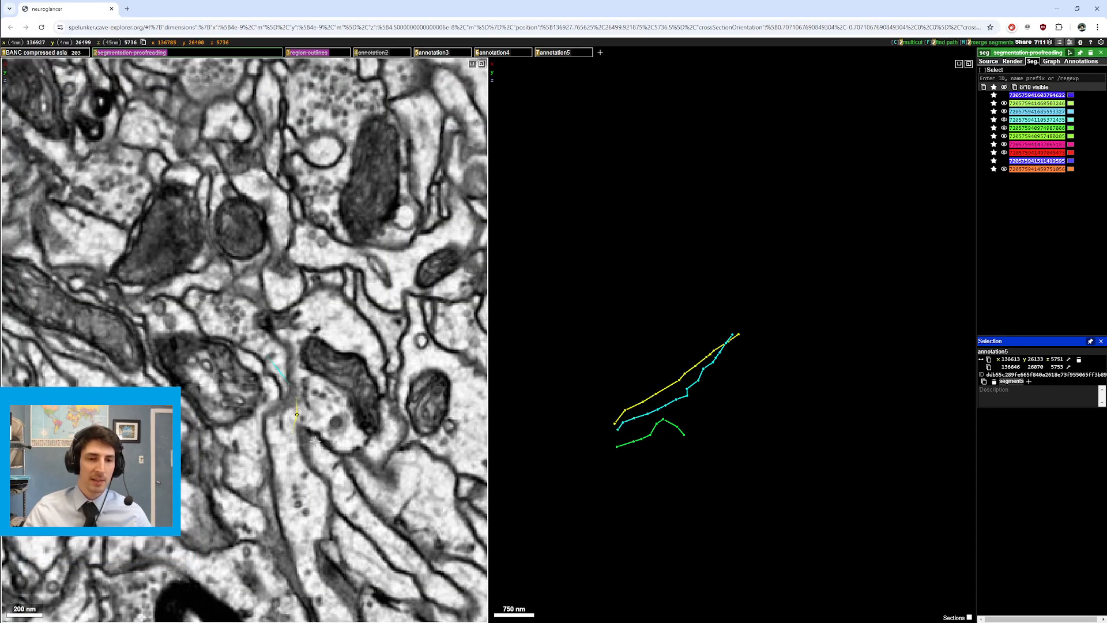
scroll(314, 443, down, 1)
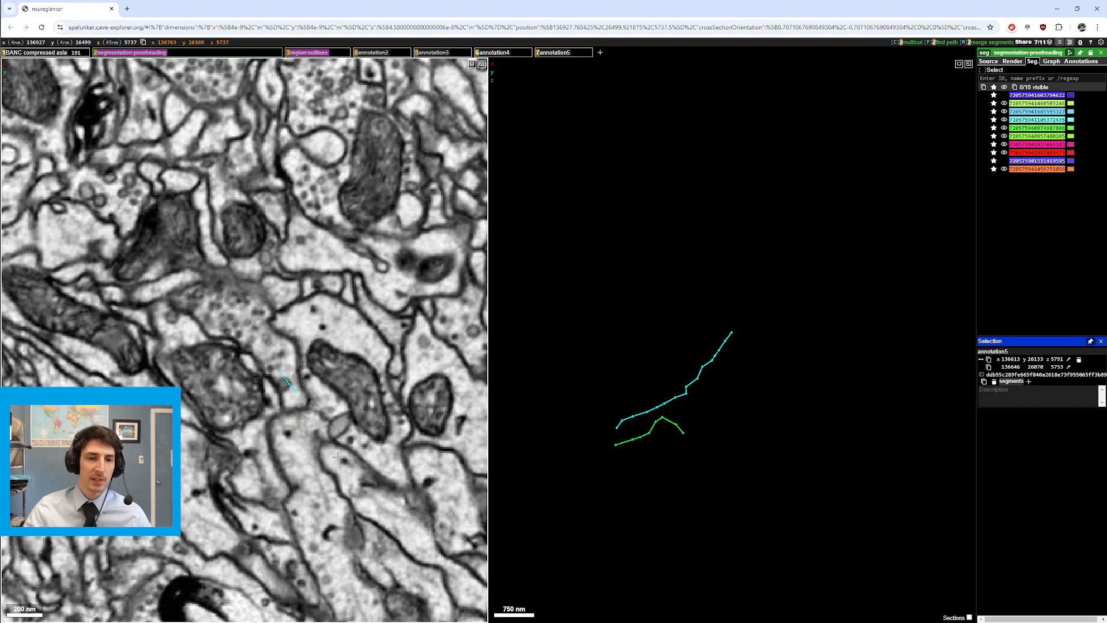
scroll(338, 456, up, 1)
key(5)
scroll(339, 458, up, 2)
scroll(339, 457, down, 2)
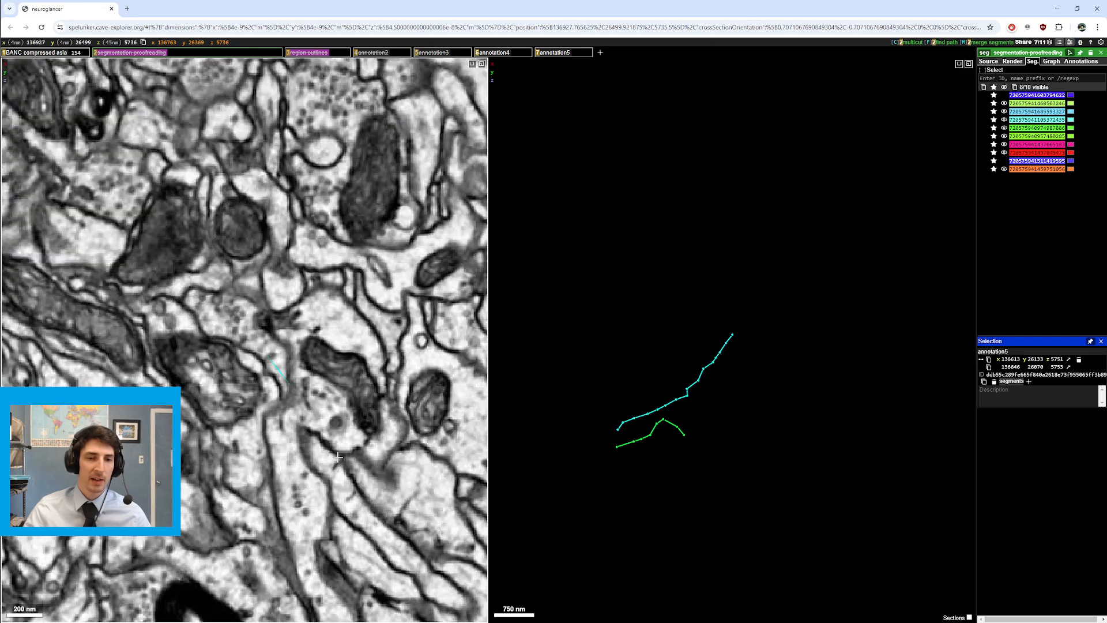
Step: Recentre on the junction, hide segmentation, turn on region outlines, and step through slices
right_click(254, 407)
key(2)
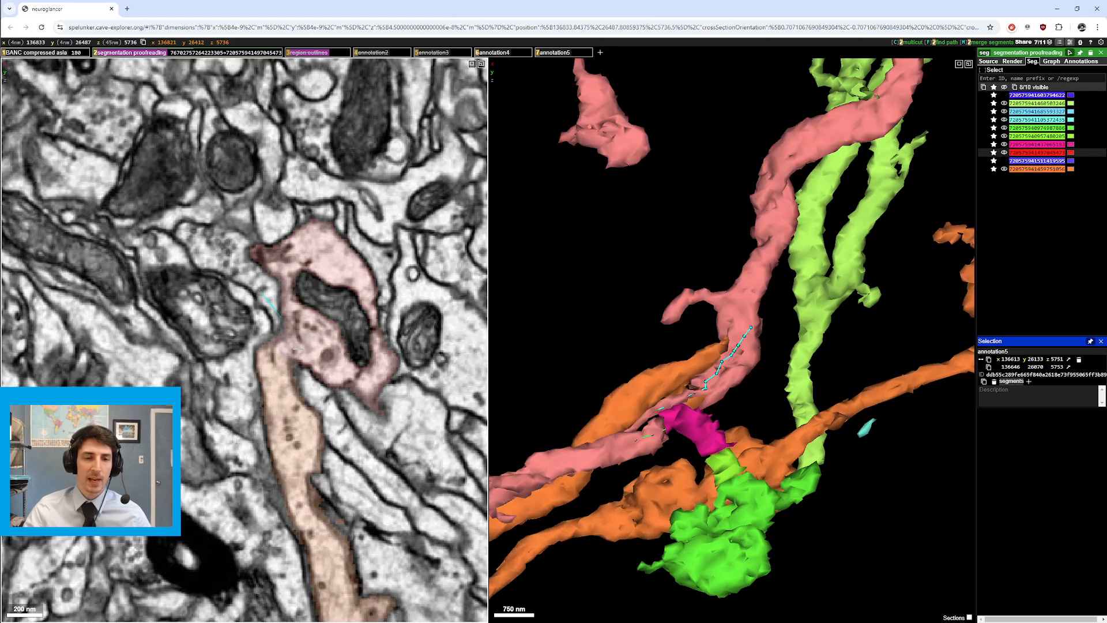
key(2)
key(3)
scroll(281, 348, up, 3)
scroll(281, 360, down, 1)
scroll(282, 372, down, 1)
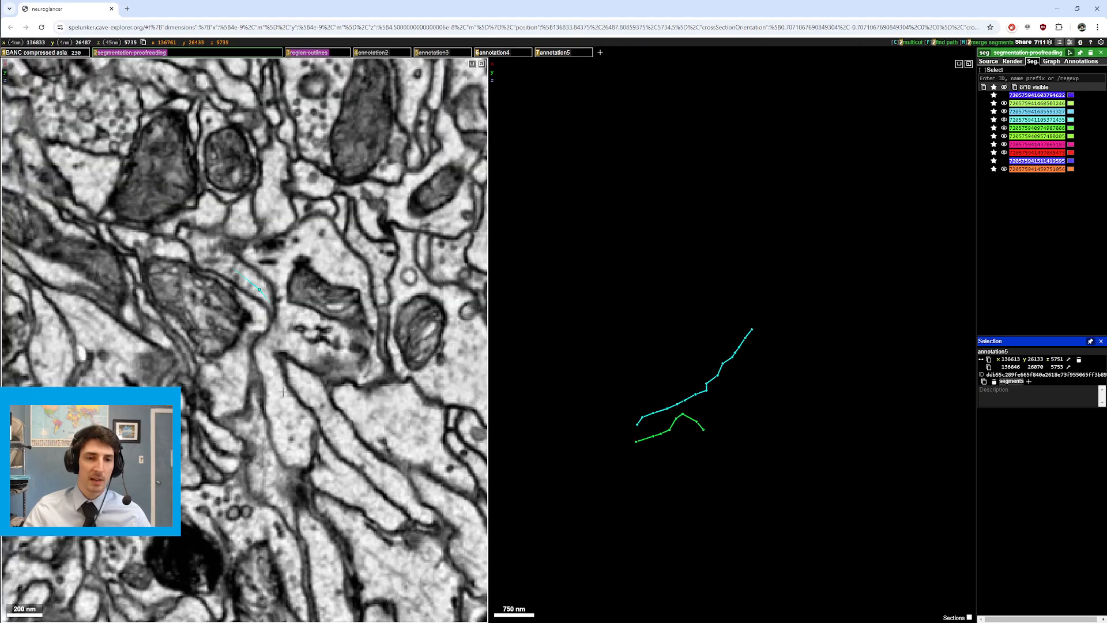
scroll(282, 383, up, 1)
scroll(283, 393, down, 1)
Step: Compare bare EM and segmentation across nearby z-sections, ending with segmentation shown
key(2)
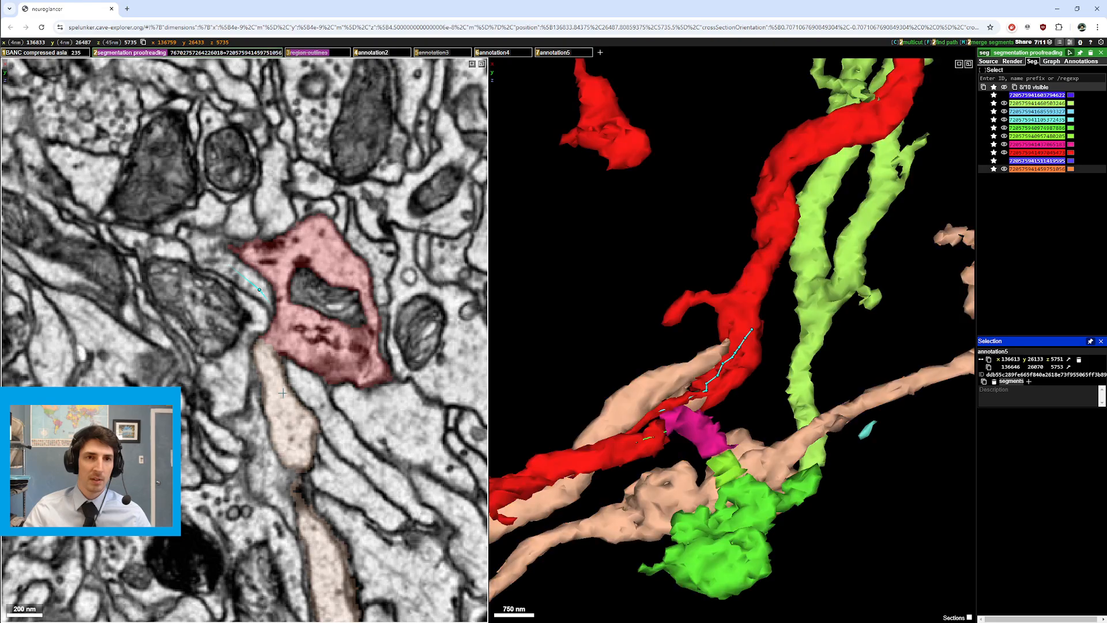
key(2)
scroll(294, 410, down, 2)
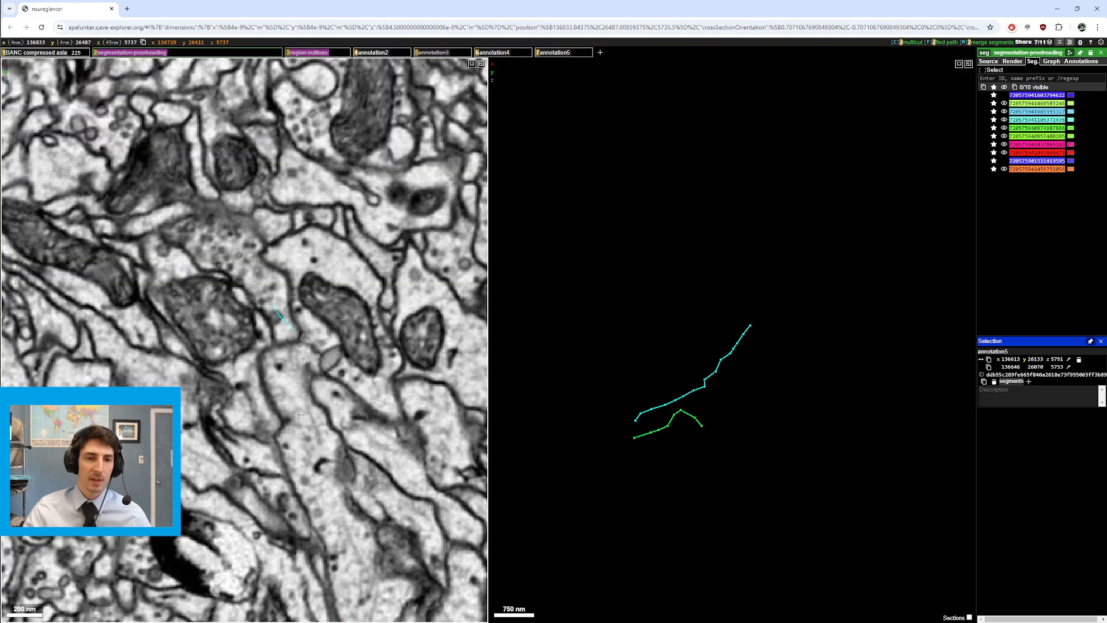
scroll(274, 369, up, 1)
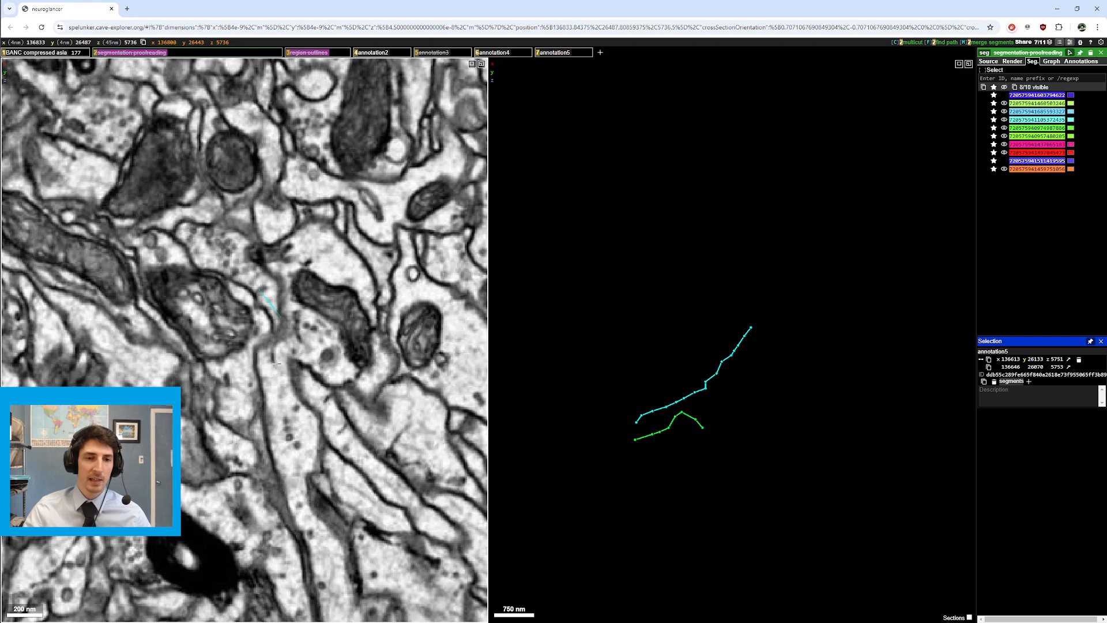
scroll(276, 363, up, 1)
scroll(279, 333, up, 3)
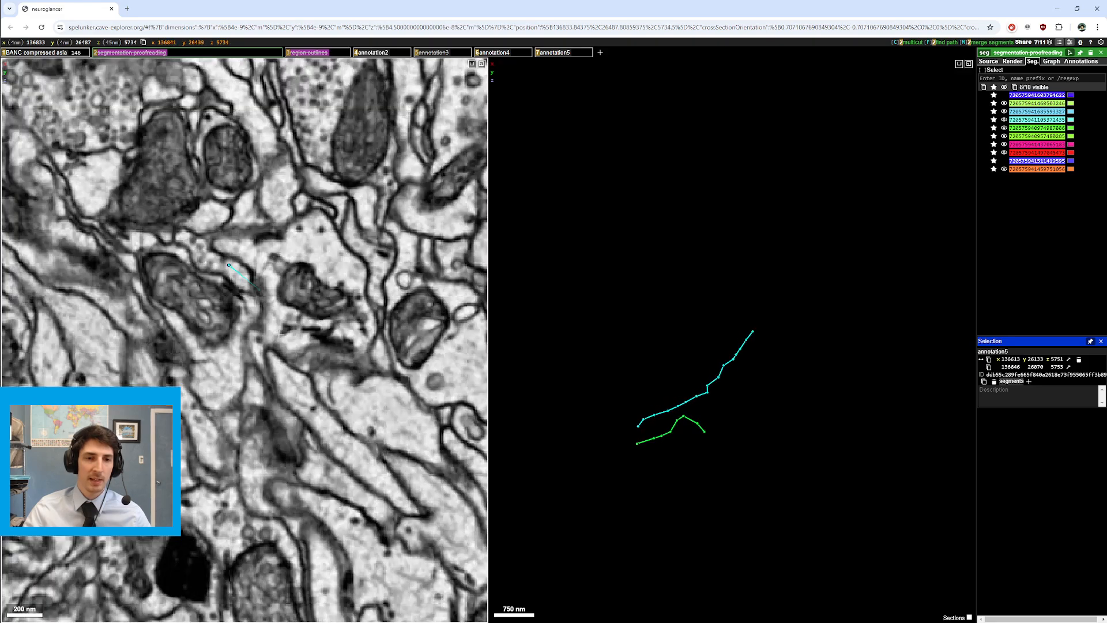
scroll(255, 317, up, 6)
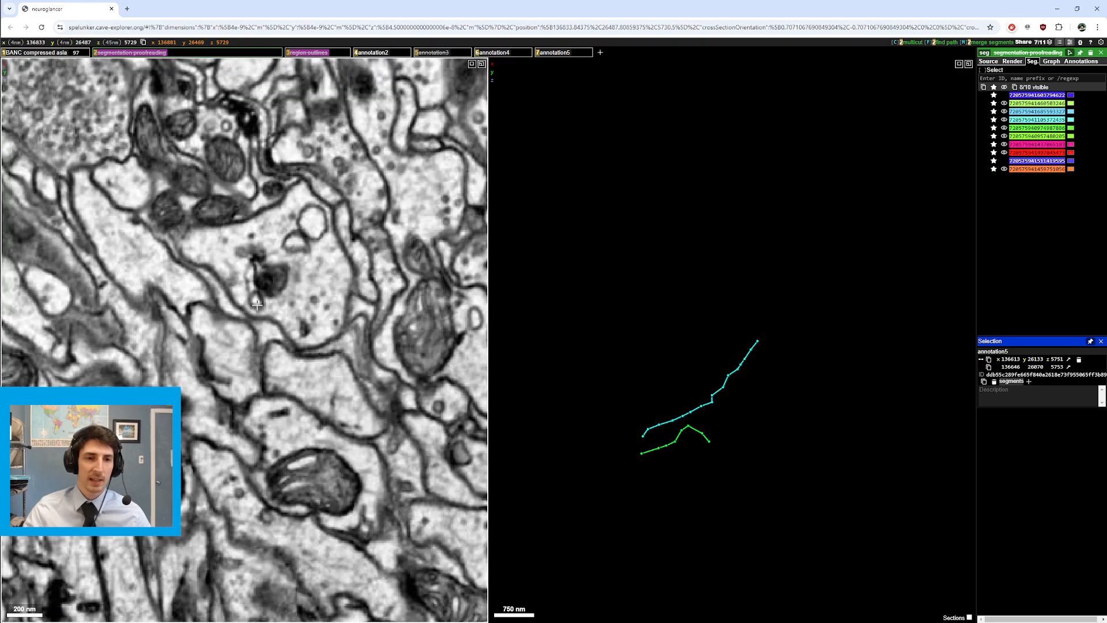
scroll(260, 312, down, 7)
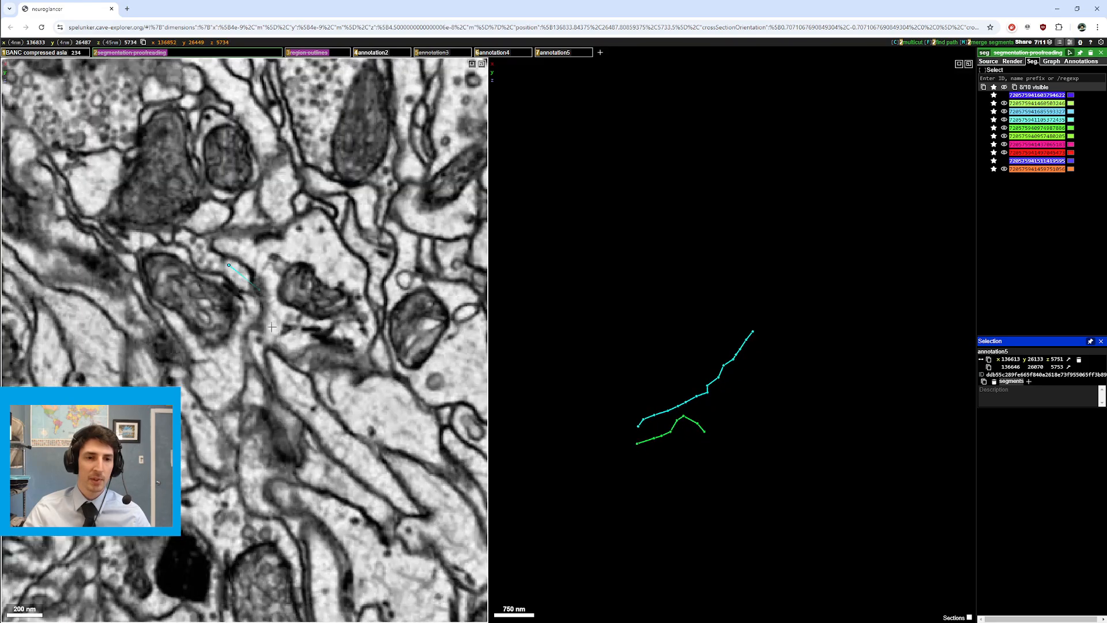
scroll(258, 346, down, 6)
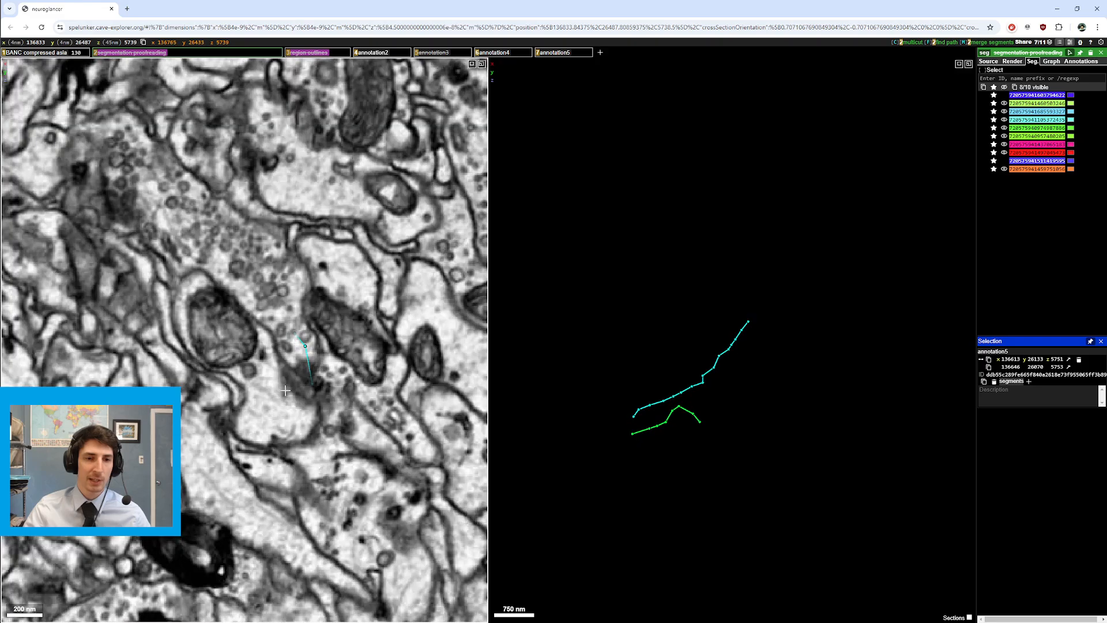
scroll(290, 392, up, 3)
key(2)
scroll(284, 400, up, 2)
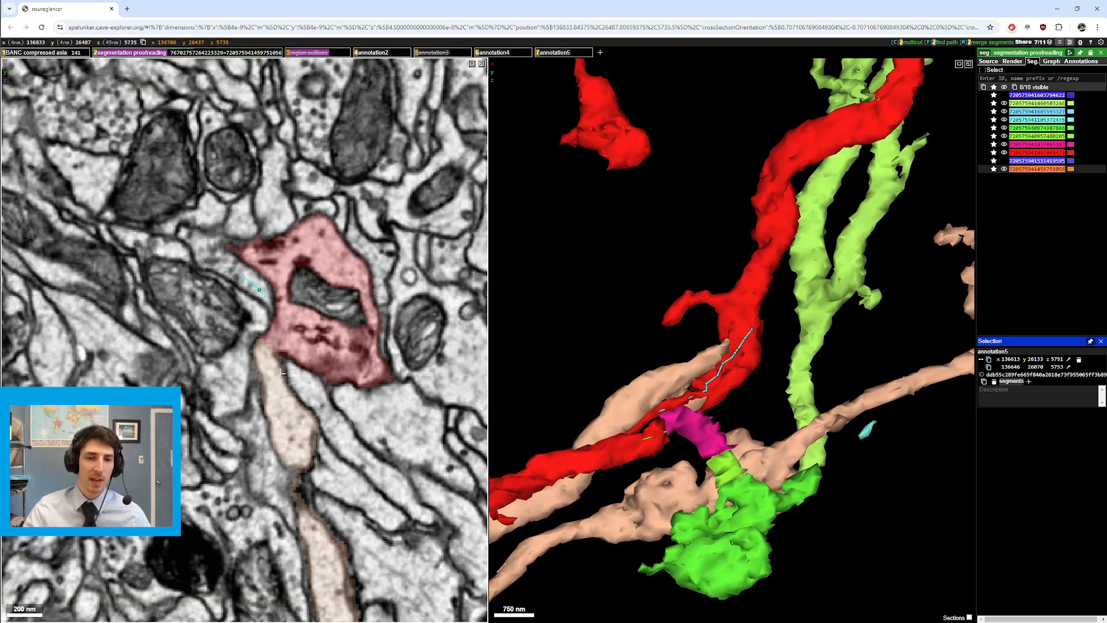
Step: Rotate the 3D meshes to view the red–peach junction from a new angle
drag(549, 432, 585, 382)
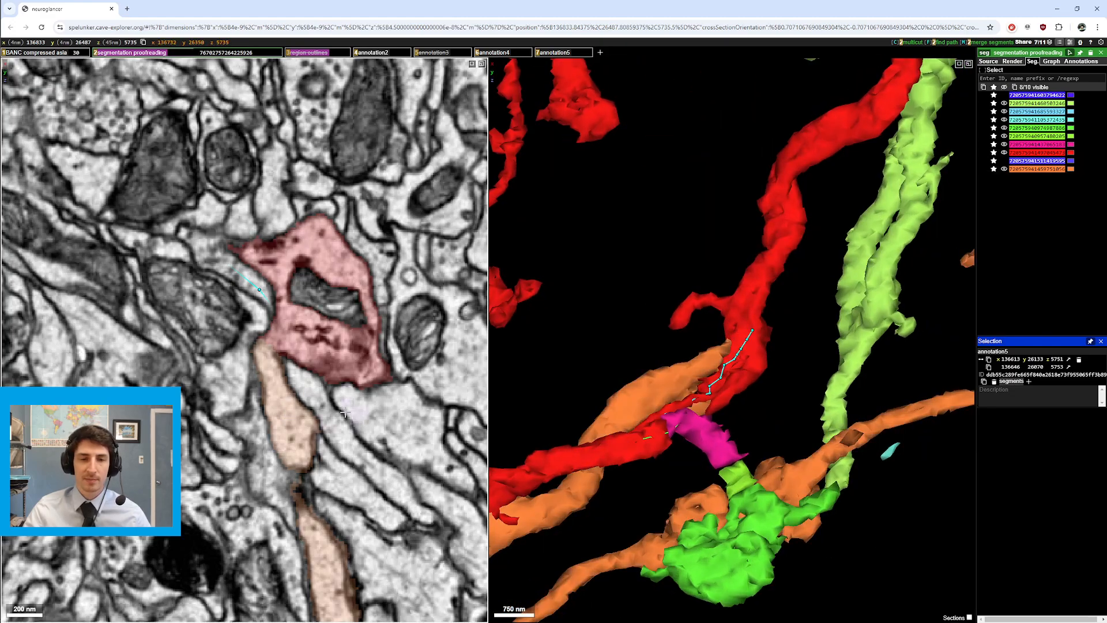
drag(733, 360, 721, 349)
scroll(324, 392, down, 2)
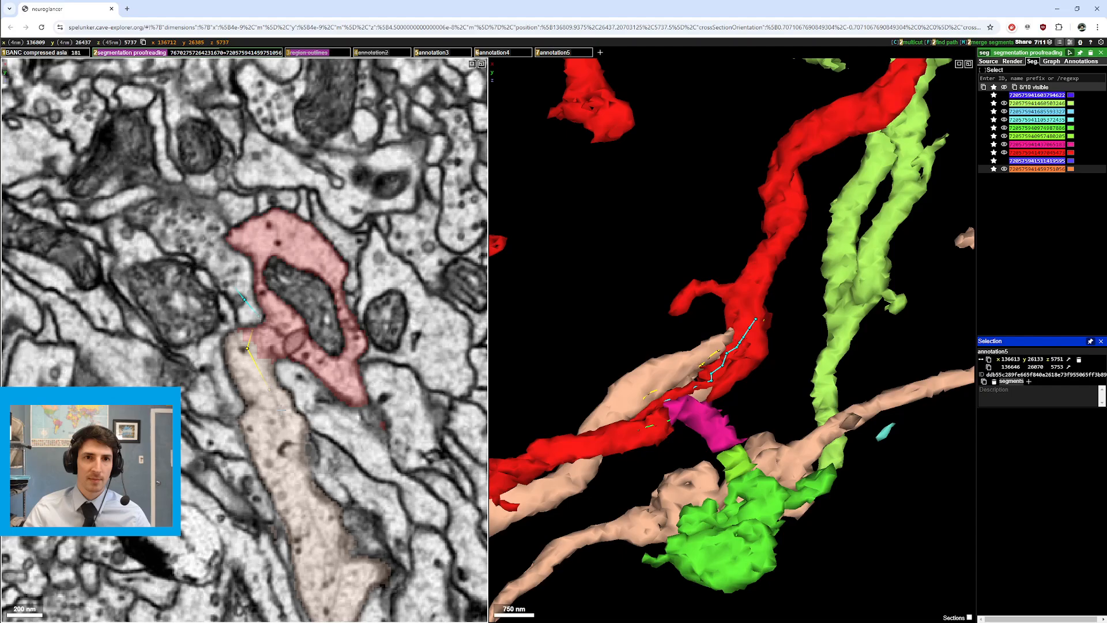
scroll(293, 411, up, 3)
scroll(288, 413, down, 2)
Step: Hide the annotation2 layer, then pan the EM slice and rotate the 3D scene
key(4)
scroll(287, 414, up, 4)
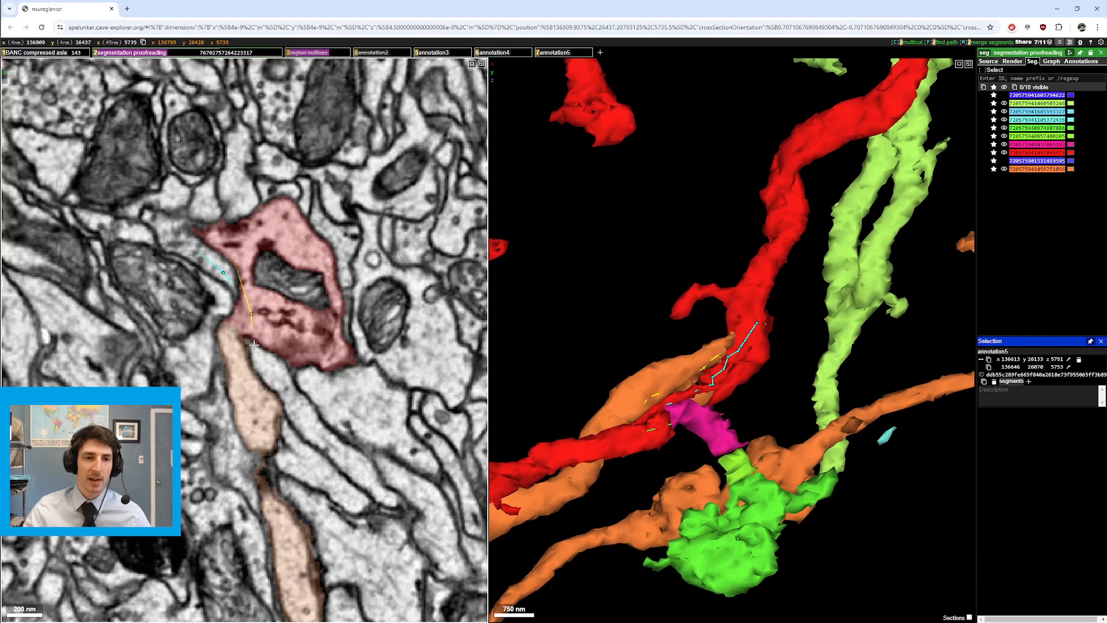
drag(246, 265, 287, 353)
scroll(287, 353, down, 2)
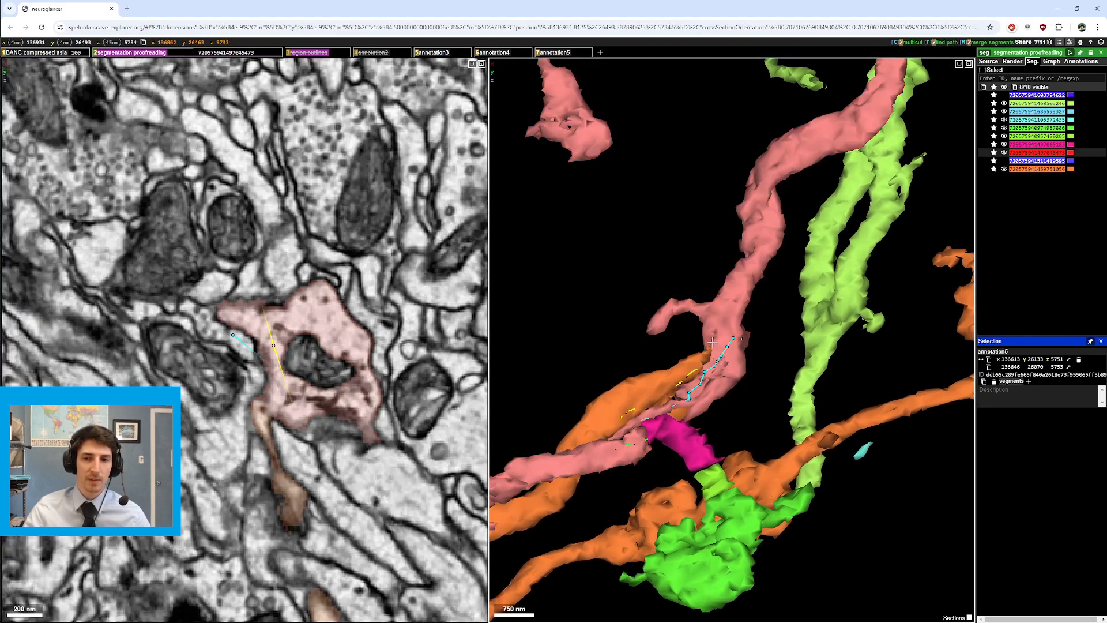
drag(571, 452, 601, 409)
Step: Step through slices to section 5737, where the red segment meets the tan segment
scroll(683, 365, down, 5)
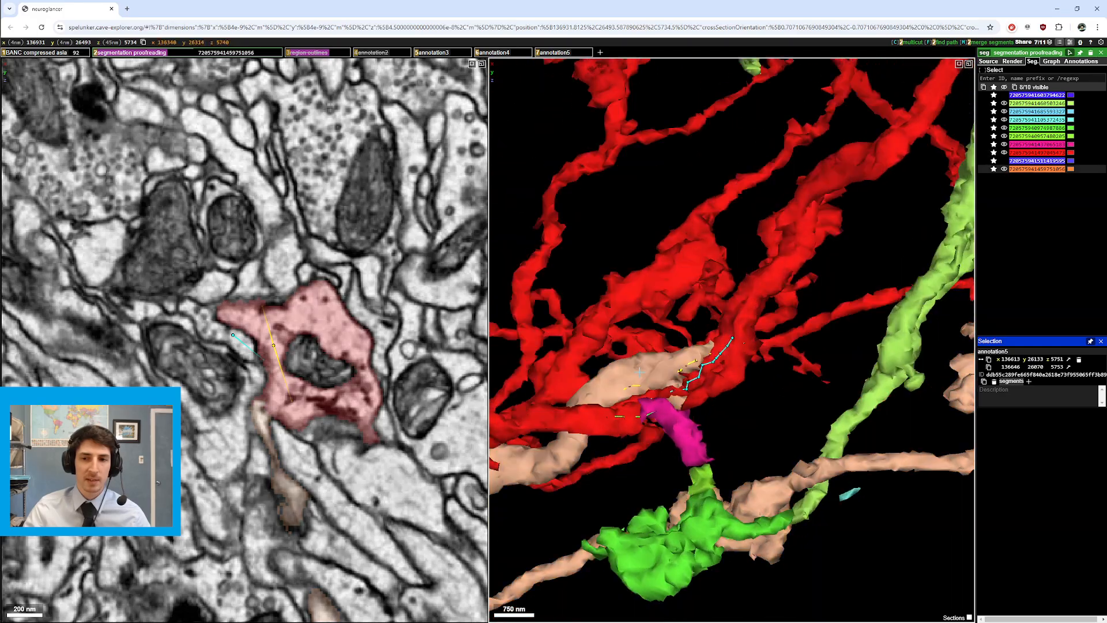
scroll(650, 322, up, 5)
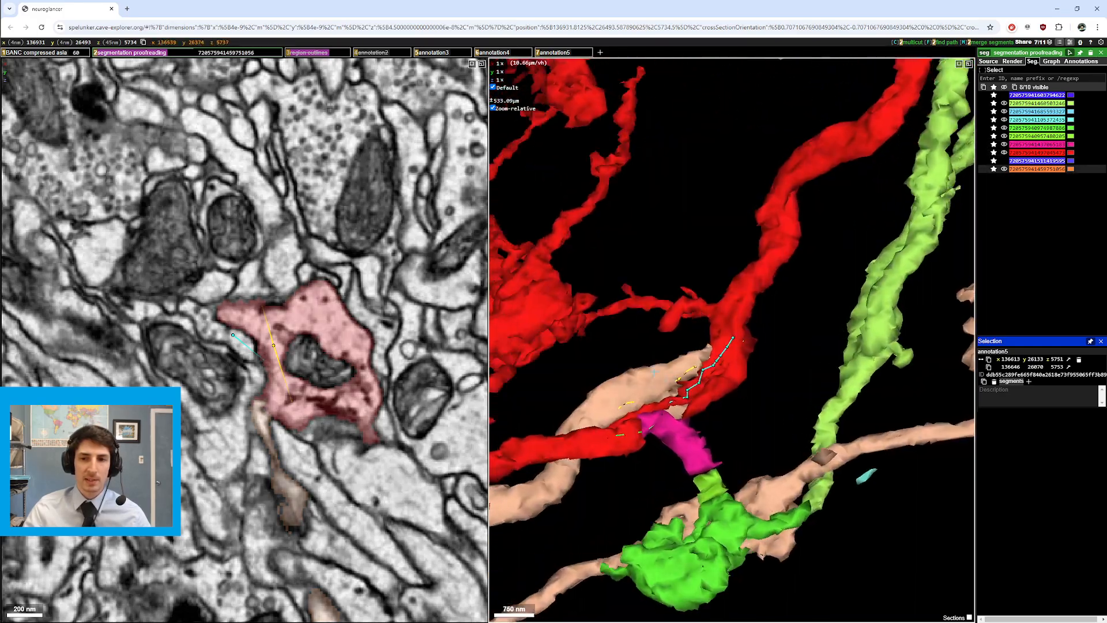
scroll(337, 368, down, 2)
scroll(337, 367, up, 5)
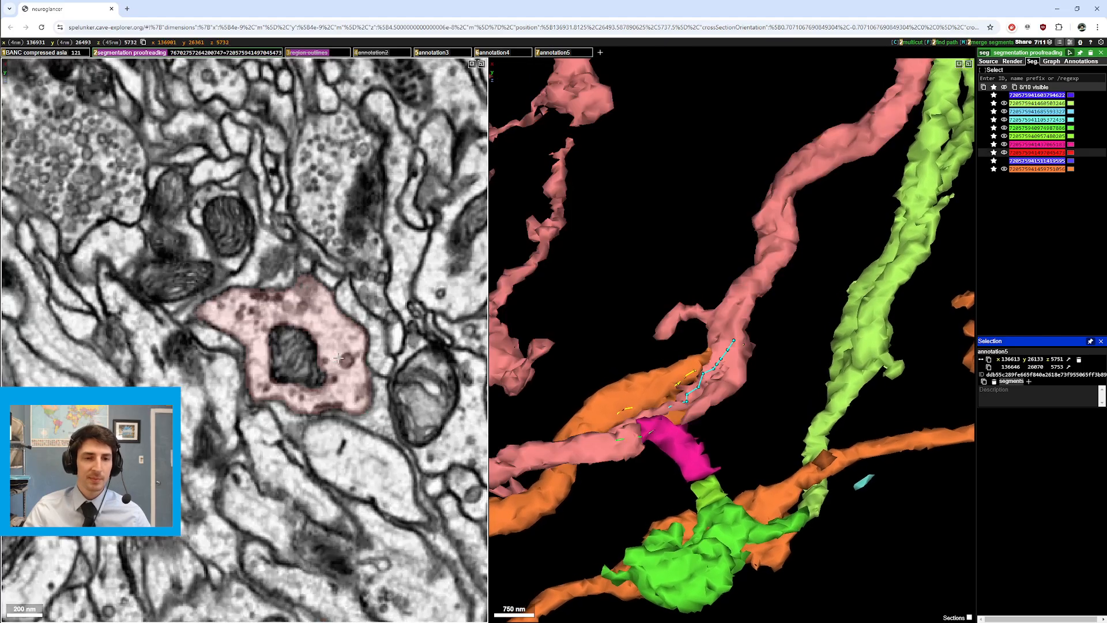
scroll(306, 350, up, 6)
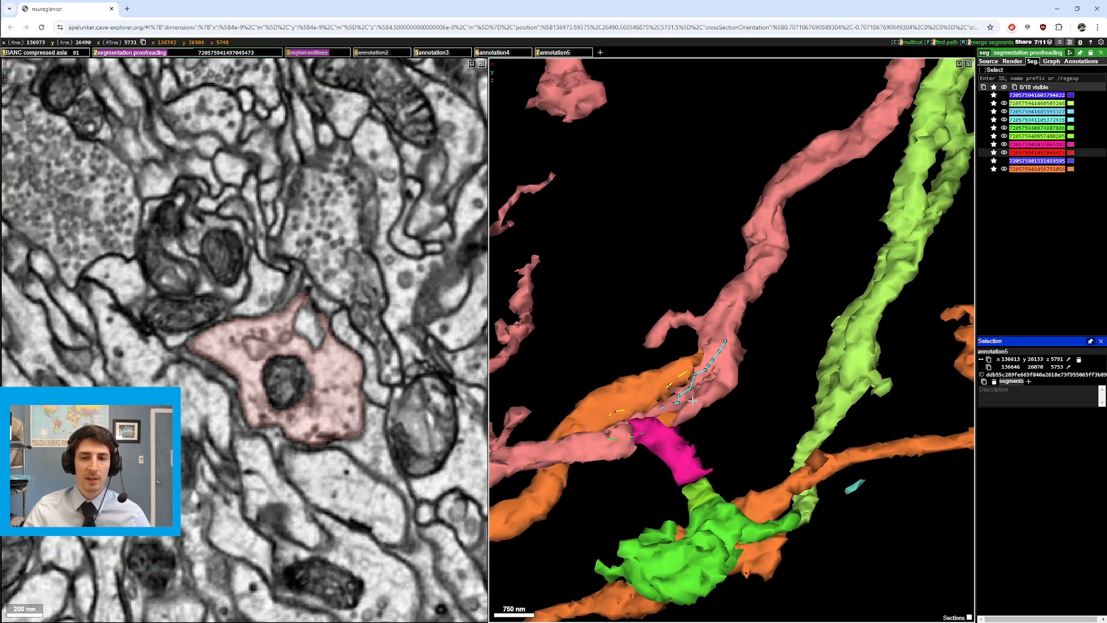
scroll(245, 380, down, 12)
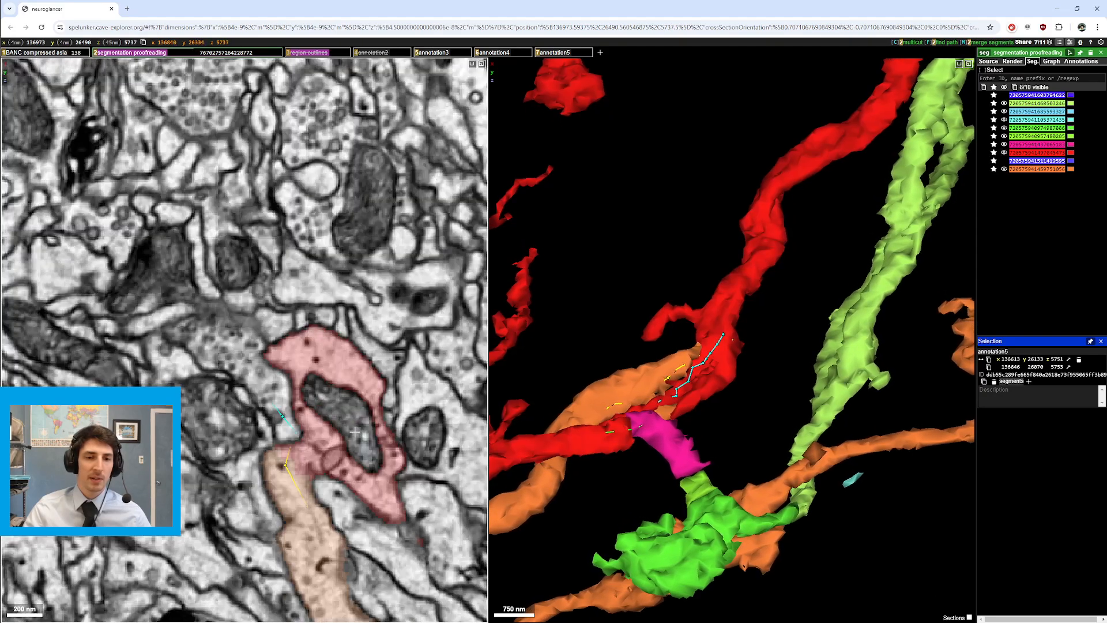
drag(328, 407, 291, 332)
ctrl+scroll(302, 342, down, 3)
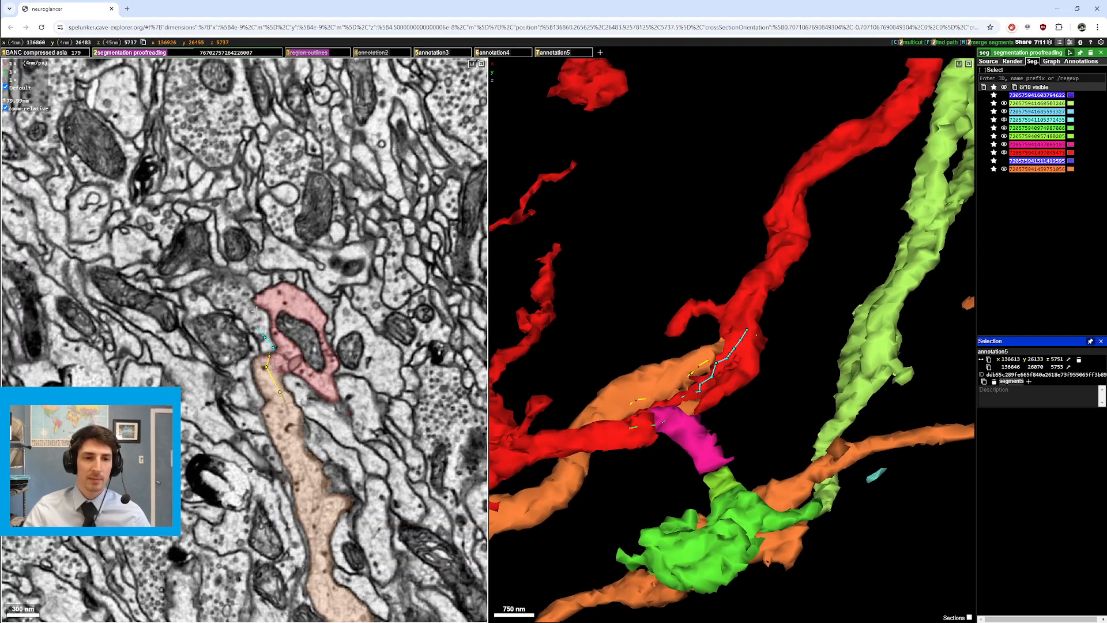
Step: Make the hidden blue segment visible again, making 11 of 11 segments shown
double_click(257, 312)
drag(699, 414, 719, 424)
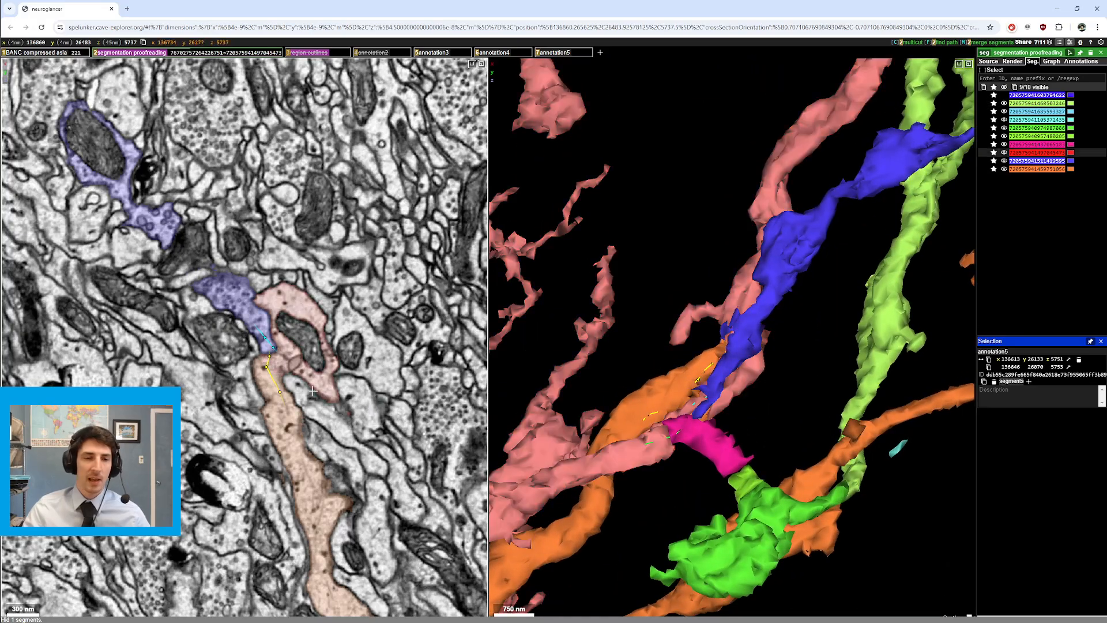
scroll(314, 391, down, 6)
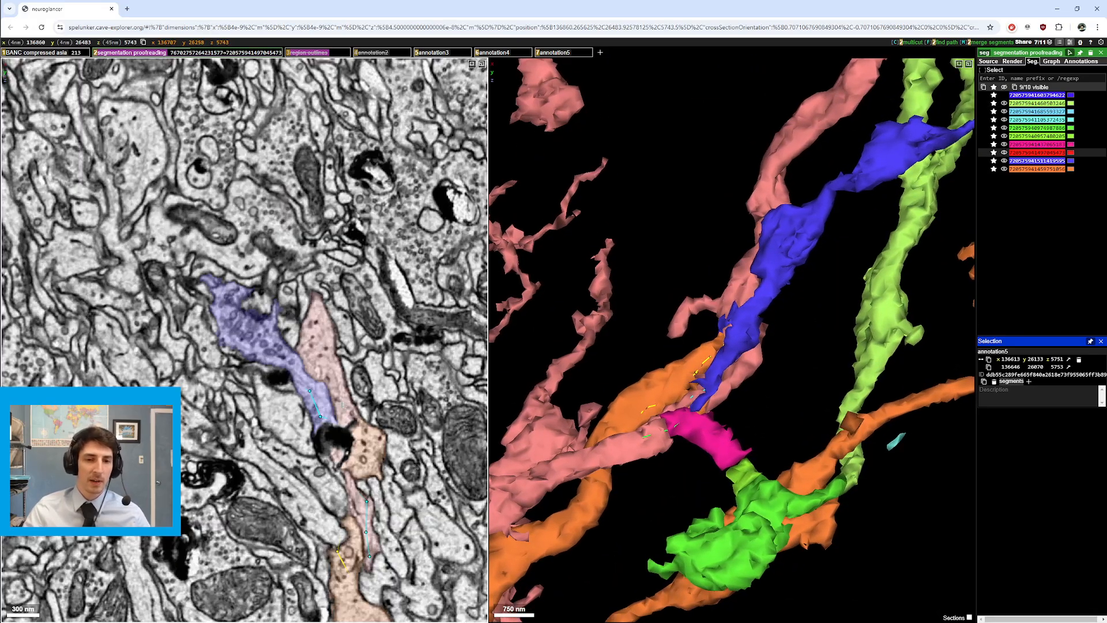
scroll(346, 411, down, 3)
drag(381, 478, 343, 386)
Step: Compare bare EM with segmentation at the blue–red contact, ending at section 5744
scroll(347, 404, up, 4)
scroll(347, 404, down, 4)
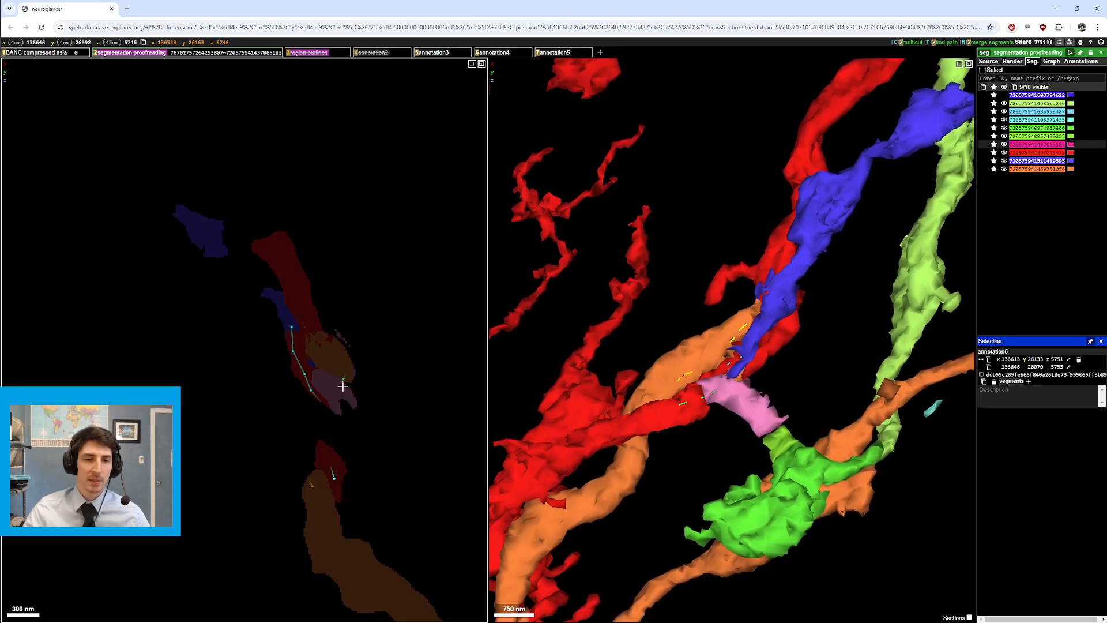
key(2)
key(2)
key(2)
key(2)
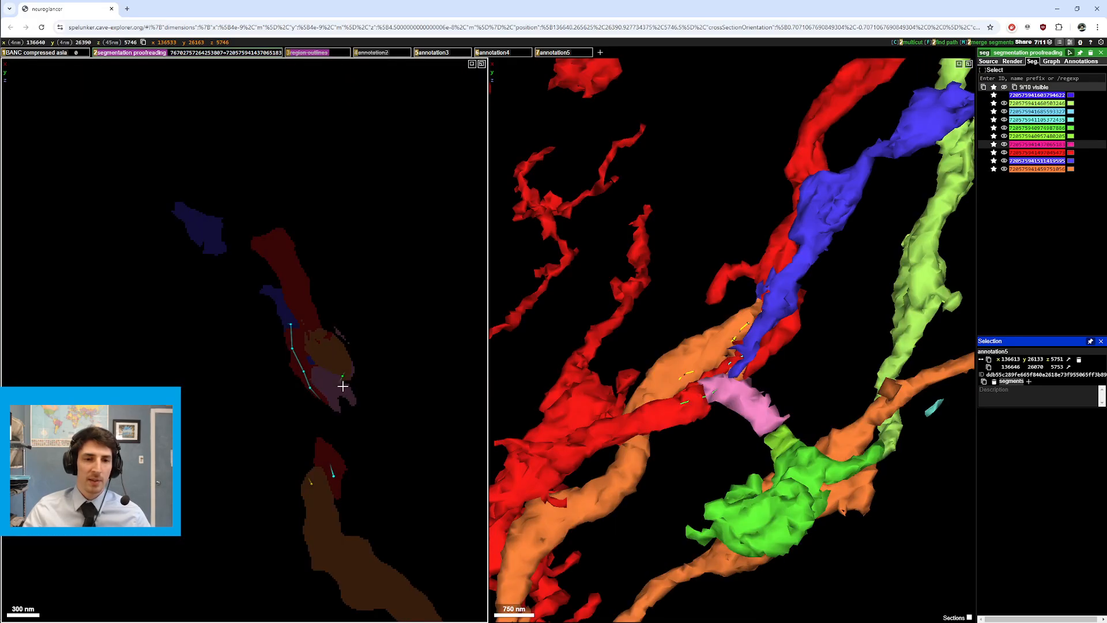
key(2)
key(2)
scroll(343, 386, up, 1)
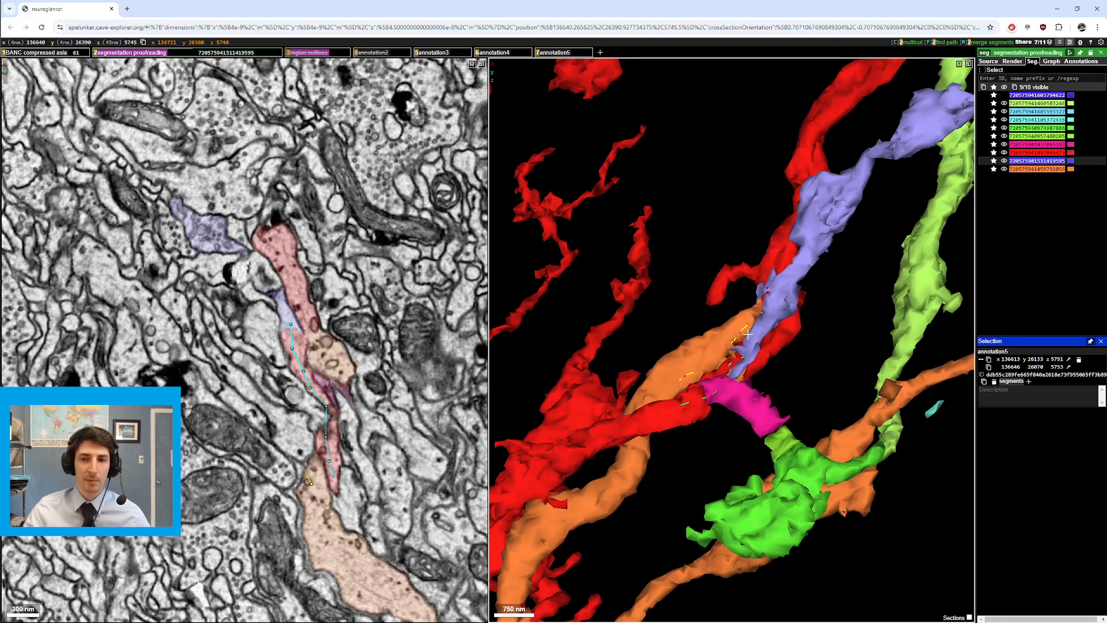
scroll(350, 458, up, 3)
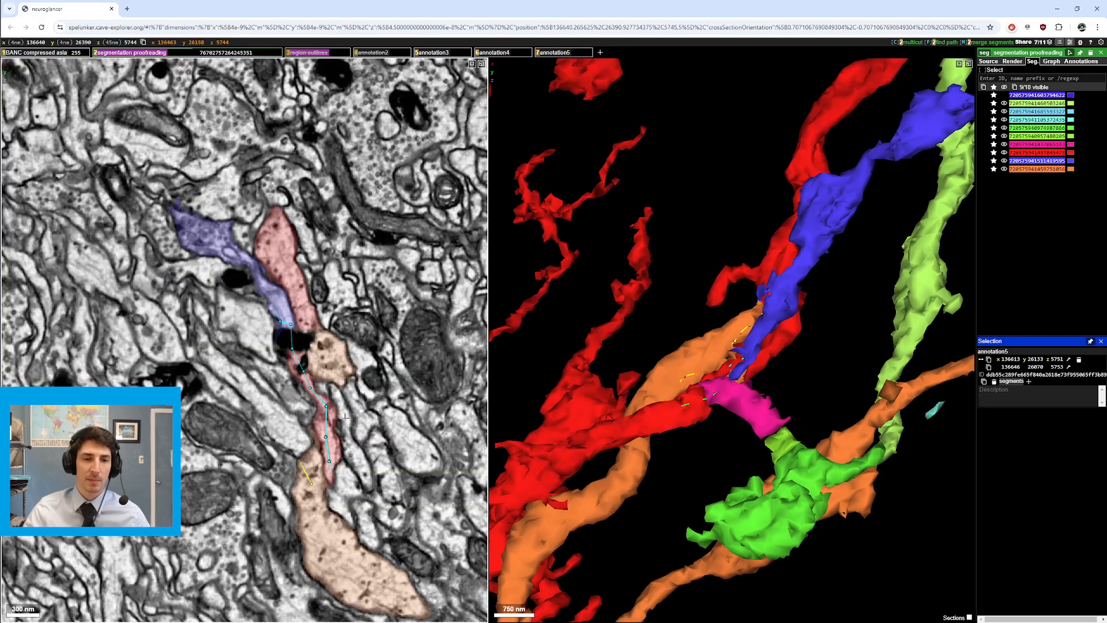
scroll(350, 458, down, 4)
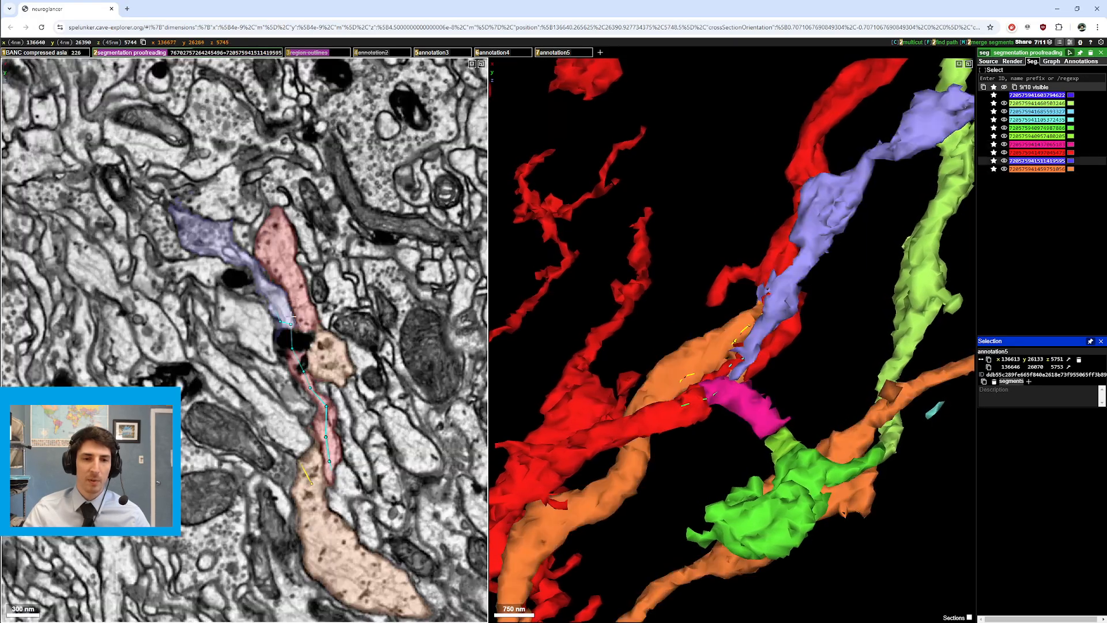
scroll(343, 390, down, 1)
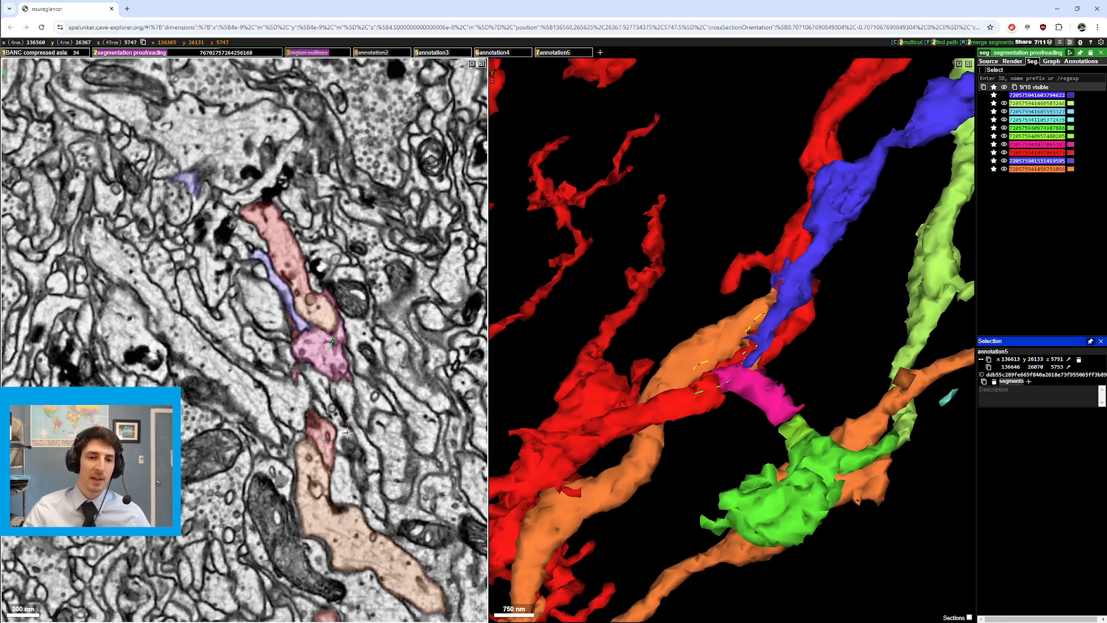
scroll(347, 431, up, 4)
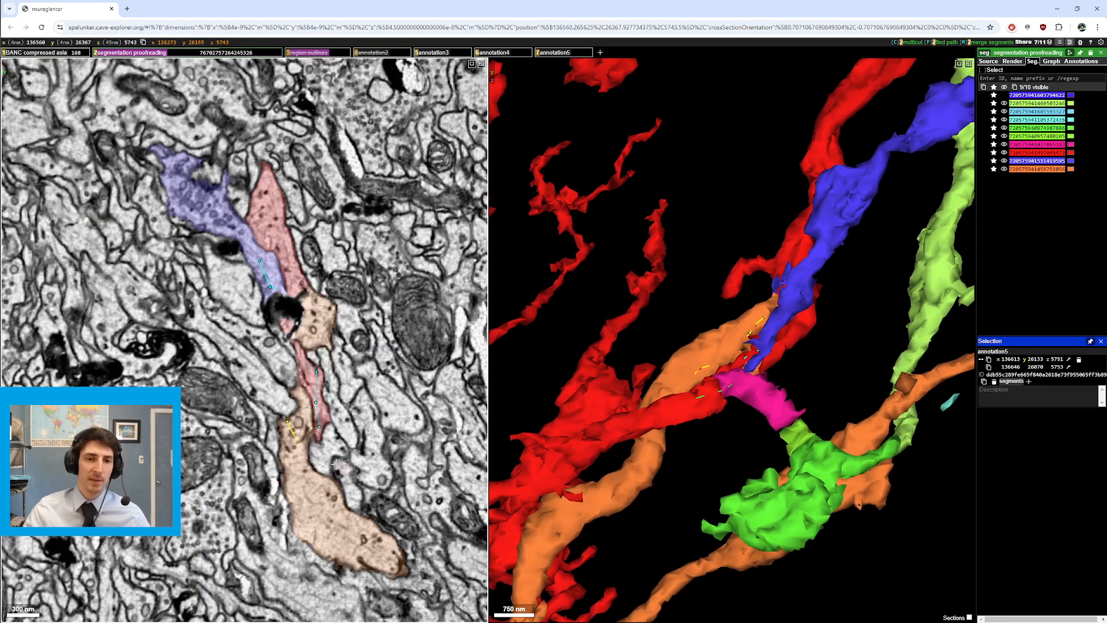
scroll(334, 462, down, 1)
Step: Add three neighbouring segments to the visible set from the 2D view
double_click(228, 290)
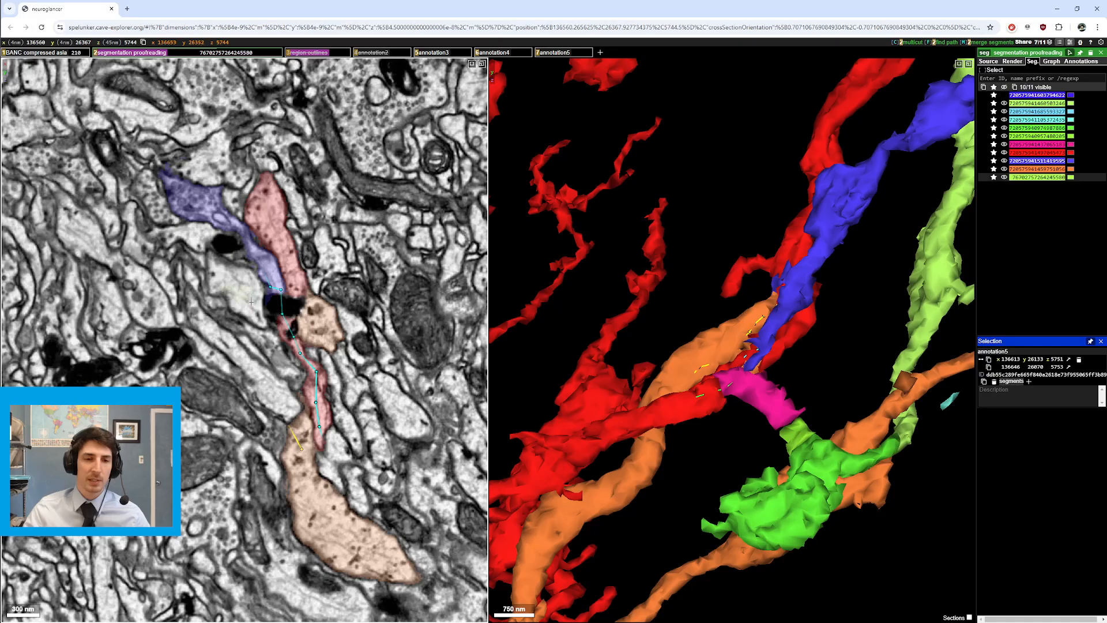
double_click(261, 344)
double_click(278, 401)
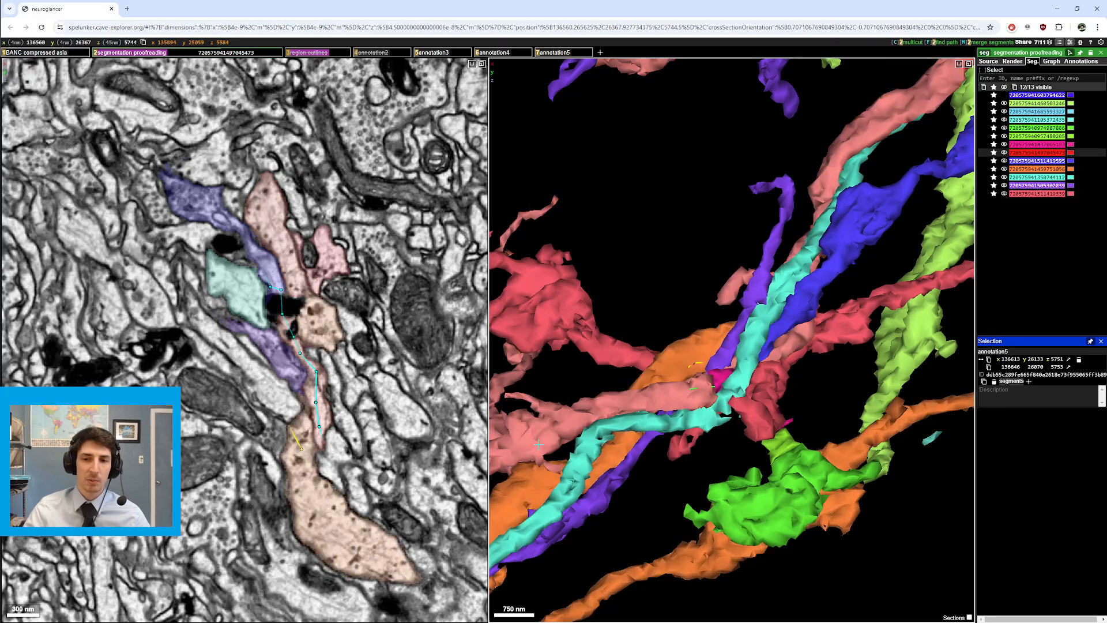
scroll(672, 326, down, 5)
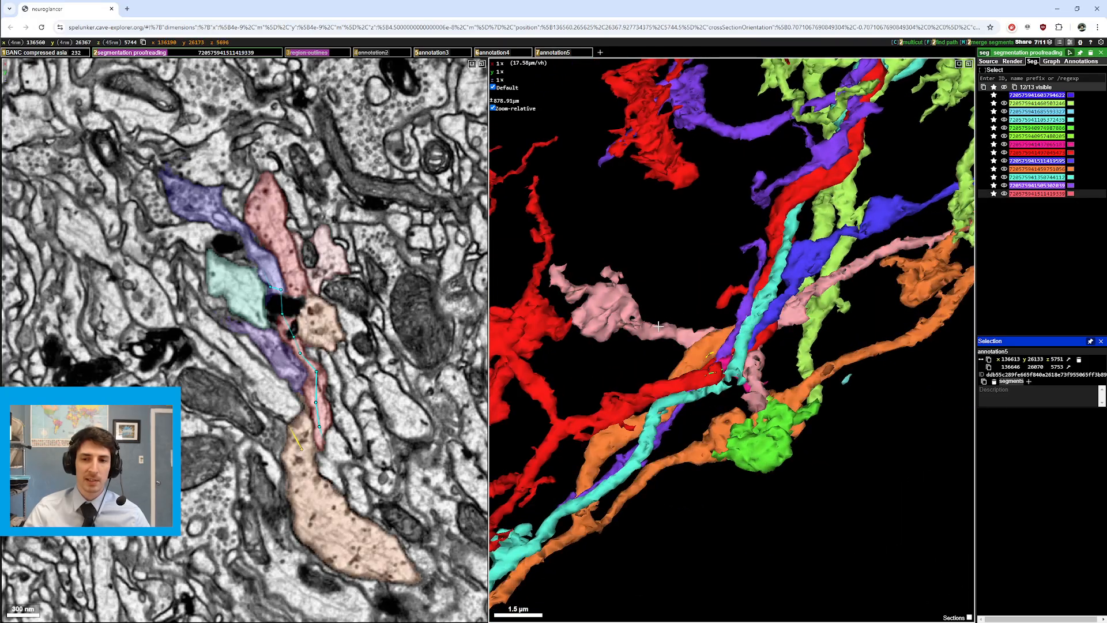
Step: Hide the pink and cyan segments in the 3D view and orbit the meshes
double_click(626, 318)
drag(626, 319, 659, 397)
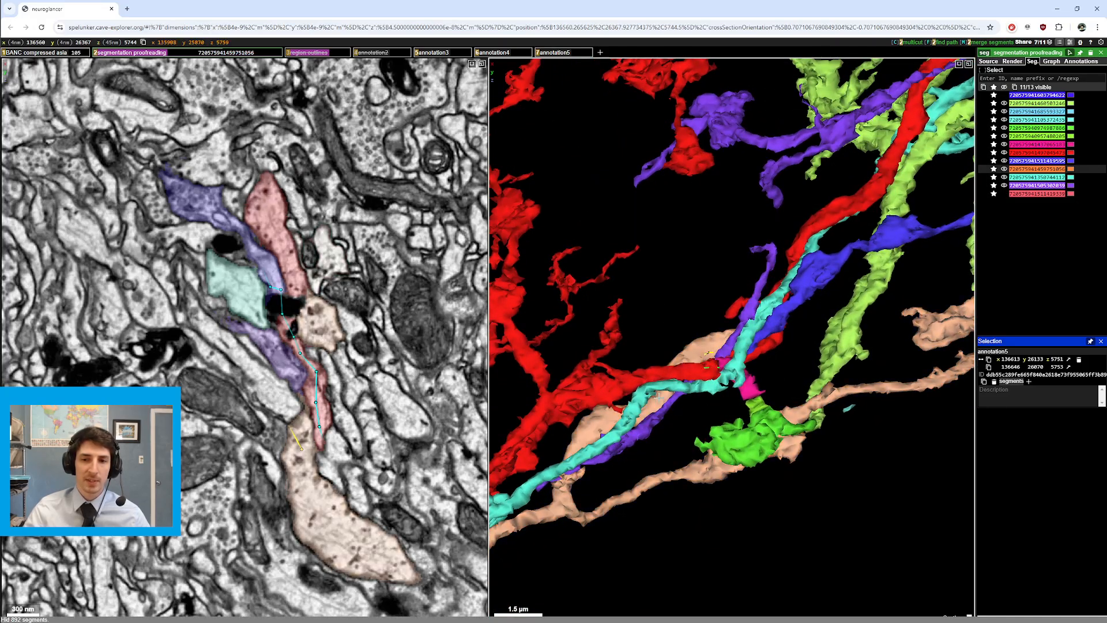
double_click(755, 327)
scroll(746, 335, up, 5)
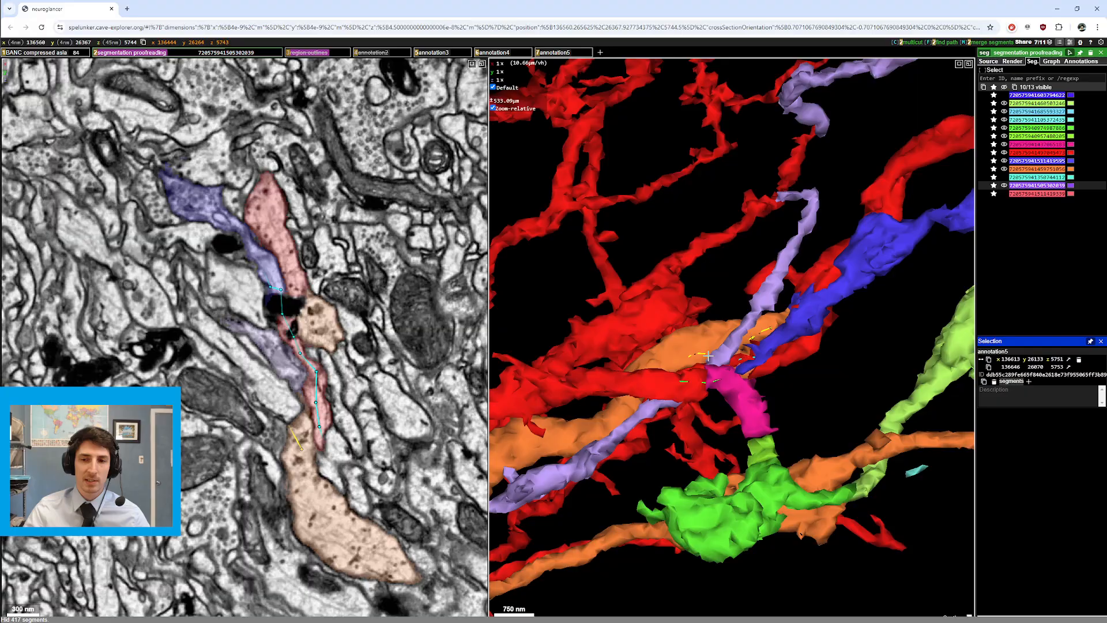
drag(736, 344, 737, 306)
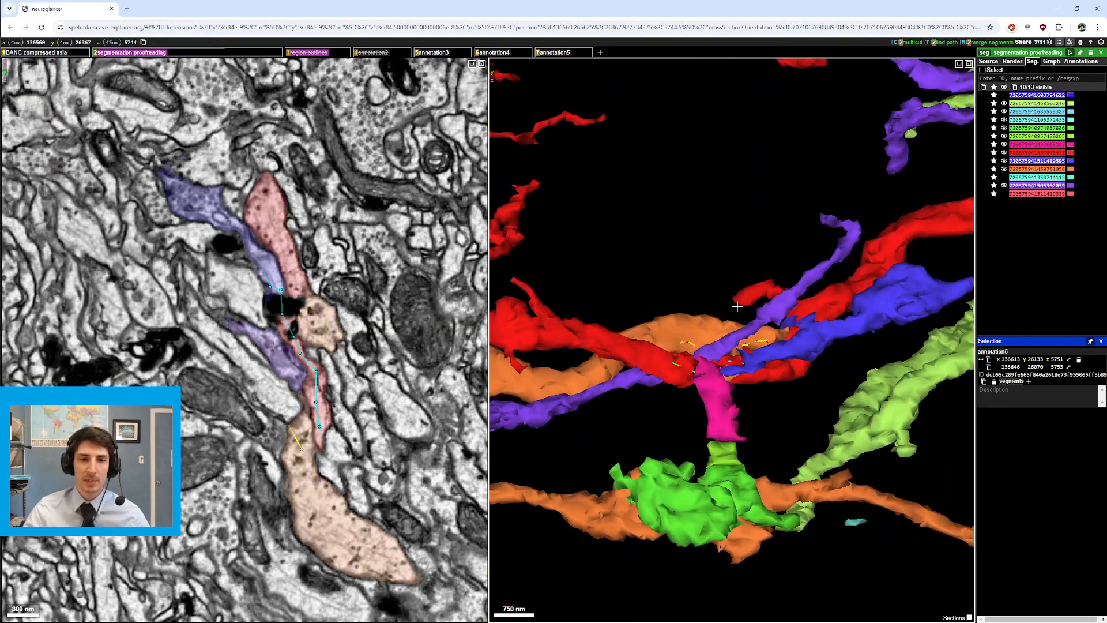
Step: Step through slices and hide the purple segment, leaving 9 of 13 visible
scroll(329, 381, up, 5)
scroll(329, 382, down, 5)
scroll(330, 381, down, 3)
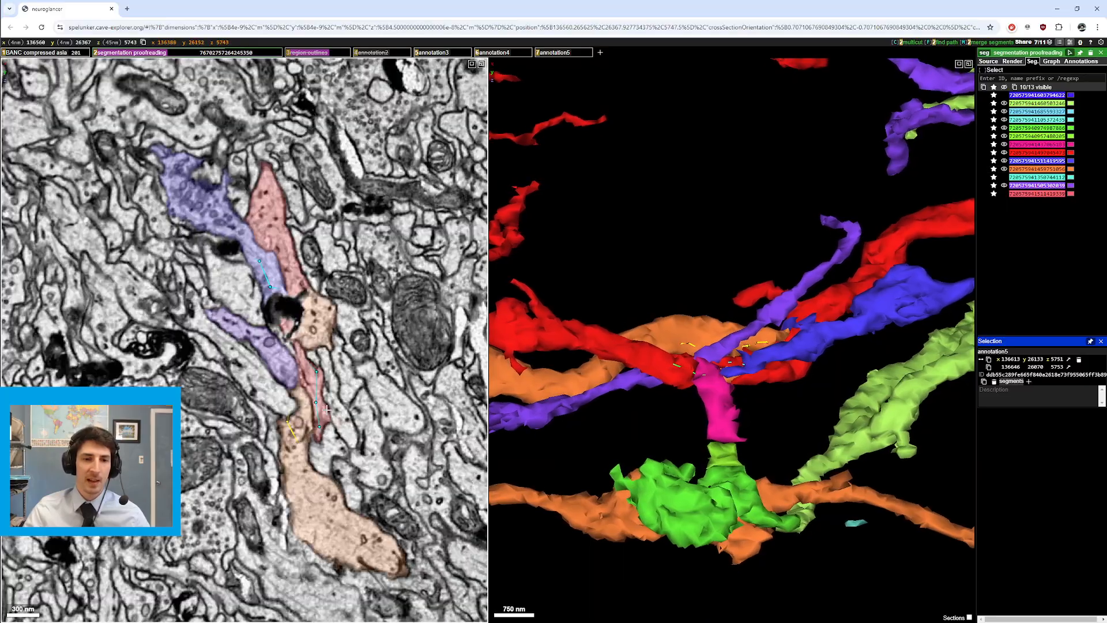
scroll(329, 415, down, 3)
scroll(329, 413, up, 7)
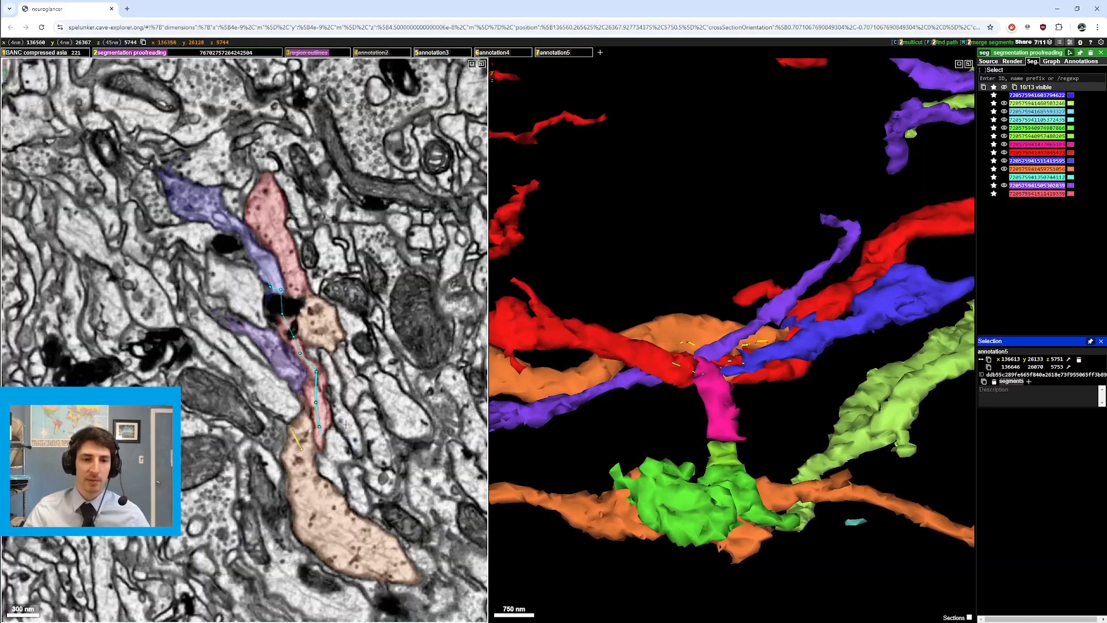
double_click(290, 367)
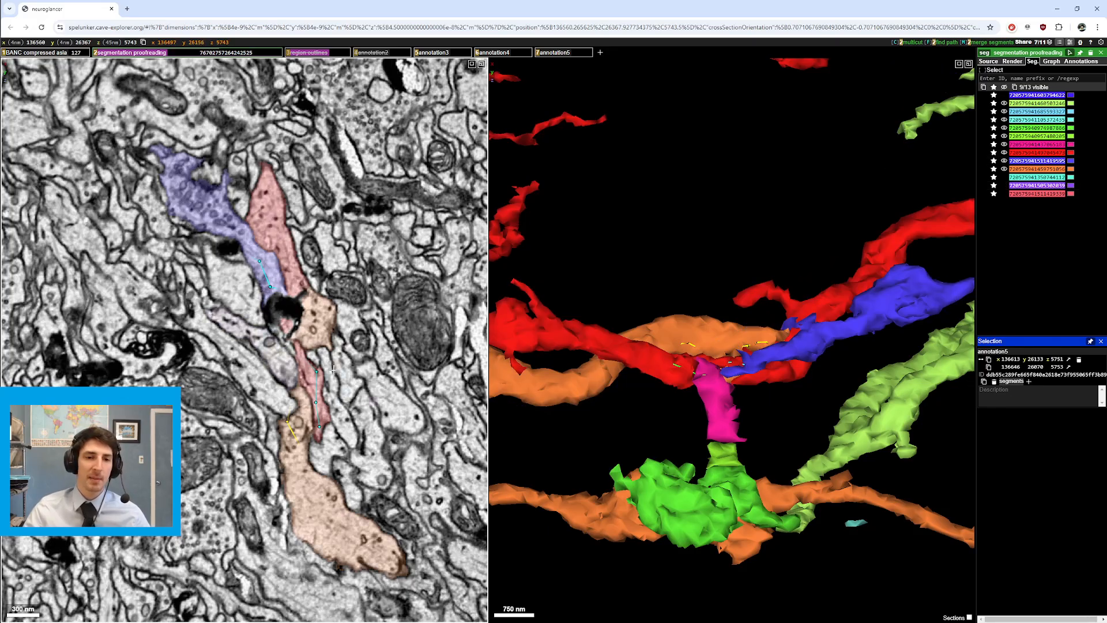
scroll(331, 369, down, 3)
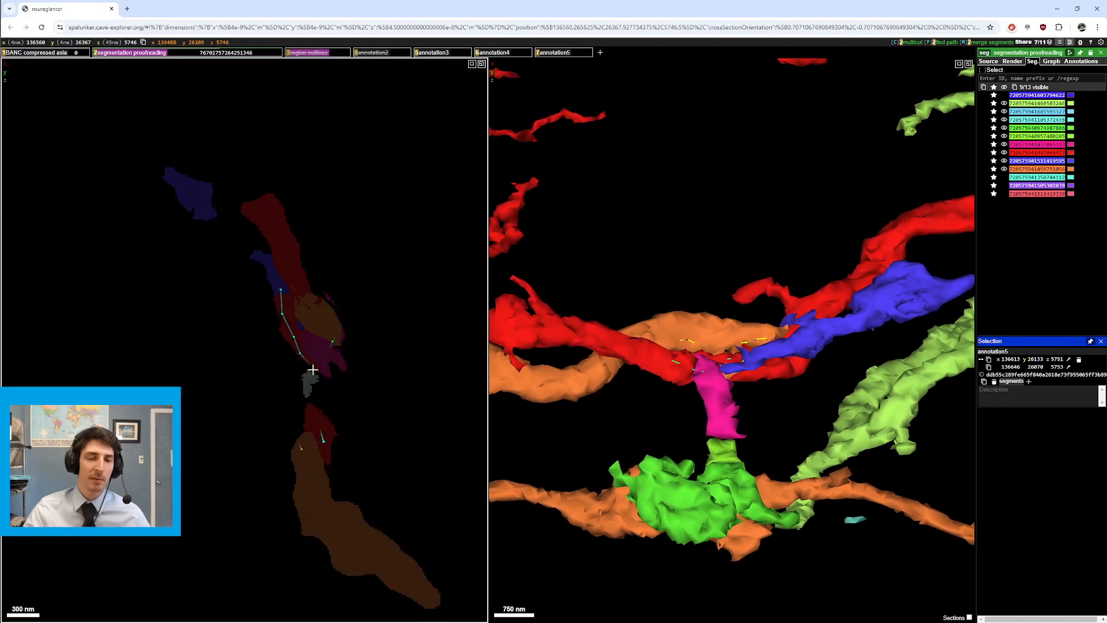
Step: Compare the bare EM with the segmentation by hiding and reshowing it
scroll(311, 363, down, 1)
key(2)
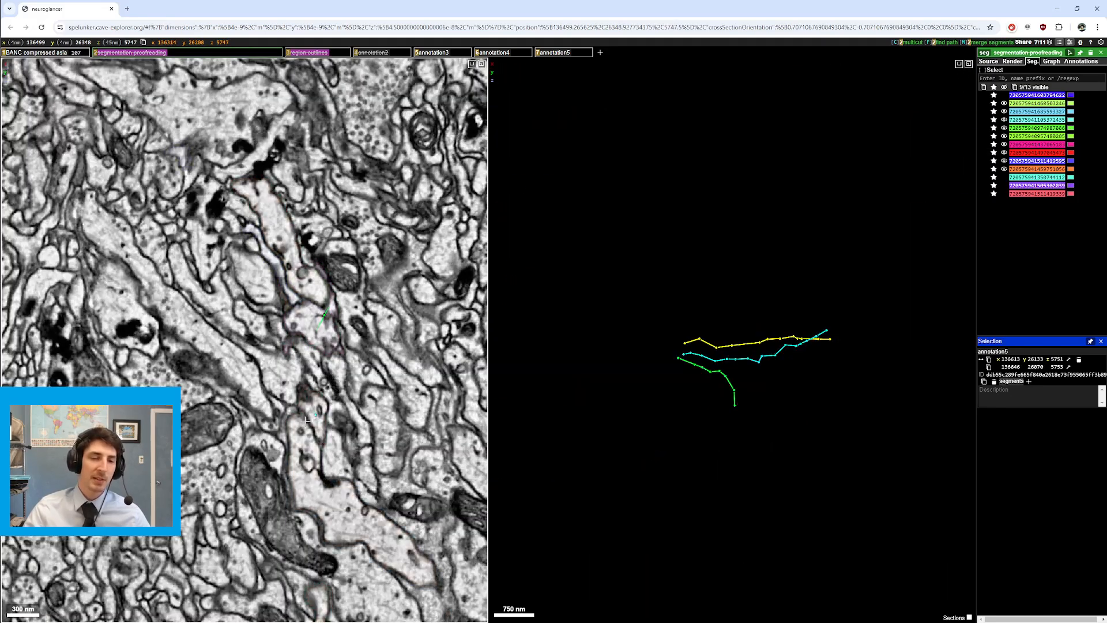
scroll(307, 419, up, 2)
key(2)
key(2)
key(2)
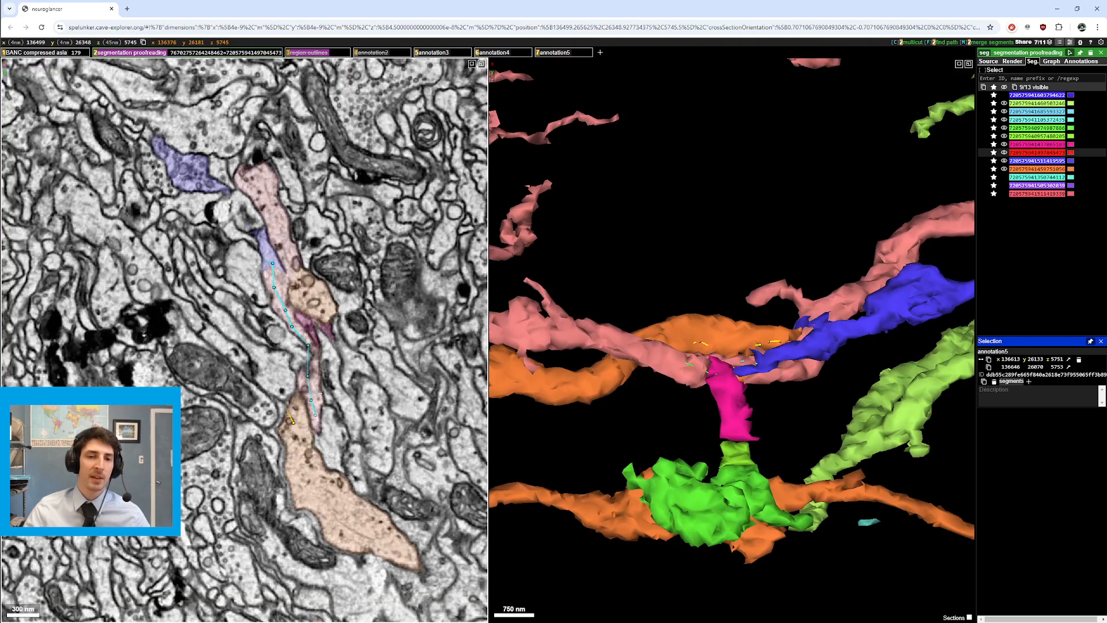
drag(323, 381, 330, 378)
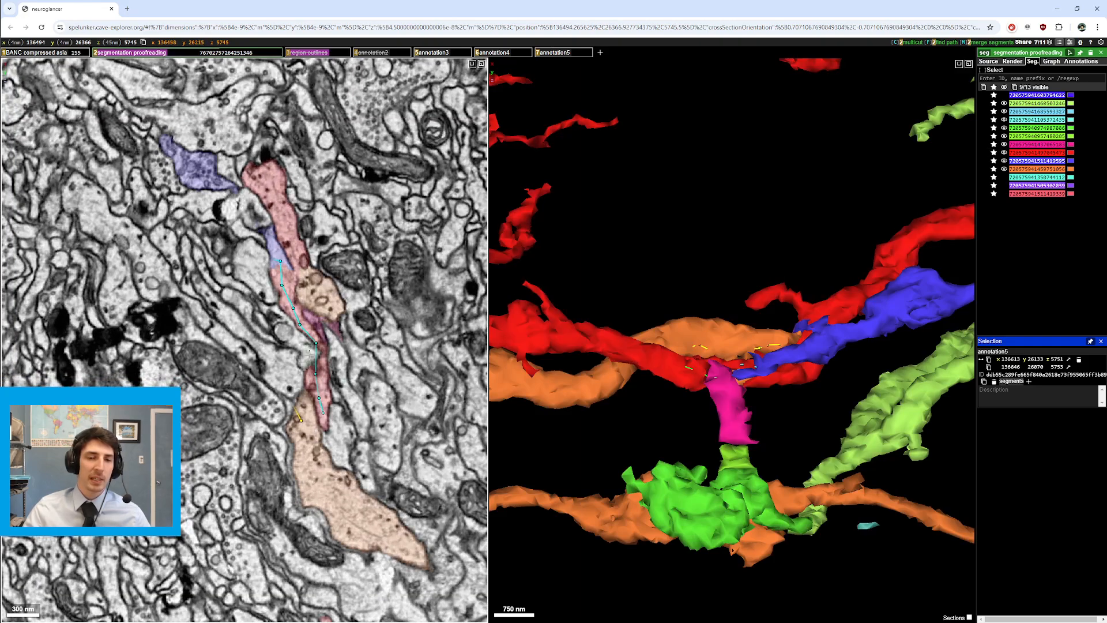
Step: Hide the segmentation again and toggle the cyan annotation4 skeleton off and back on
key(2)
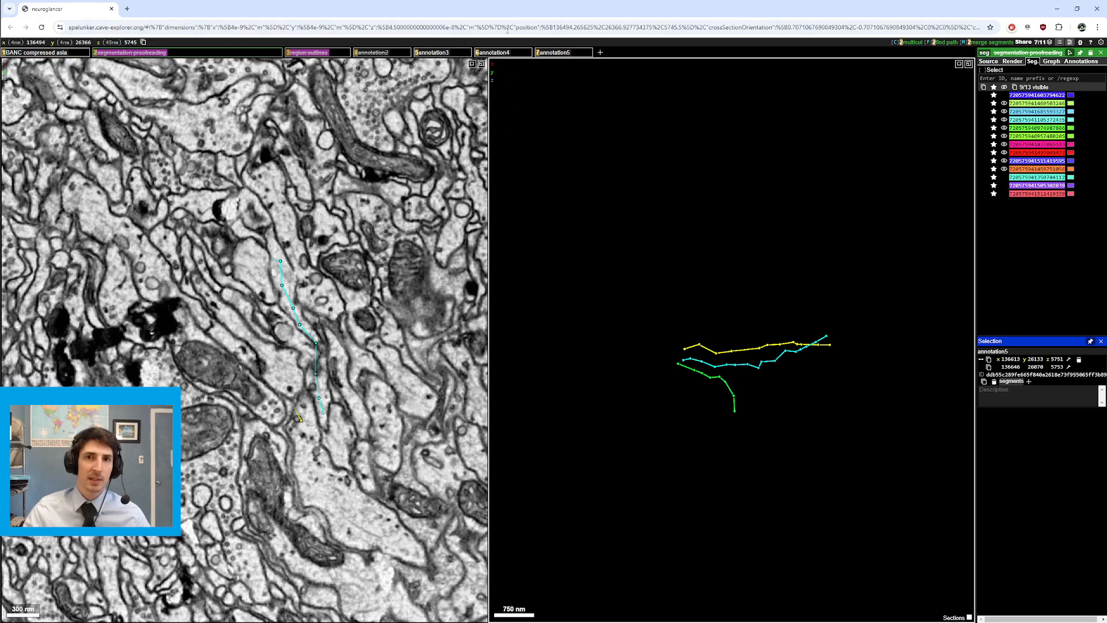
key(6)
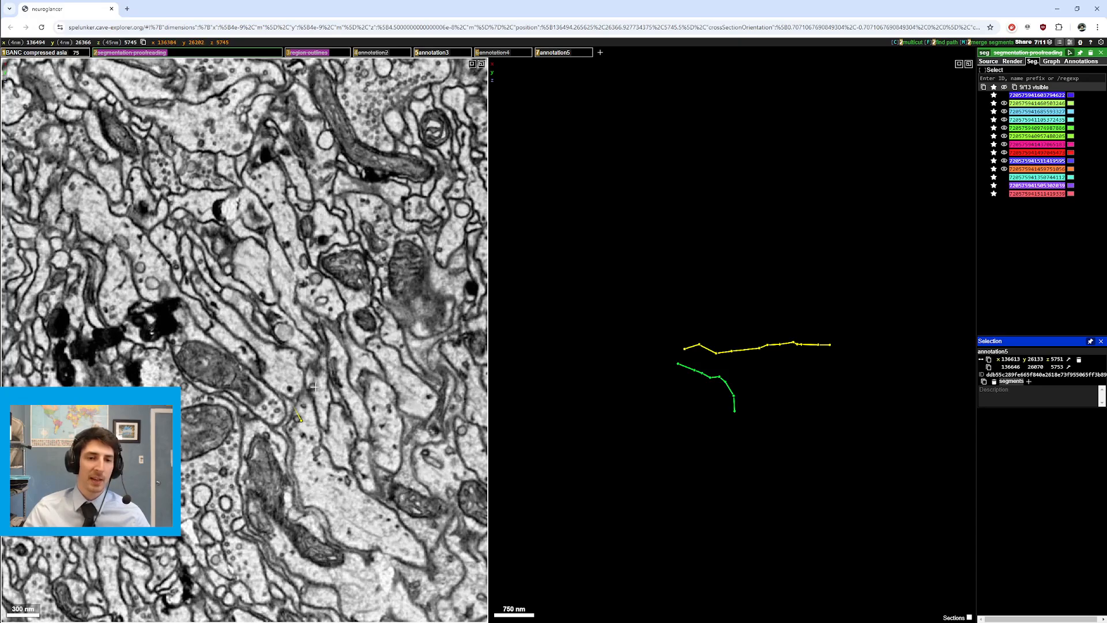
key(6)
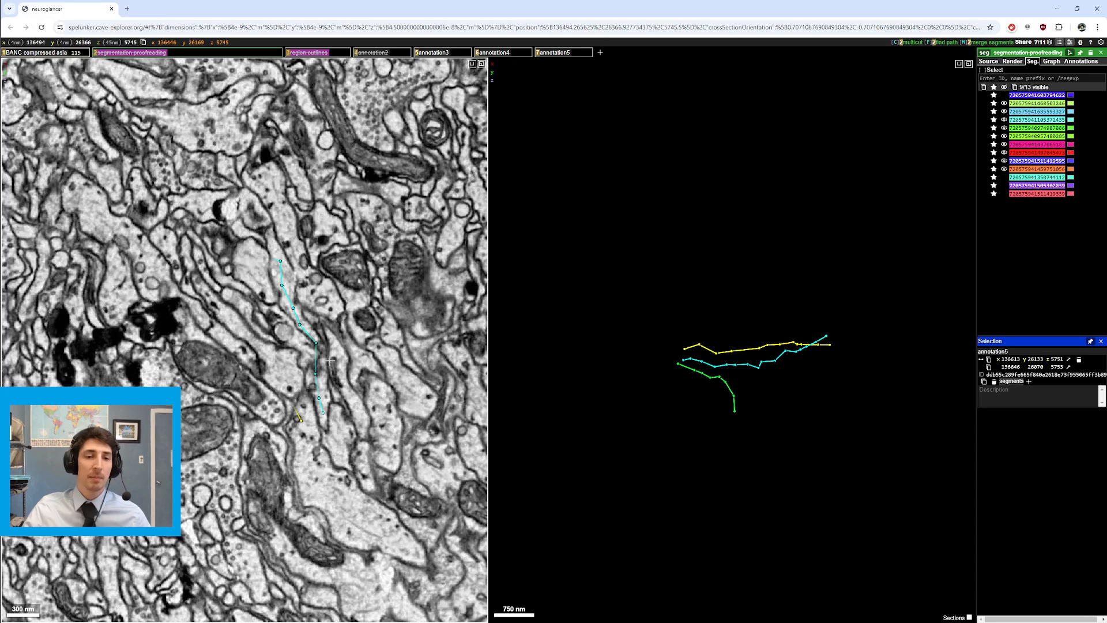
Step: Make the annotation2 layer visible again while checking nearby slices
scroll(330, 361, down, 1)
scroll(329, 361, up, 2)
scroll(330, 361, down, 2)
key(4)
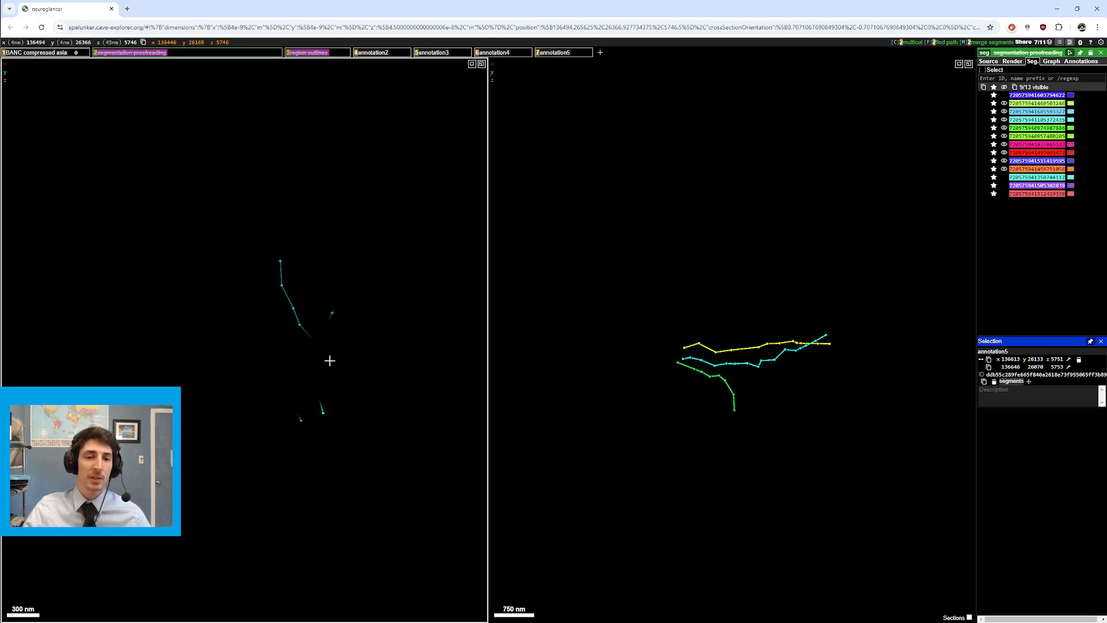
scroll(344, 283, up, 1)
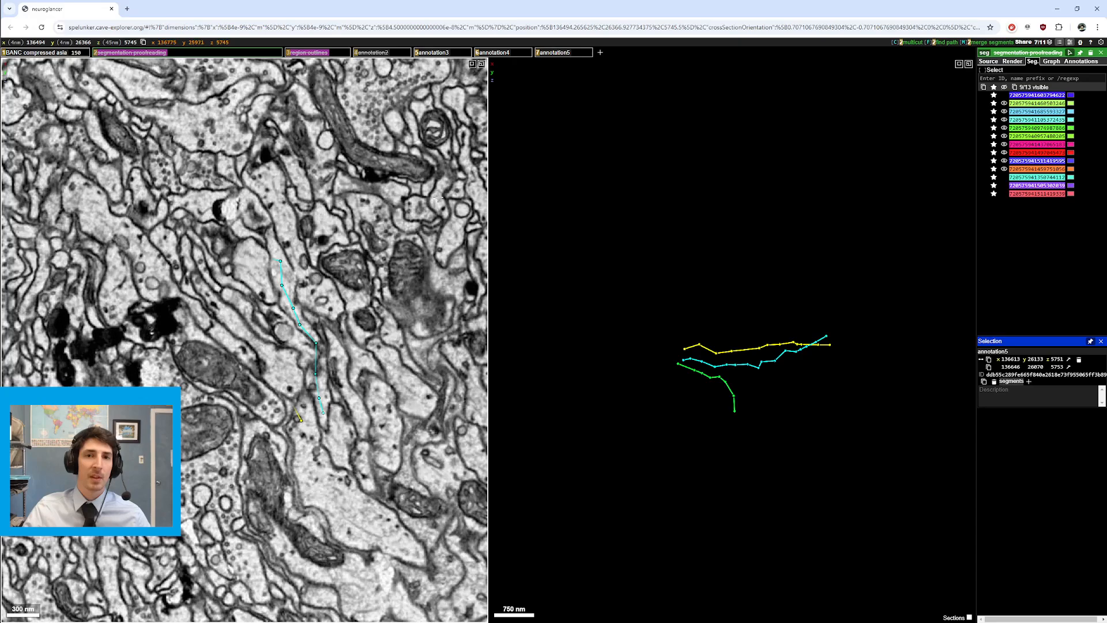
Step: Toggle the segmentation-proofreading layer on and off while scrolling nearby sections
key(2)
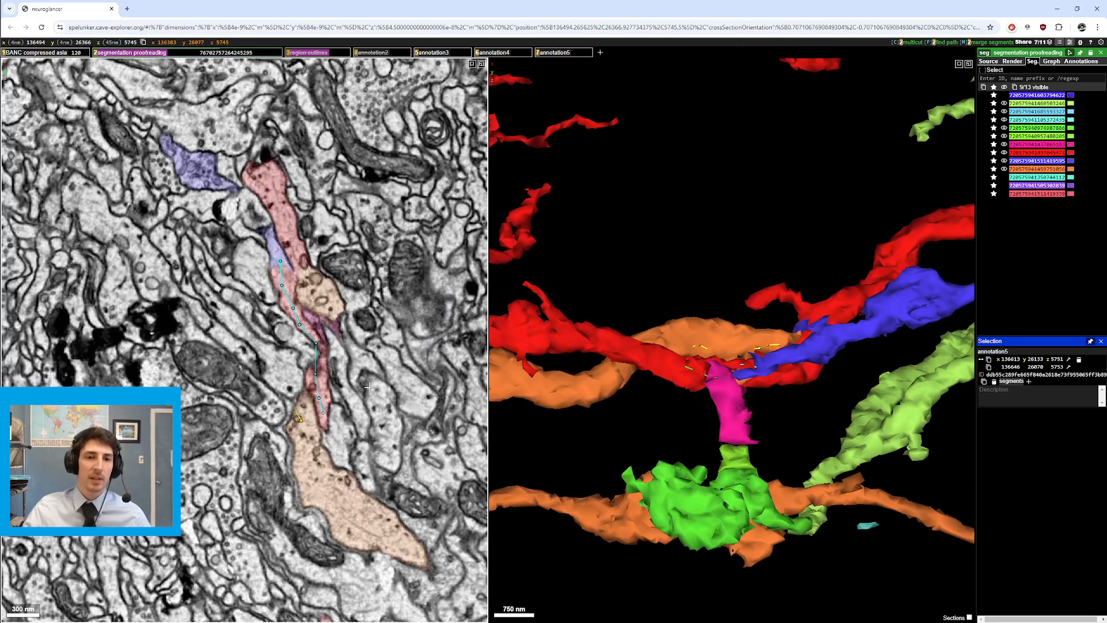
key(2)
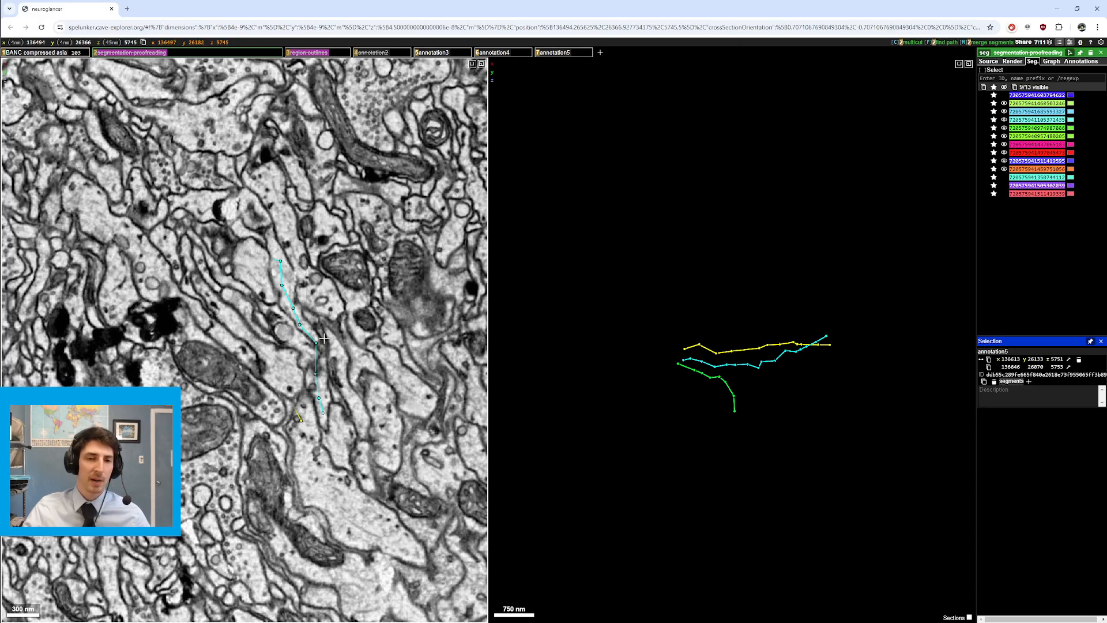
scroll(315, 291, up, 2)
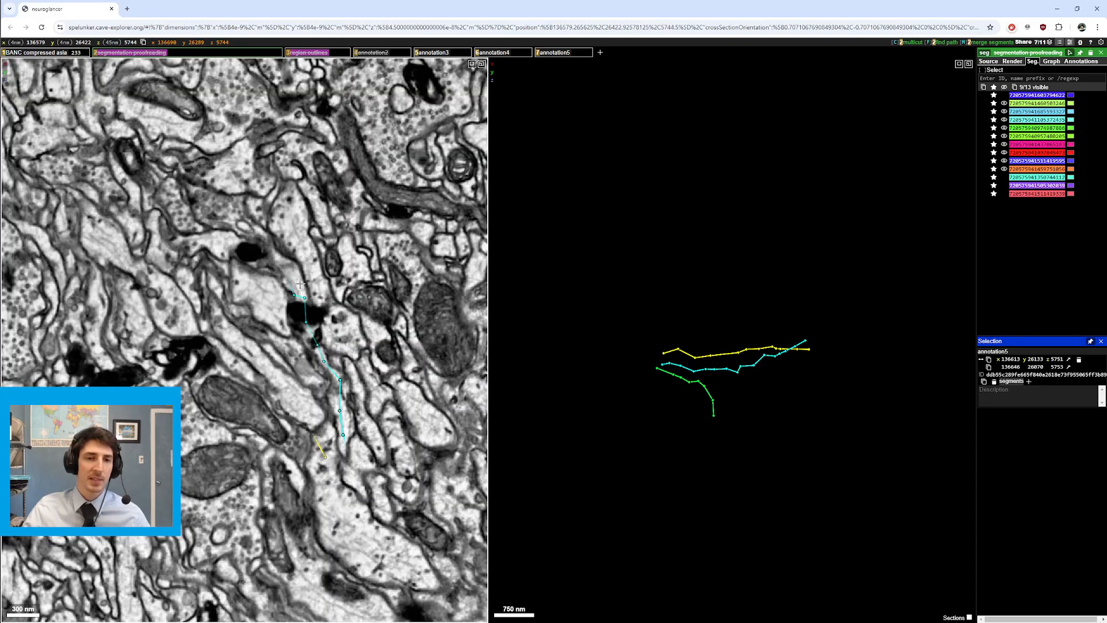
key(2)
scroll(310, 287, down, 2)
scroll(332, 306, up, 1)
scroll(346, 315, down, 1)
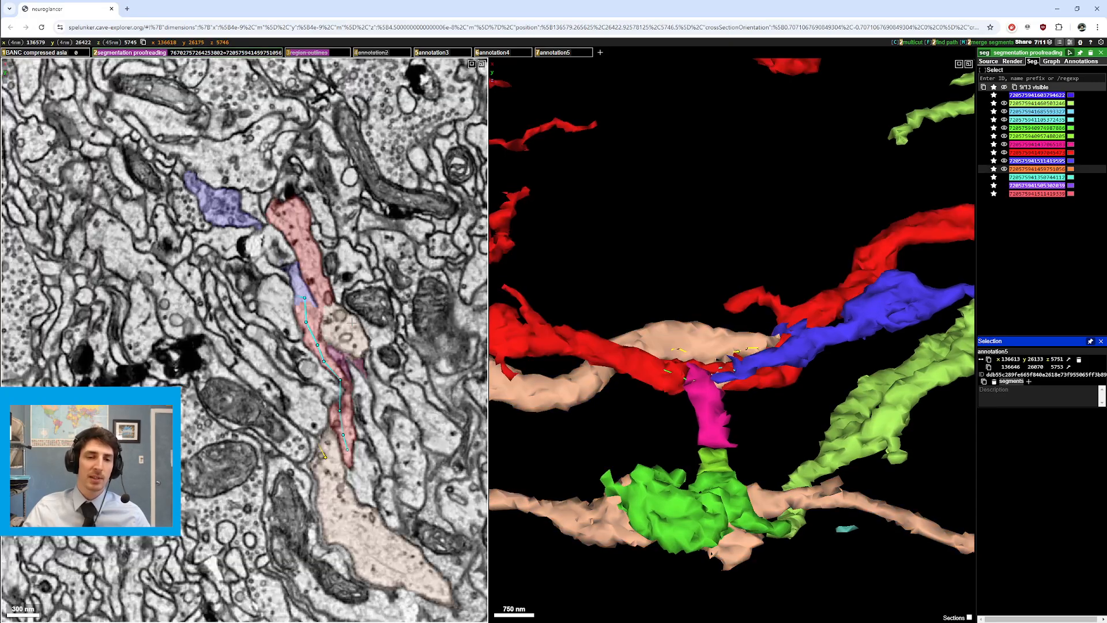
scroll(347, 317, up, 1)
Step: Repeatedly compare the coloured segments with bare EM across adjacent sections
key(2)
key(2)
scroll(345, 355, down, 1)
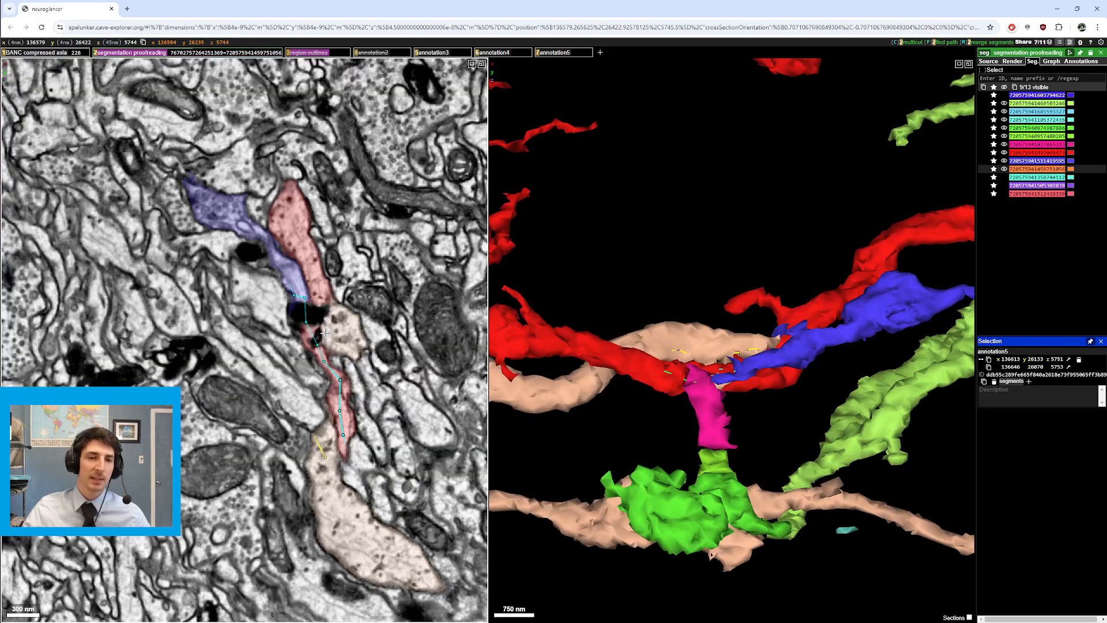
key(2)
key(2)
scroll(344, 390, up, 1)
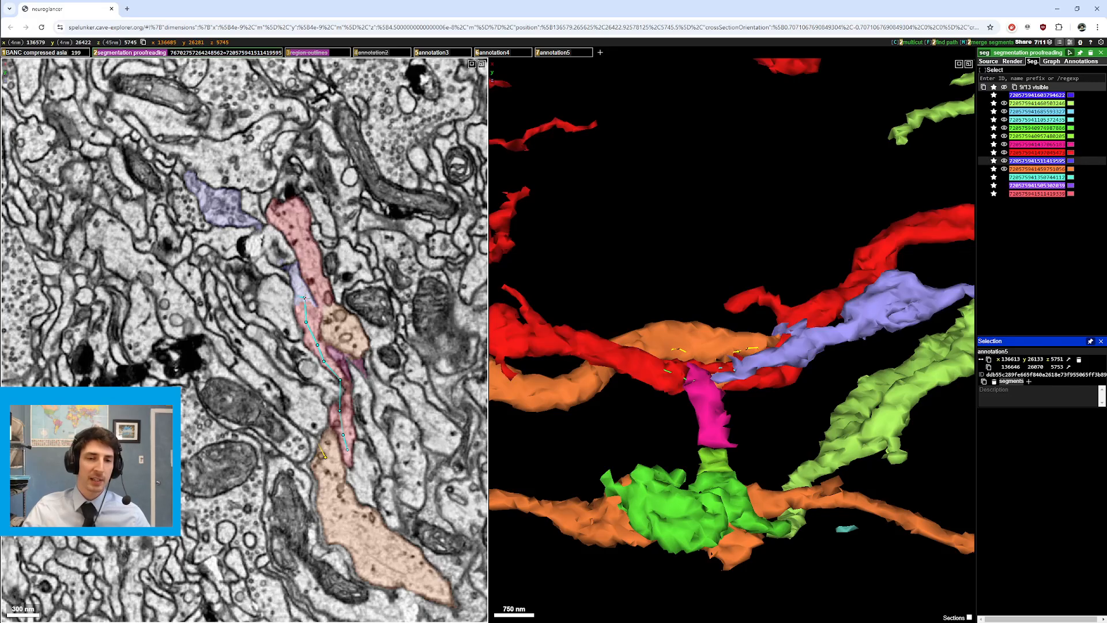
key(2)
scroll(295, 324, up, 1)
key(2)
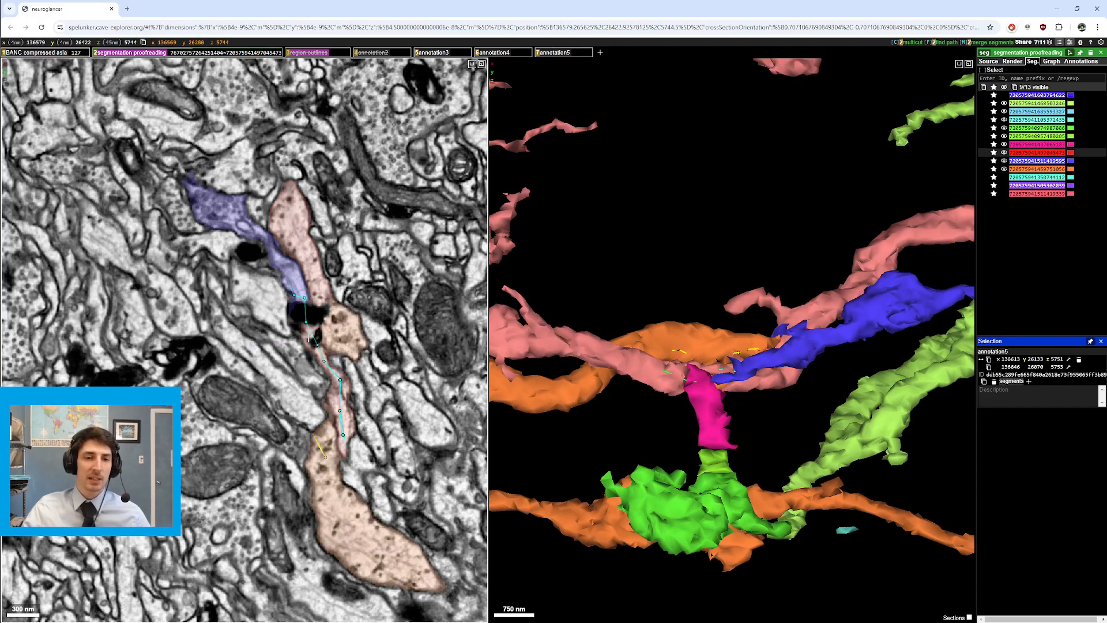
Step: Hide the segmentation and scan EM sections along the path toward section 5754
key(2)
key(2)
scroll(286, 283, up, 1)
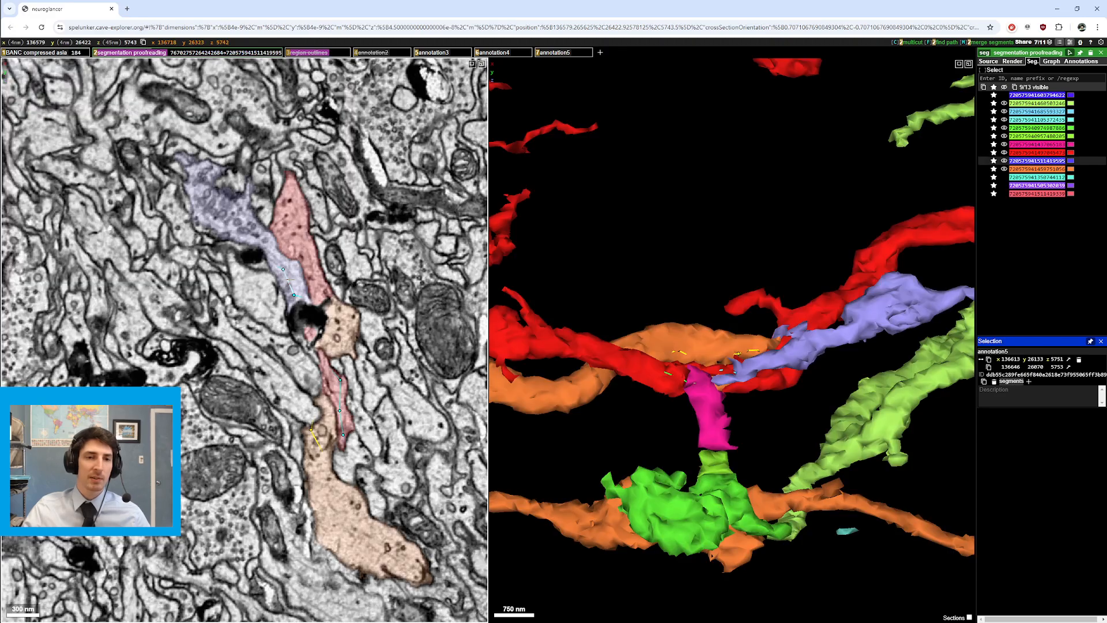
scroll(293, 284, up, 1)
scroll(264, 246, down, 2)
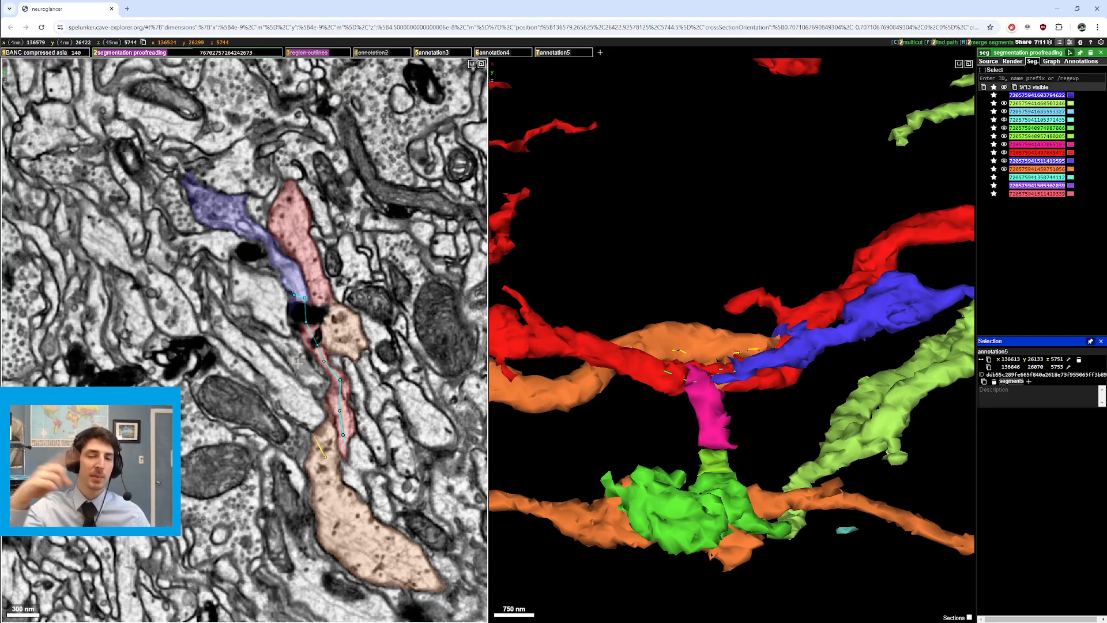
scroll(323, 505, up, 2)
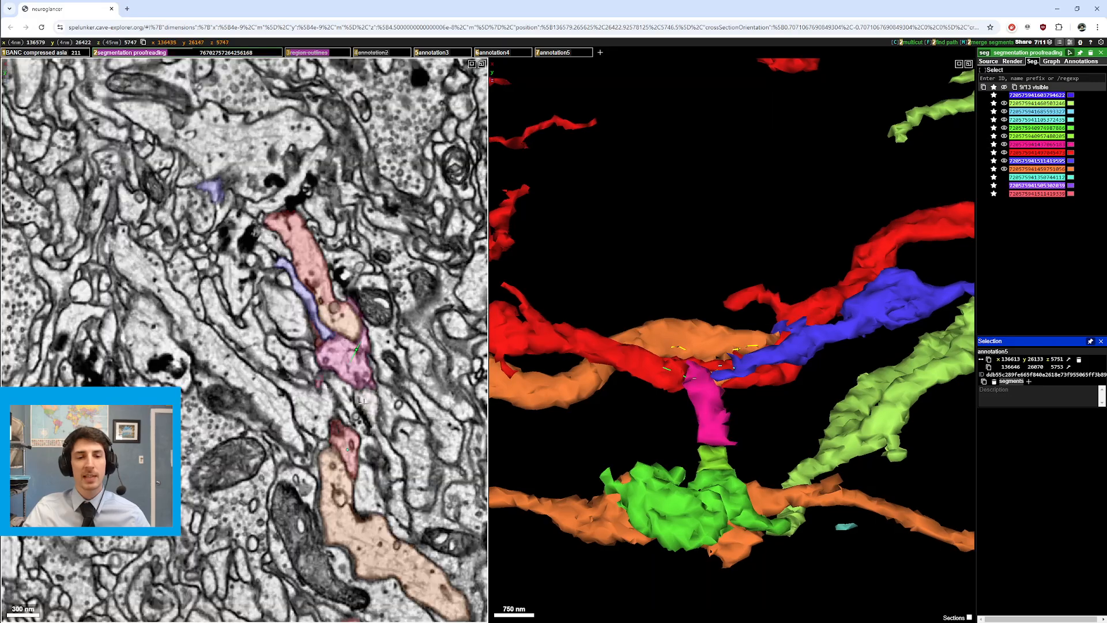
scroll(337, 419, up, 2)
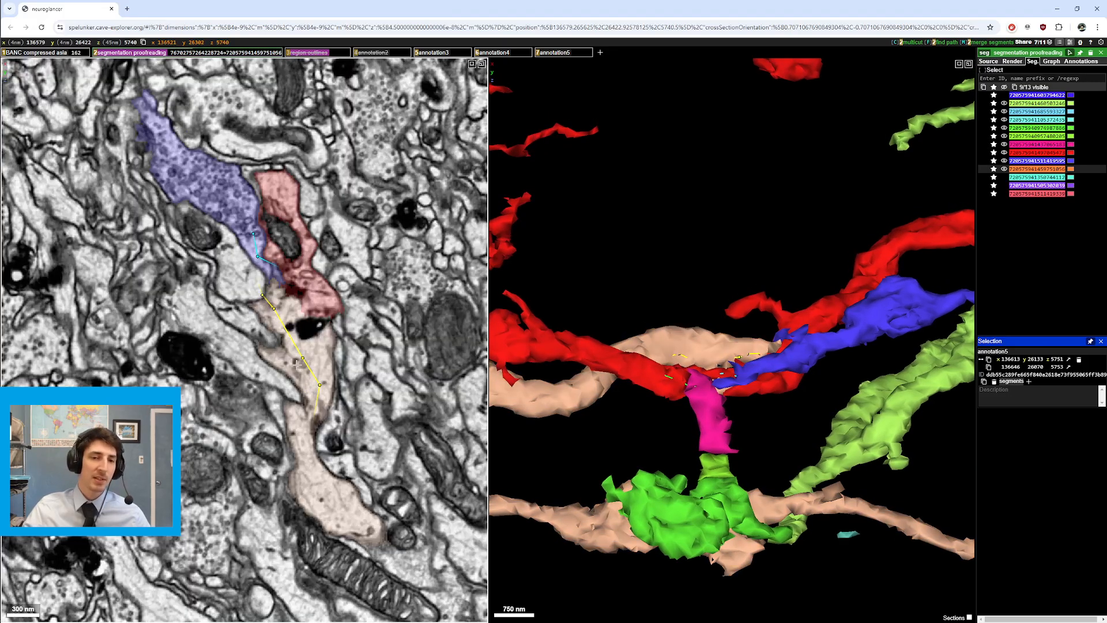
scroll(298, 364, up, 5)
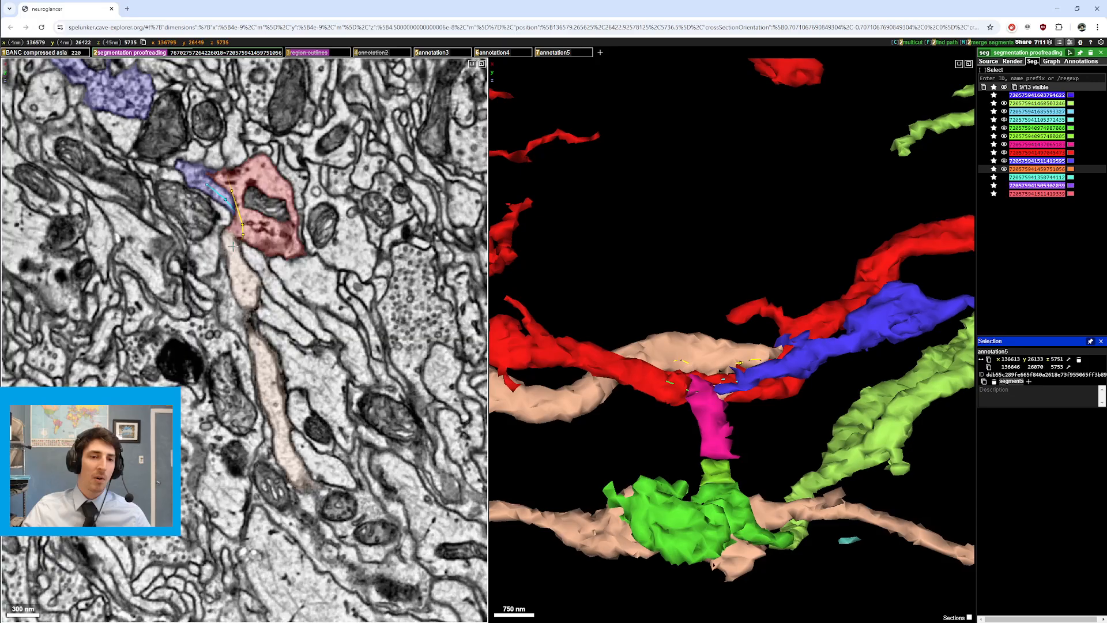
scroll(330, 369, down, 7)
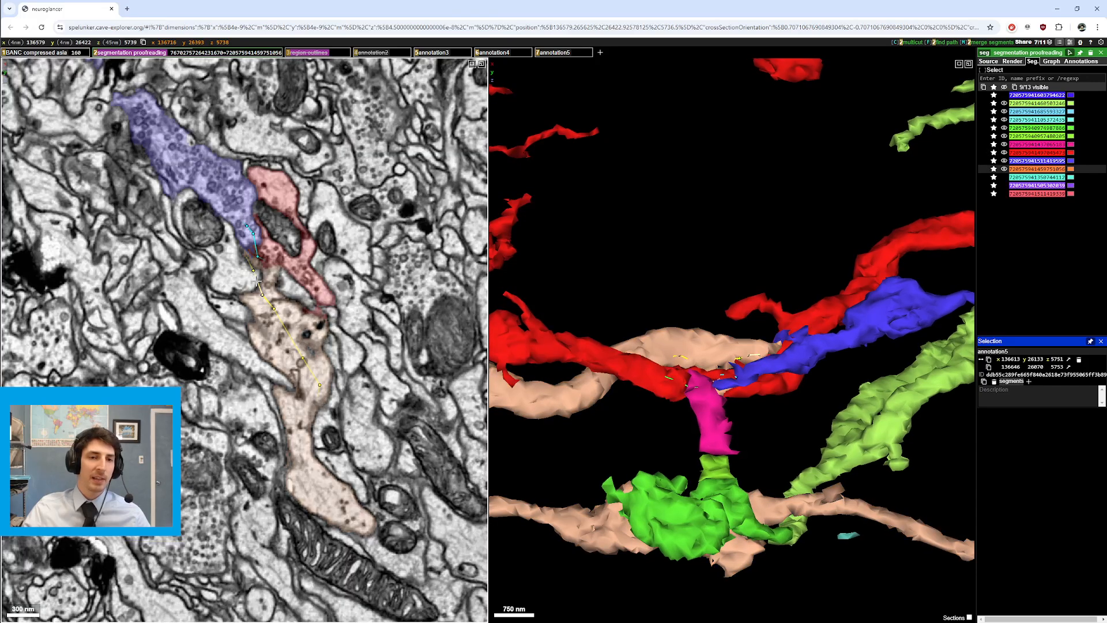
scroll(330, 371, down, 1)
scroll(285, 316, up, 3)
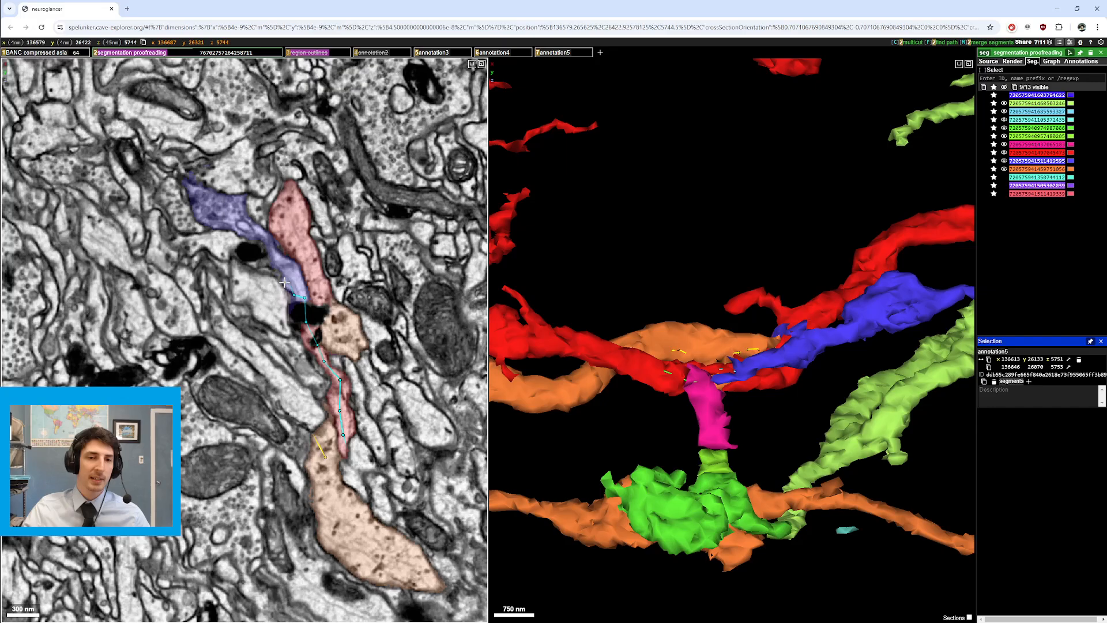
scroll(276, 270, up, 1)
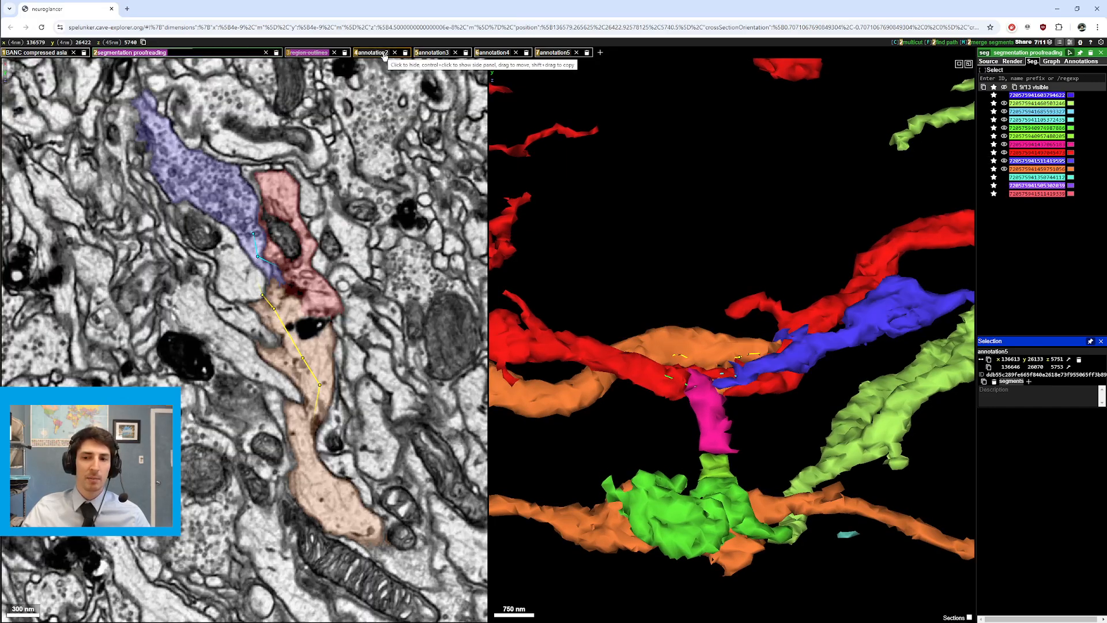
scroll(340, 337, up, 20)
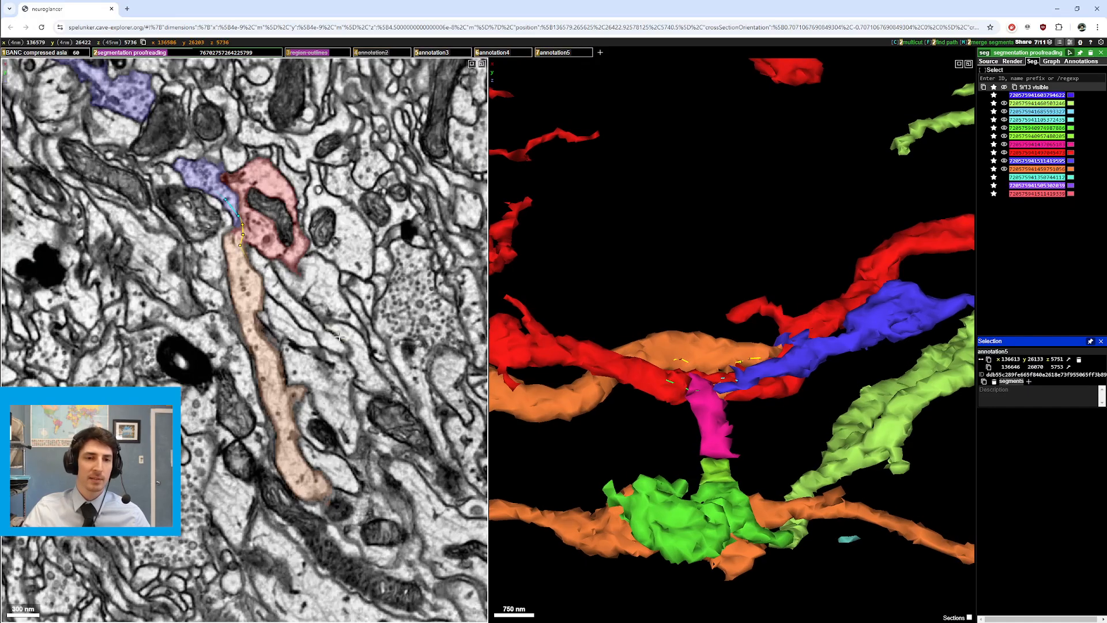
scroll(340, 336, down, 20)
scroll(339, 336, down, 9)
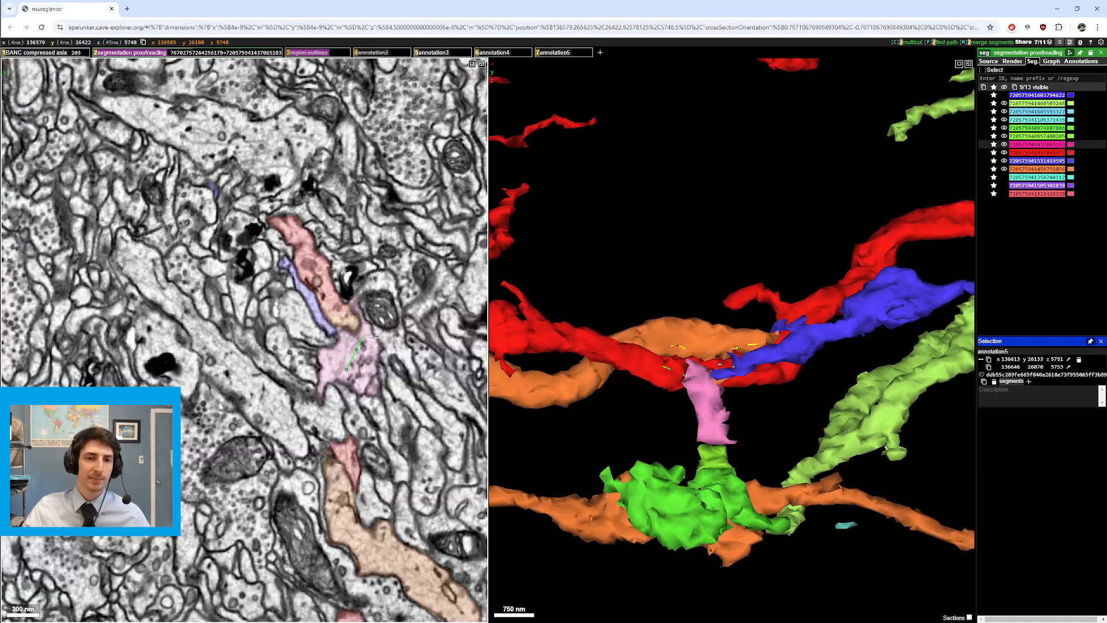
scroll(409, 384, down, 5)
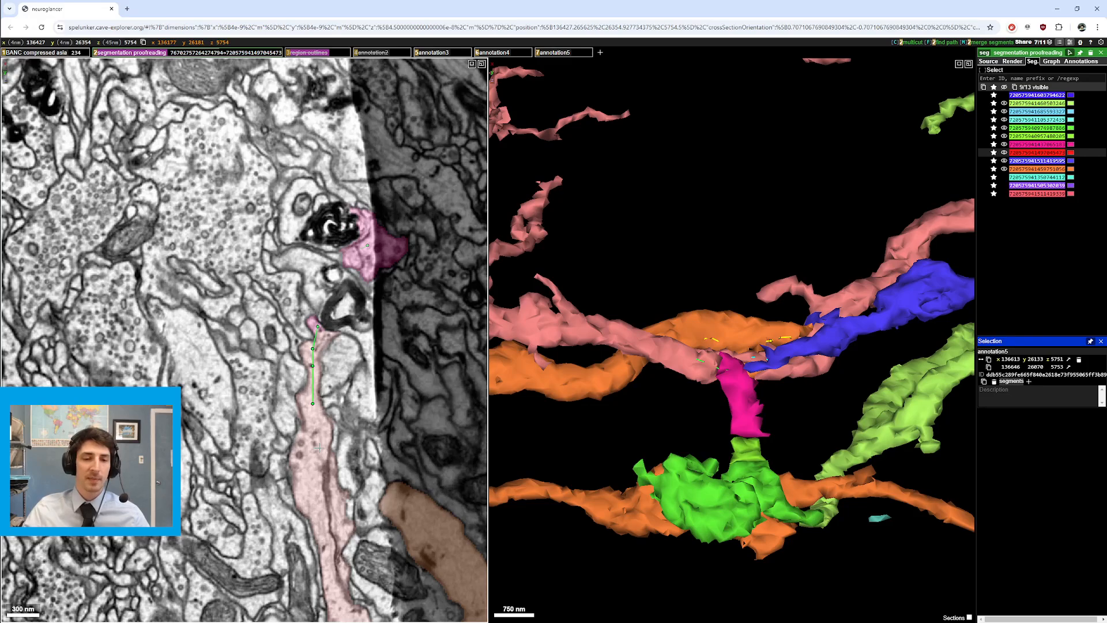
Step: Recentre on the pink segment and pan the EM slice along it
right_click(737, 369)
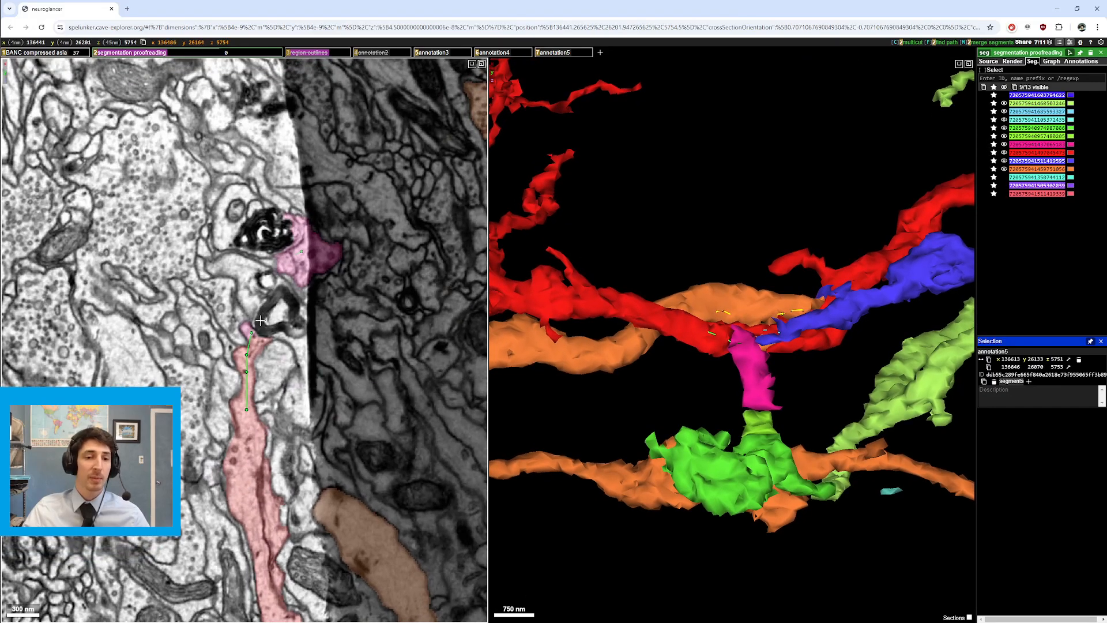
drag(261, 324, 266, 358)
scroll(266, 360, down, 2)
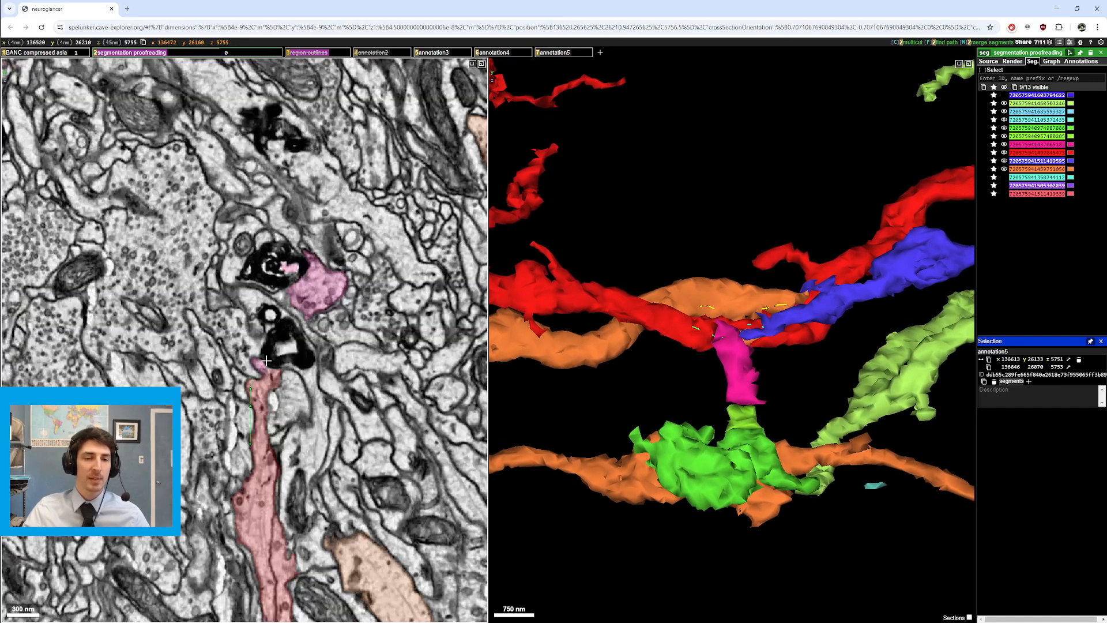
scroll(267, 360, up, 2)
drag(291, 449, 290, 358)
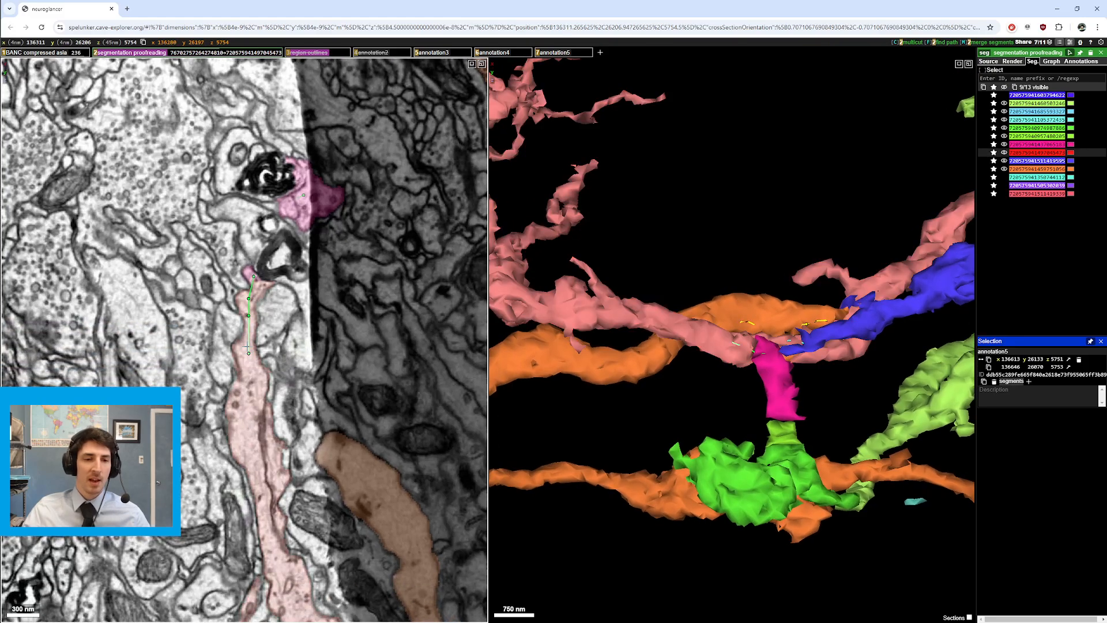
drag(257, 294, 255, 354)
scroll(256, 349, up, 1)
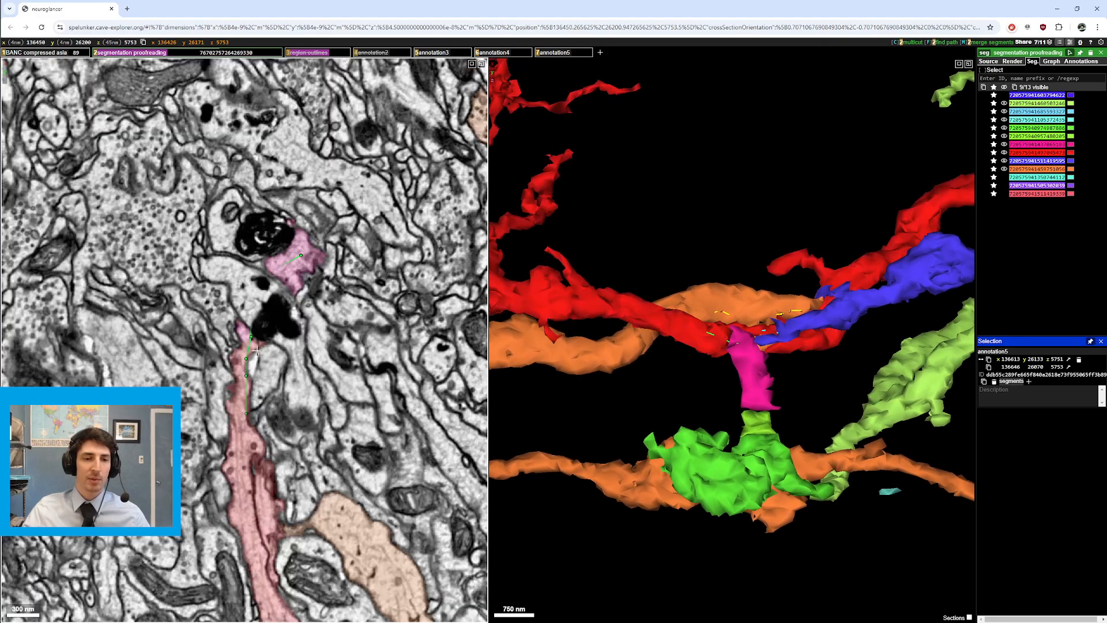
Step: Hide and reshow segmentation to check raw EM, ending at section 5753
key(2)
scroll(256, 346, up, 2)
key(2)
scroll(257, 345, down, 2)
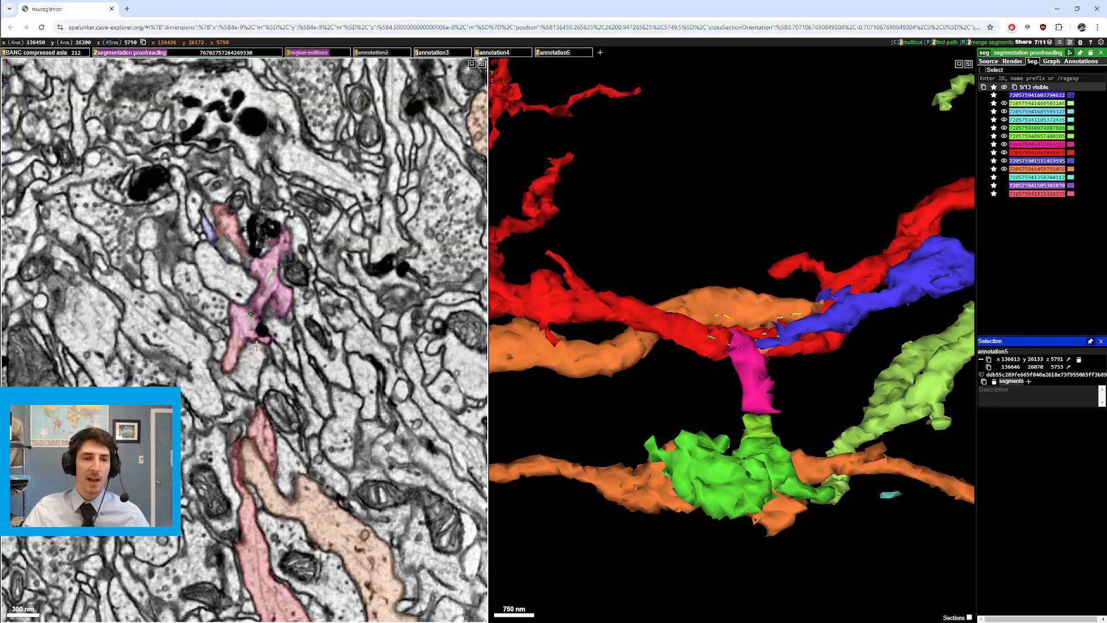
scroll(279, 286, down, 12)
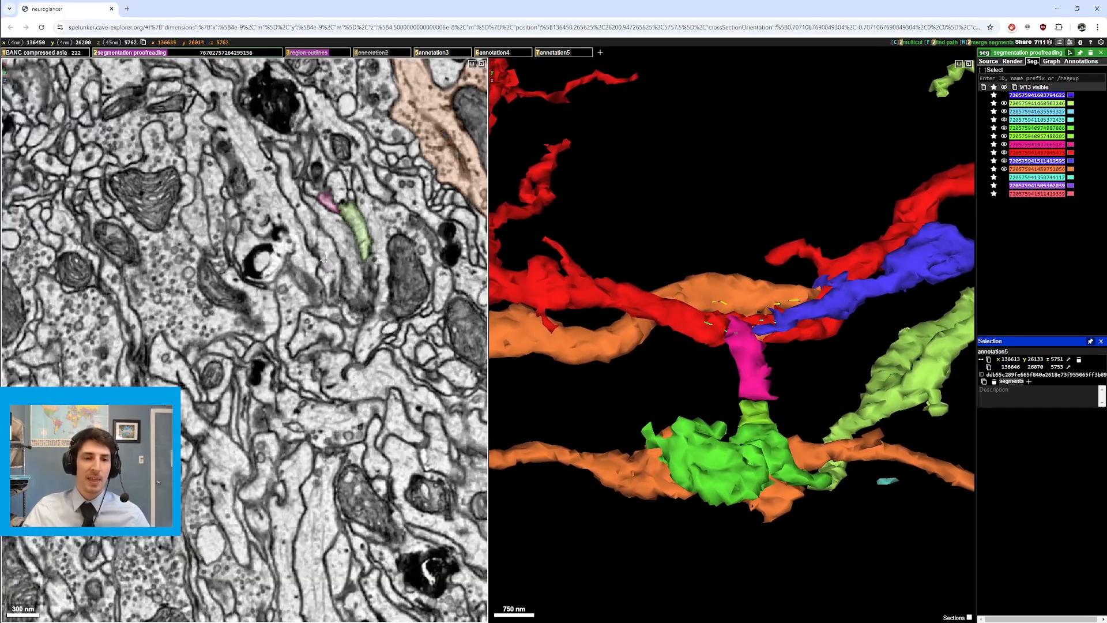
scroll(337, 300, up, 12)
scroll(716, 358, down, 10)
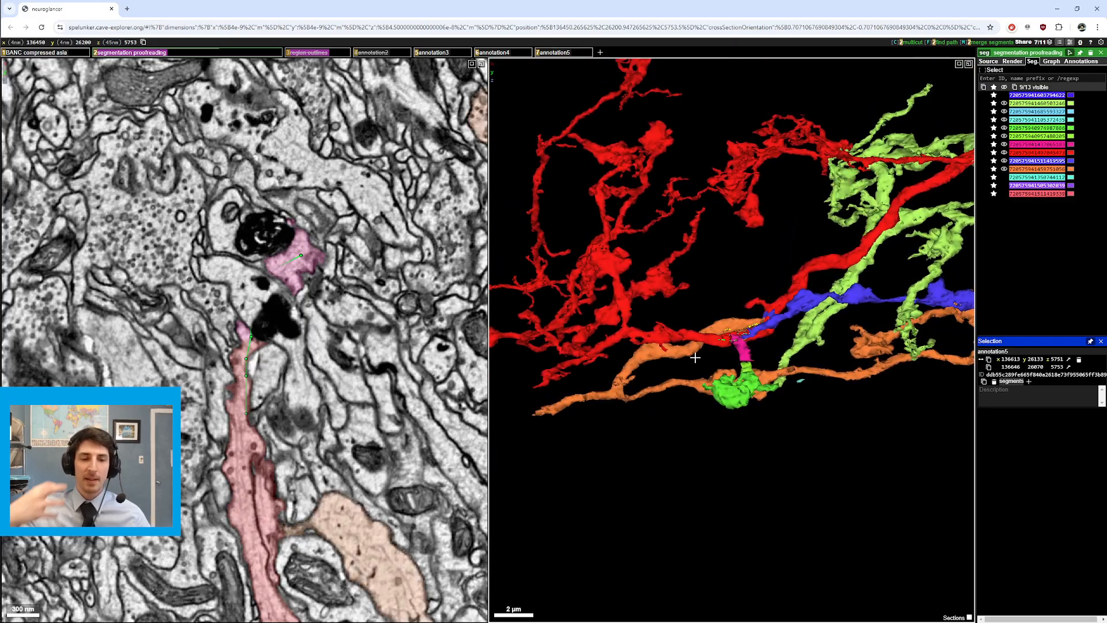
Step: Step back and forth through EM sections, settling on section 5743 where blue, red and tan segments meet
scroll(263, 323, up, 5)
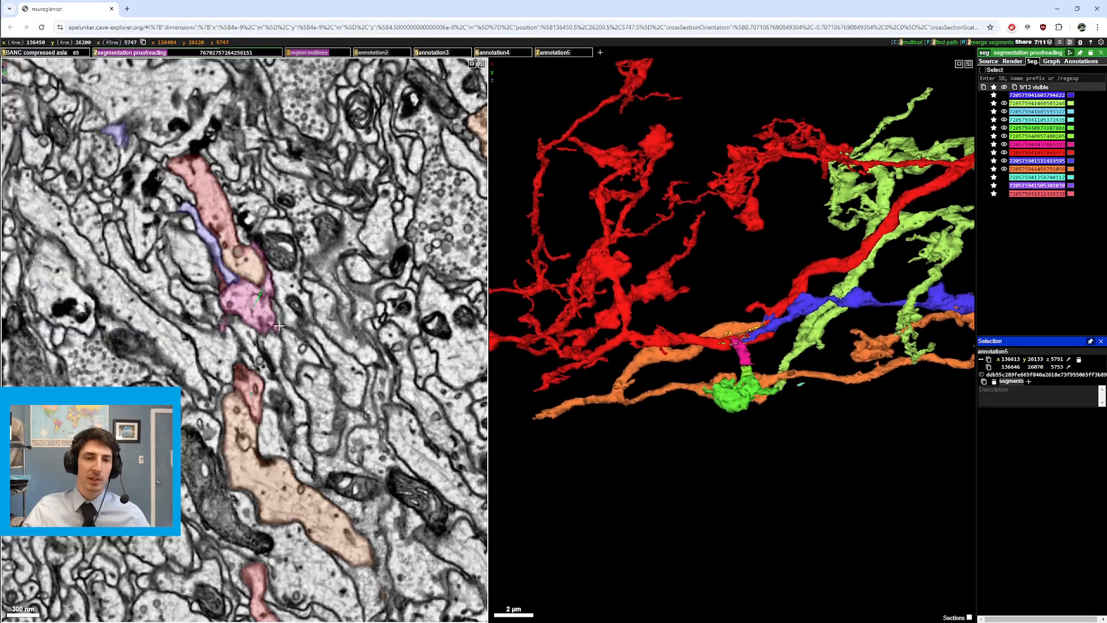
scroll(262, 323, up, 6)
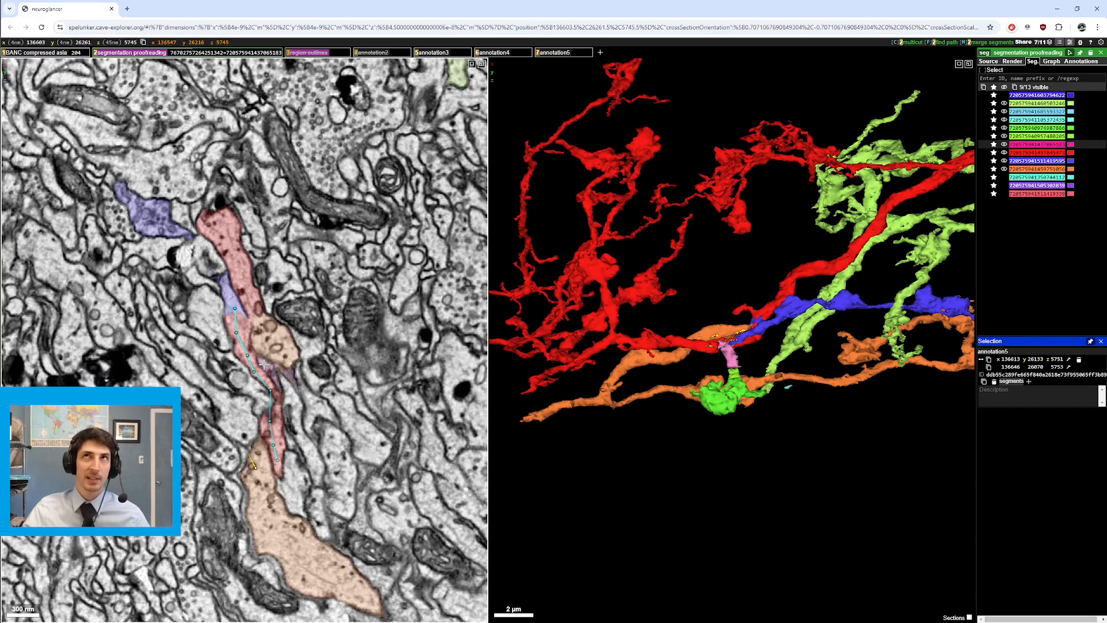
scroll(264, 365, down, 4)
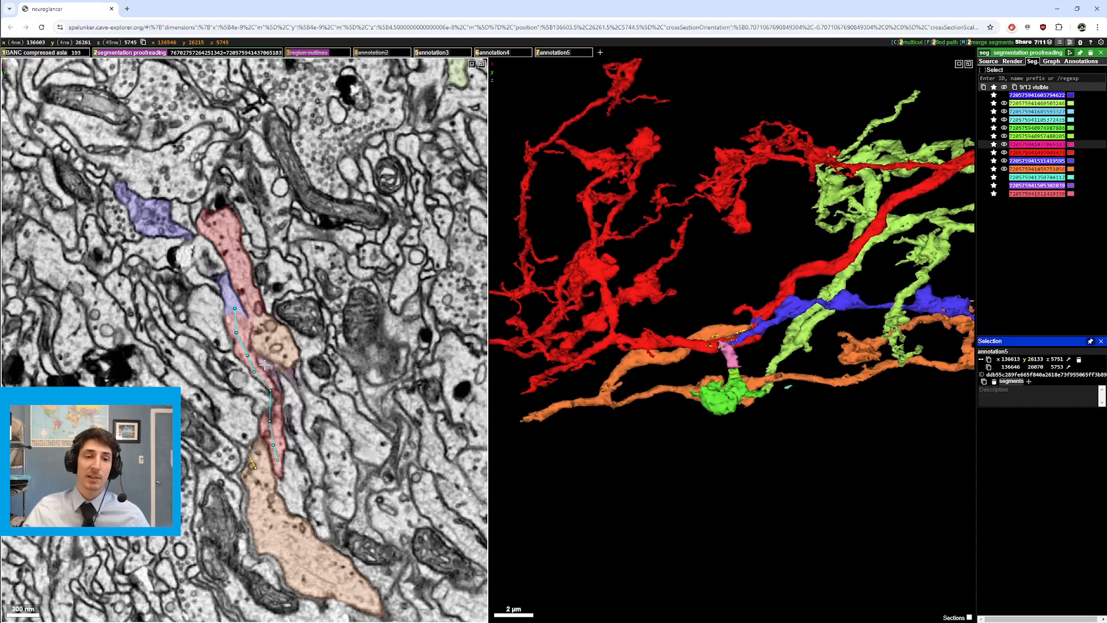
scroll(264, 365, up, 8)
scroll(299, 375, down, 4)
scroll(332, 382, up, 8)
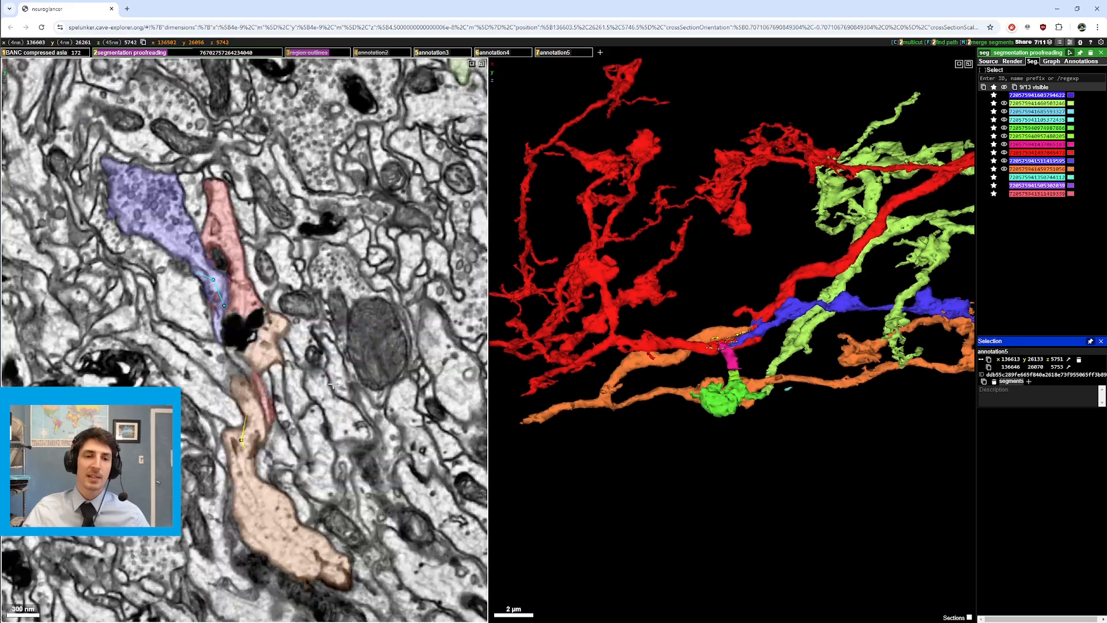
scroll(332, 381, down, 7)
scroll(332, 381, down, 13)
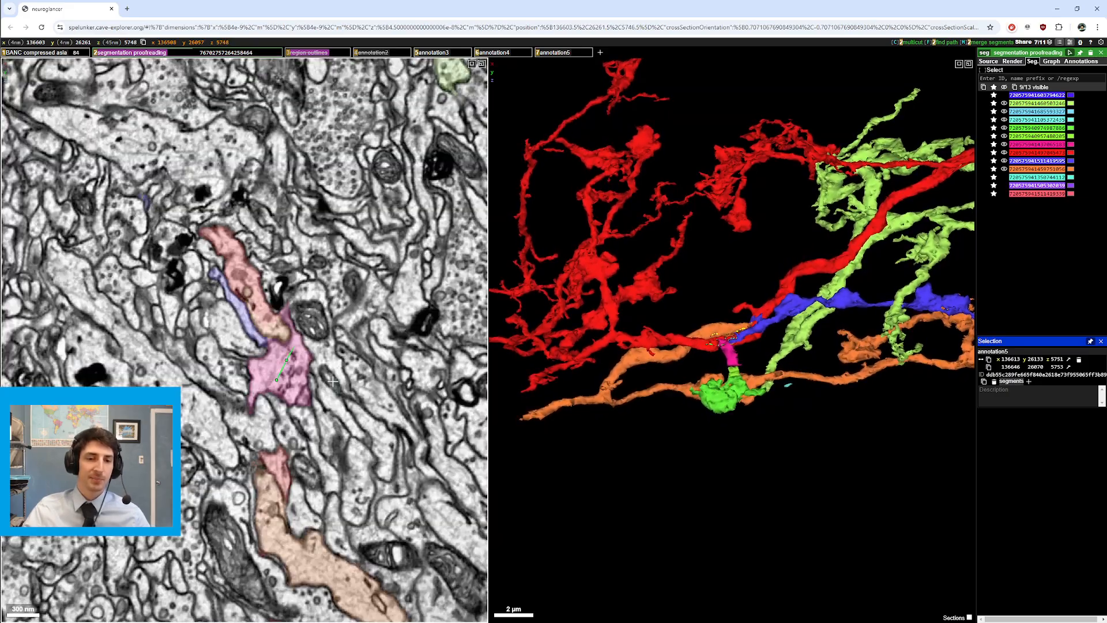
scroll(327, 335, up, 10)
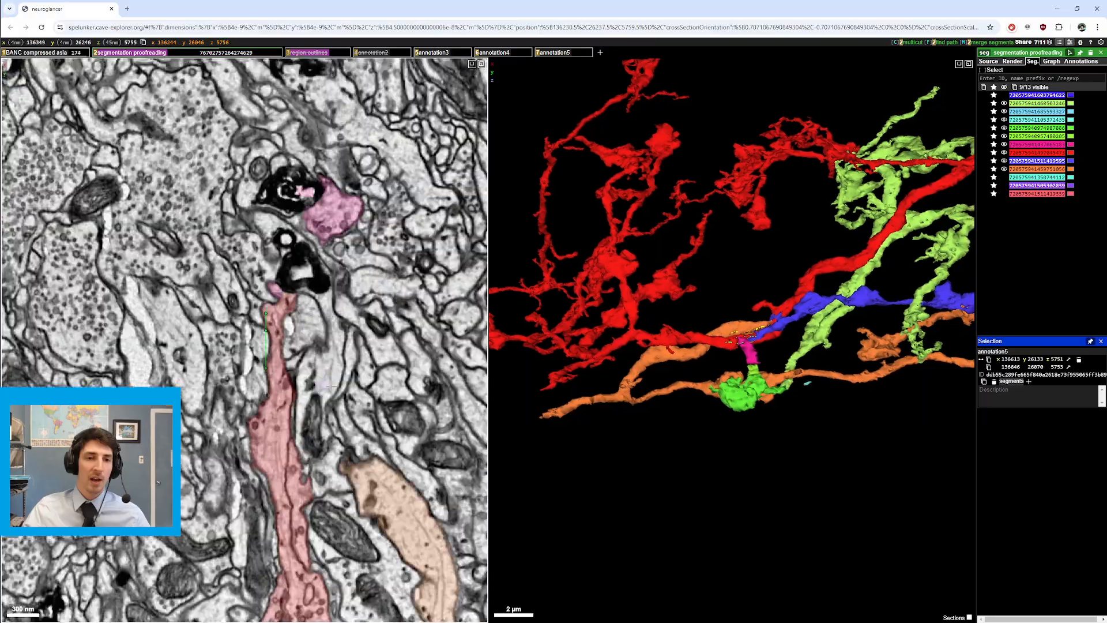
scroll(346, 450, down, 6)
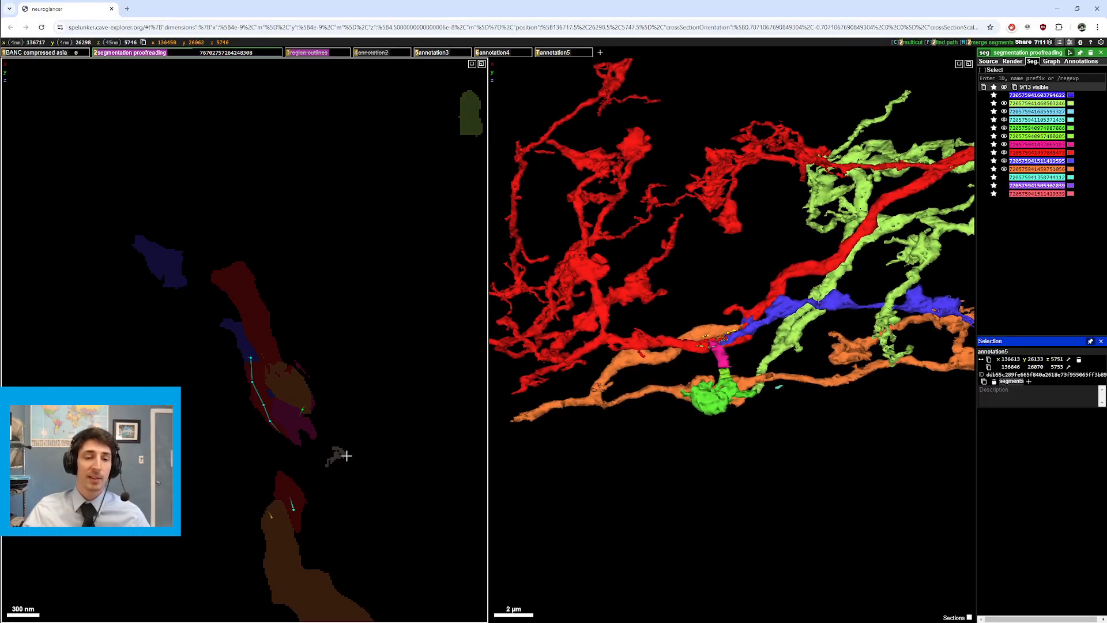
scroll(346, 456, up, 11)
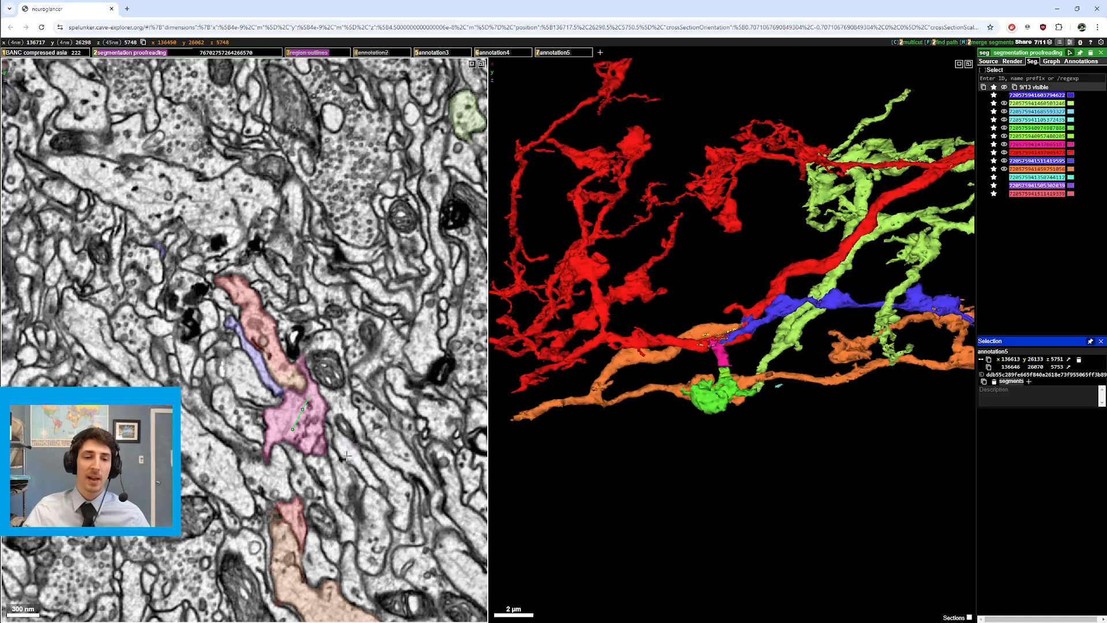
scroll(346, 454, down, 7)
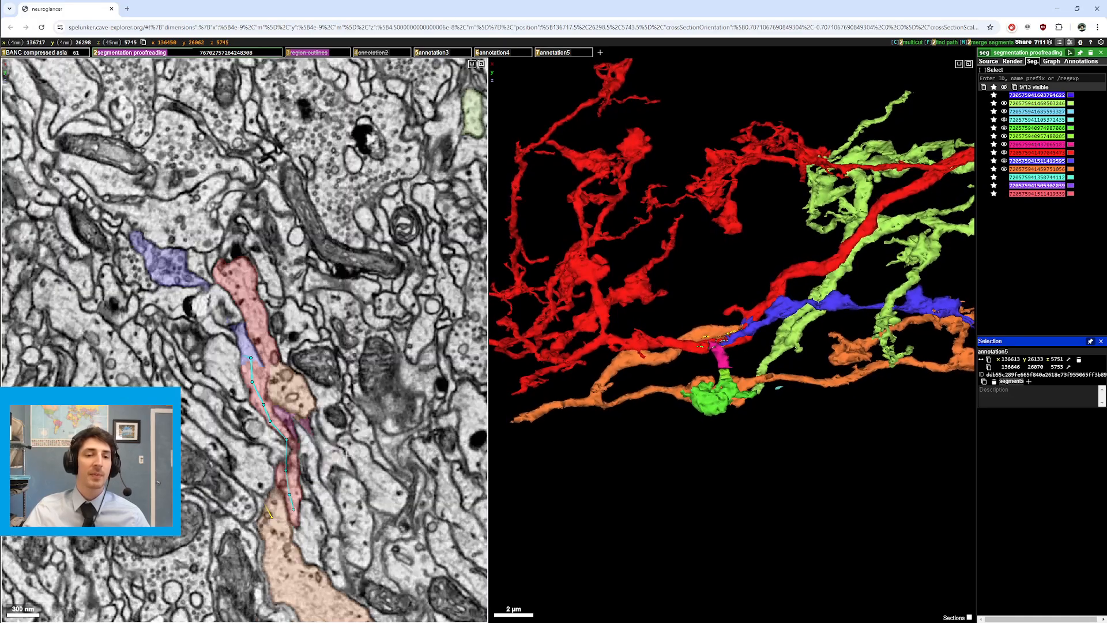
scroll(346, 455, up, 5)
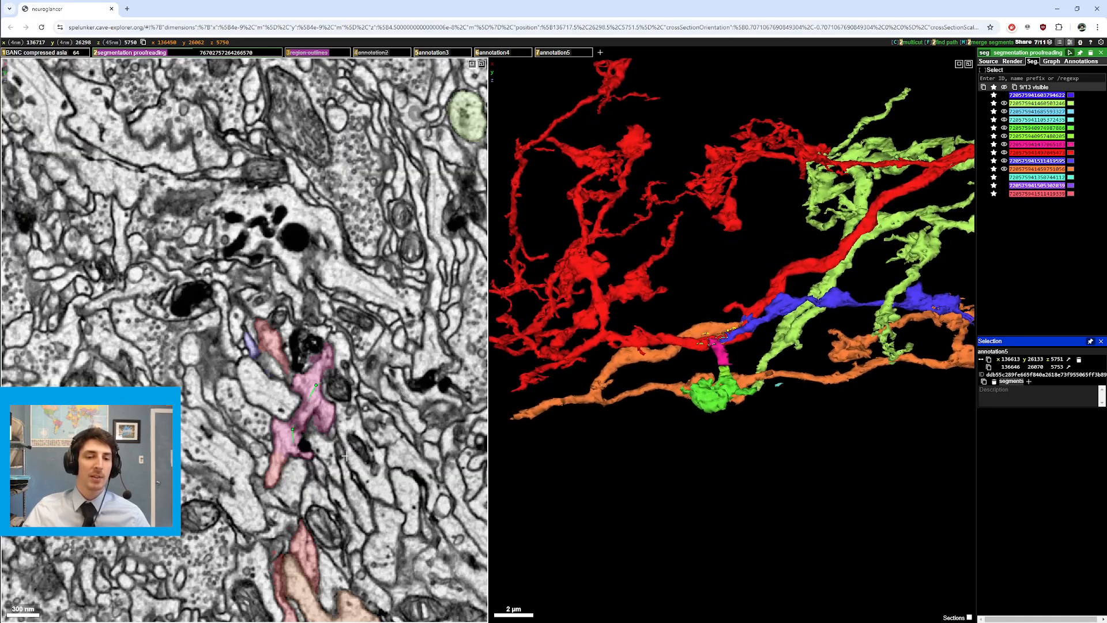
scroll(346, 456, up, 1)
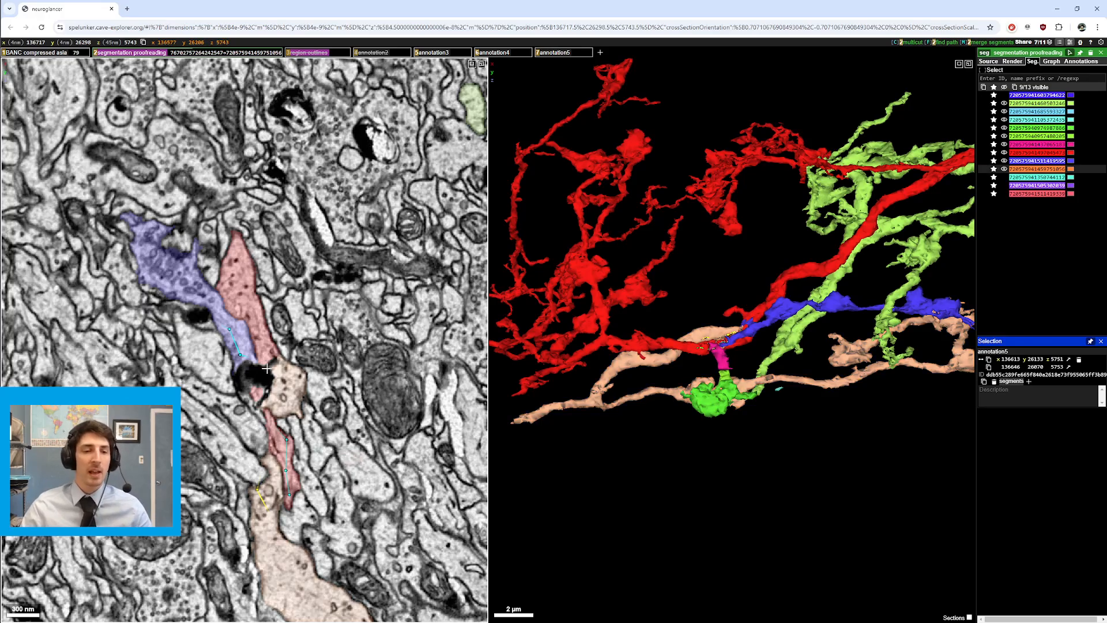
Step: Step through the neighbouring EM sections along the yellow annotation path
scroll(282, 381, up, 1)
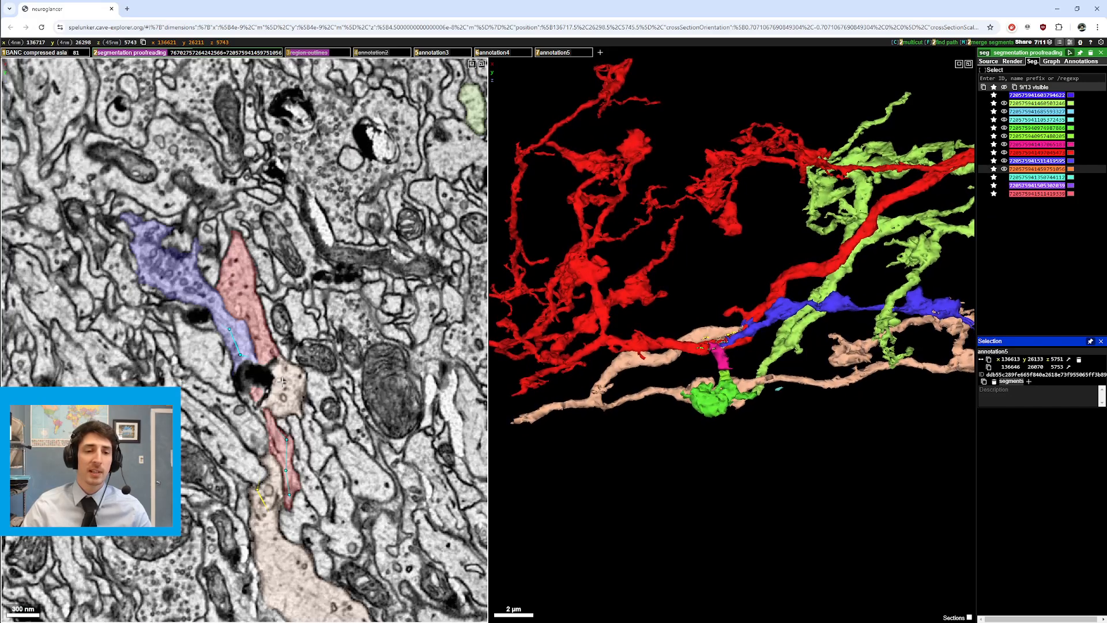
scroll(265, 383, up, 3)
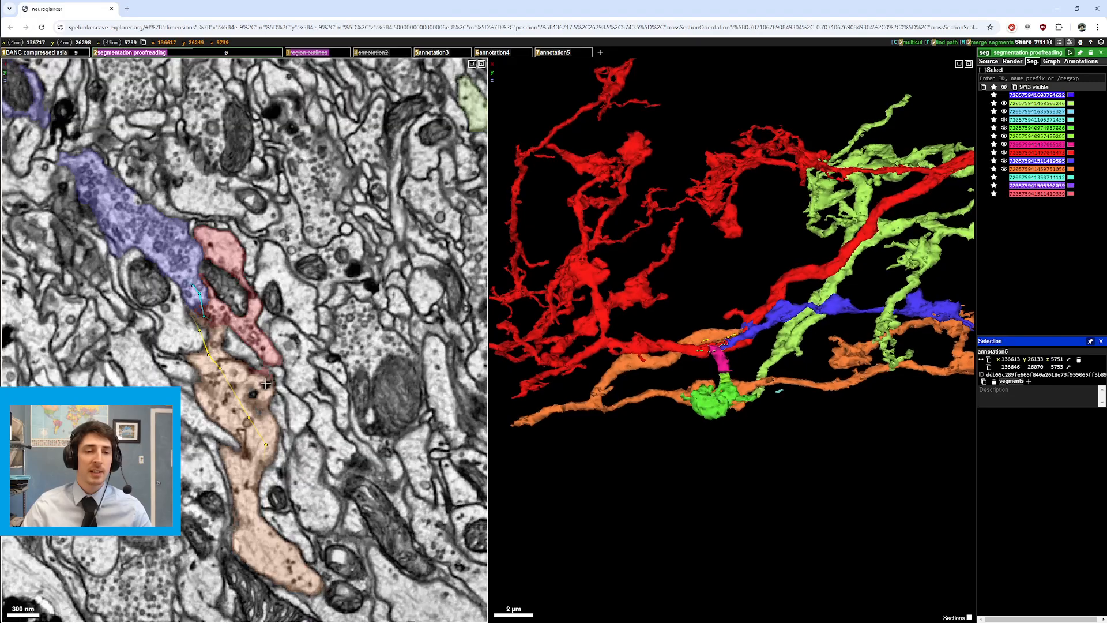
scroll(265, 384, down, 1)
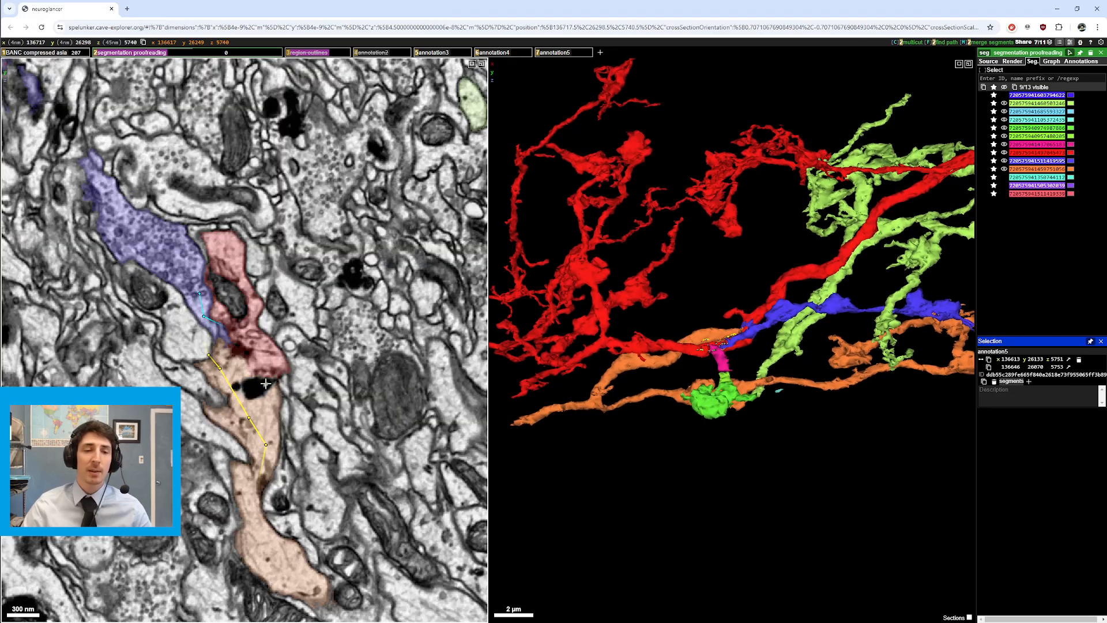
scroll(265, 383, down, 4)
Step: Pan along the path to recentre the segments and trace the tan segment to section 5737
drag(304, 538, 284, 431)
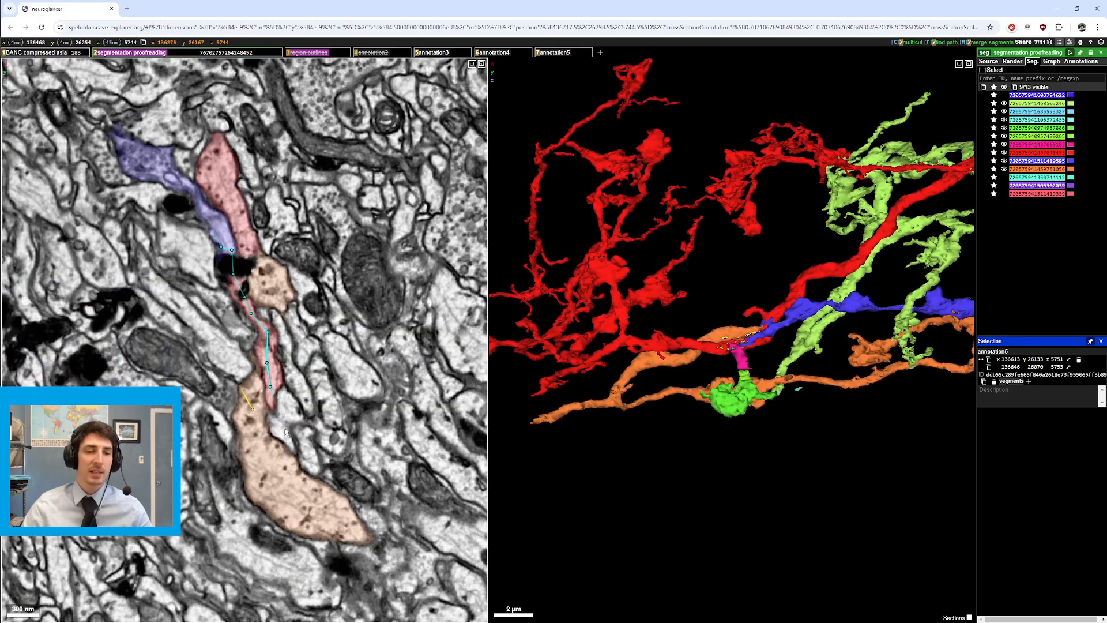
scroll(284, 432, up, 4)
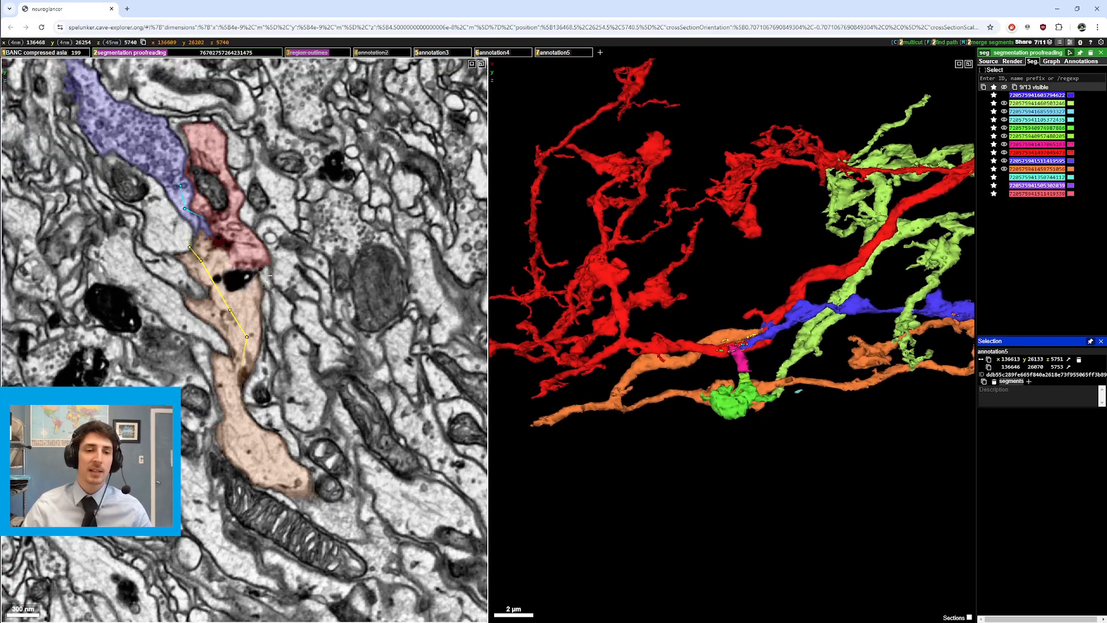
drag(269, 276, 317, 405)
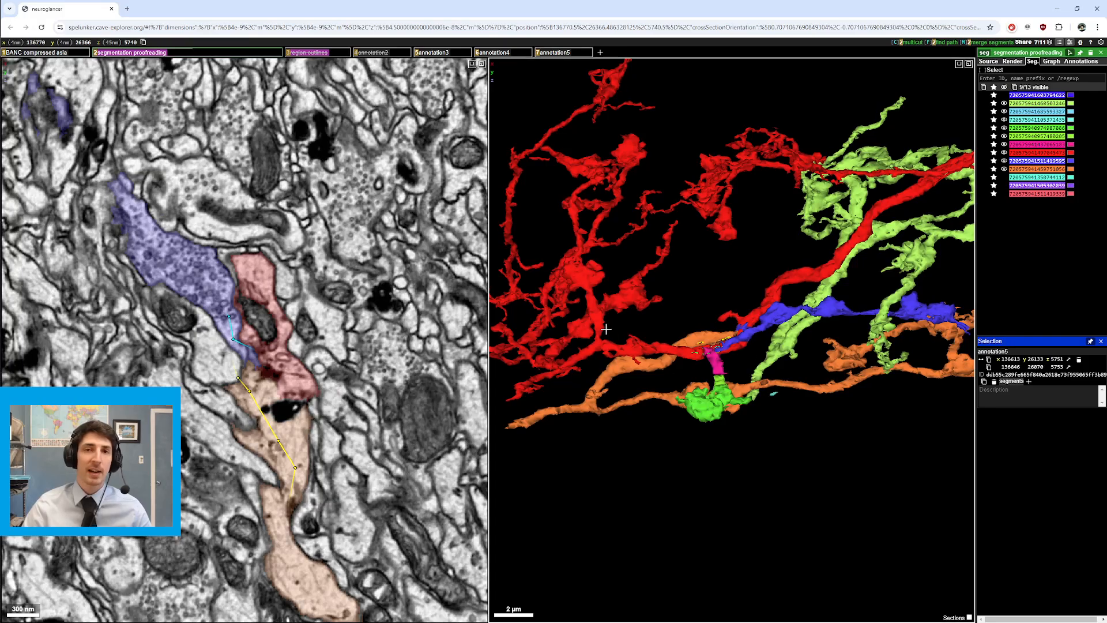
scroll(264, 421, up, 3)
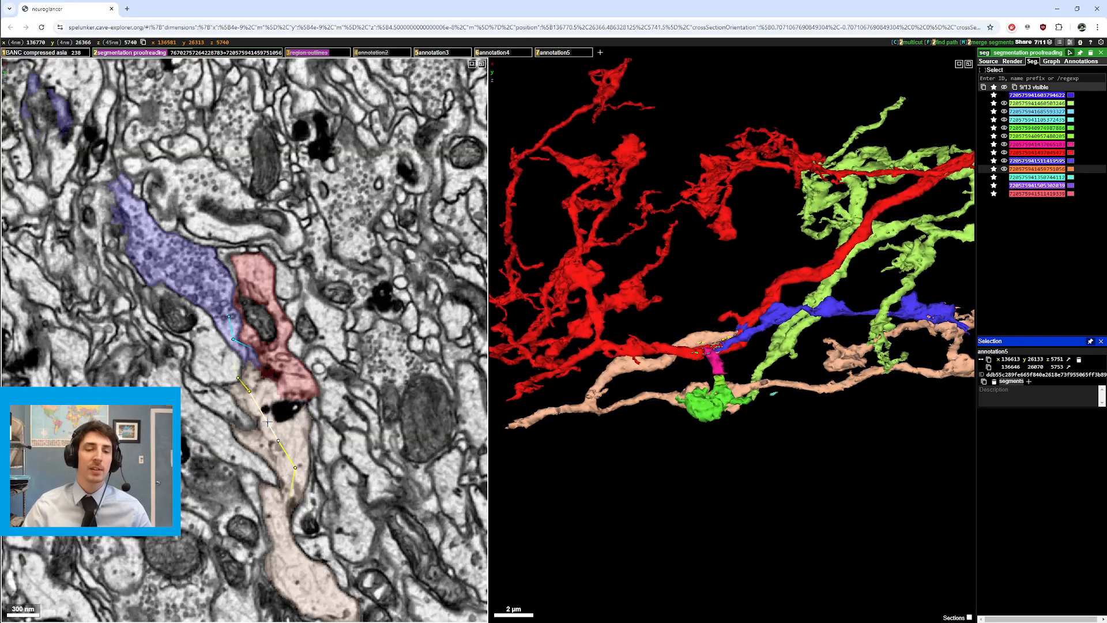
scroll(267, 421, down, 3)
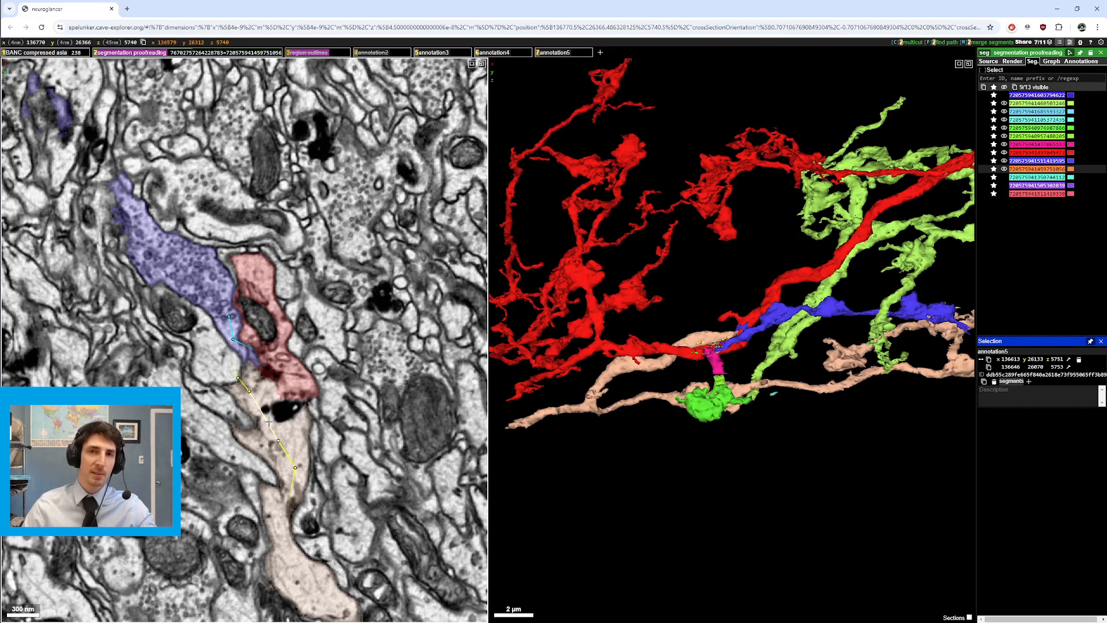
scroll(268, 423, up, 5)
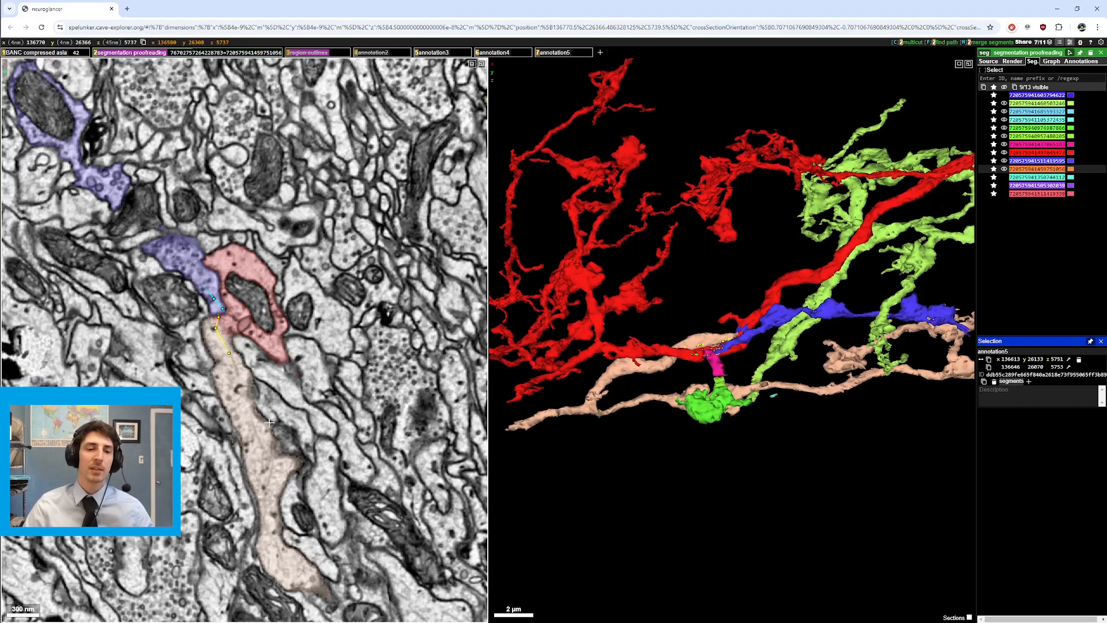